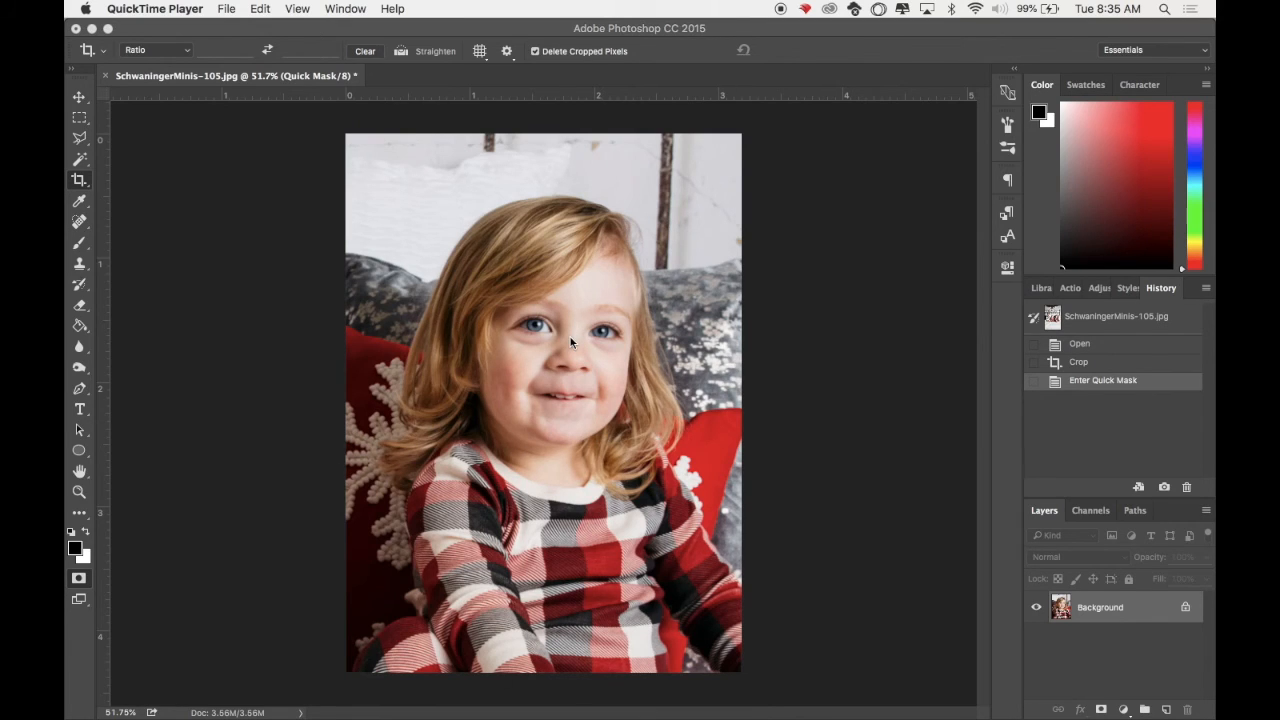
{"action": "left_click", "coordinate": [294, 246]}
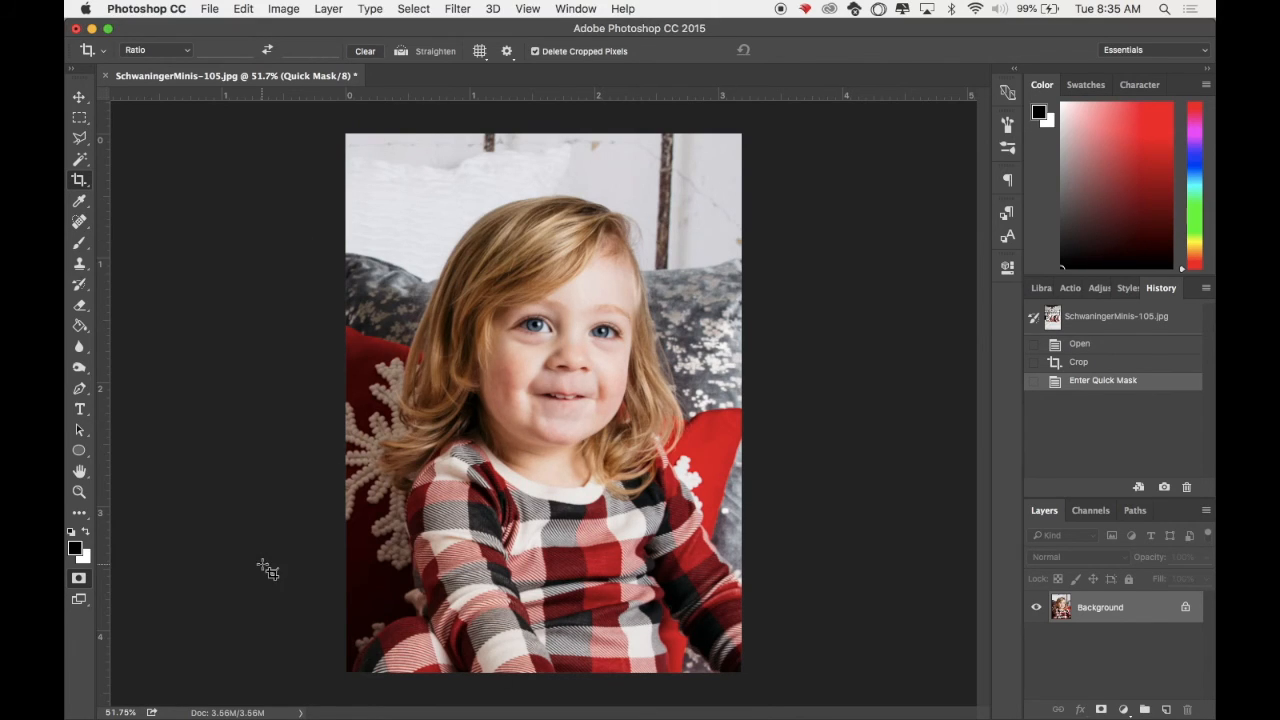
{"action": "scroll", "coordinate": [605, 435], "scroll_direction": "up", "scroll_amount": 5}
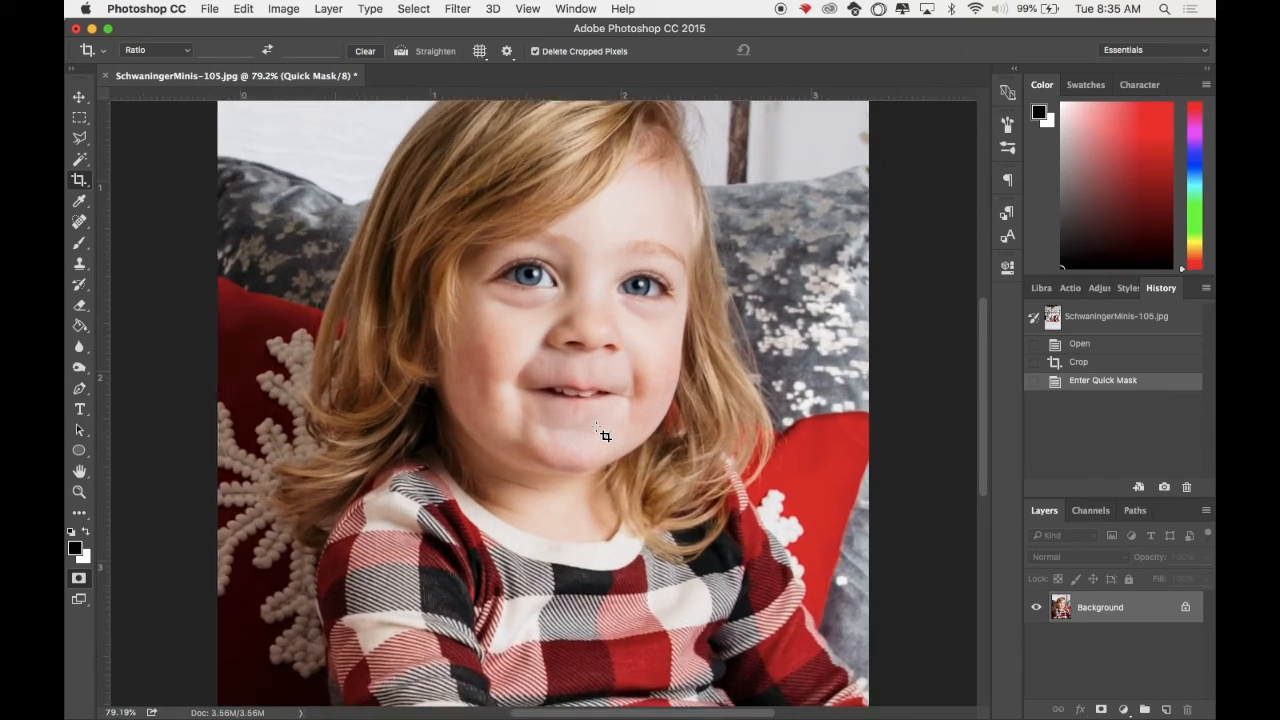
{"action": "scroll", "coordinate": [605, 435], "scroll_direction": "down", "scroll_amount": 5}
{"action": "scroll", "coordinate": [605, 435], "scroll_direction": "up", "scroll_amount": 5}
{"action": "scroll", "coordinate": [605, 435], "scroll_direction": "down", "scroll_amount": 4}
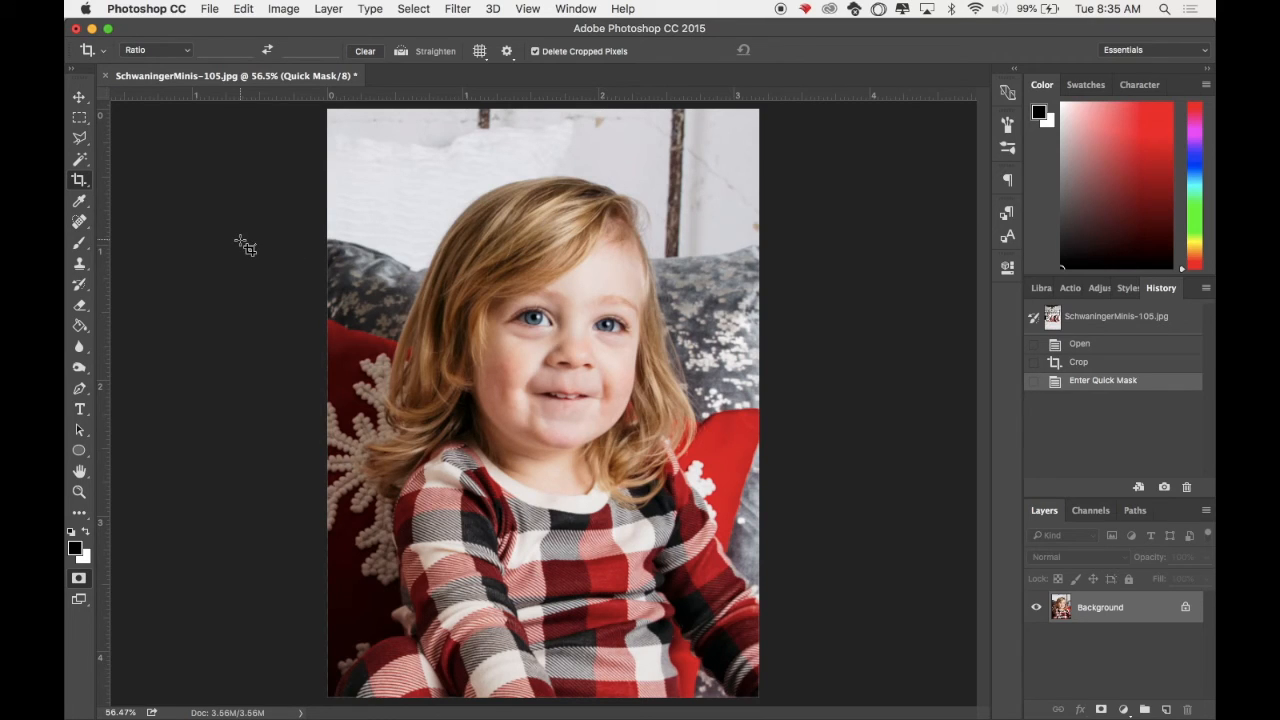
Switch from the Magic Wand to the Quick Selection tool.
{"action": "left_click", "coordinate": [80, 158]}
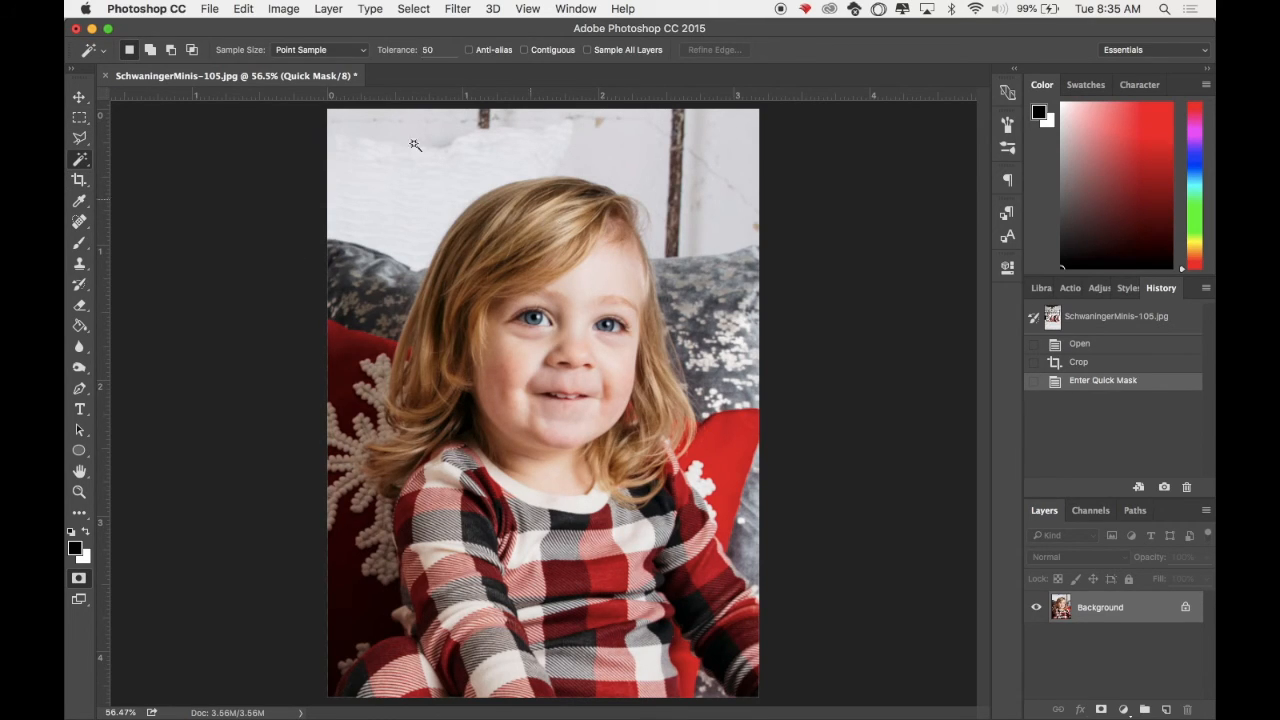
{"action": "right_click", "coordinate": [79, 163]}
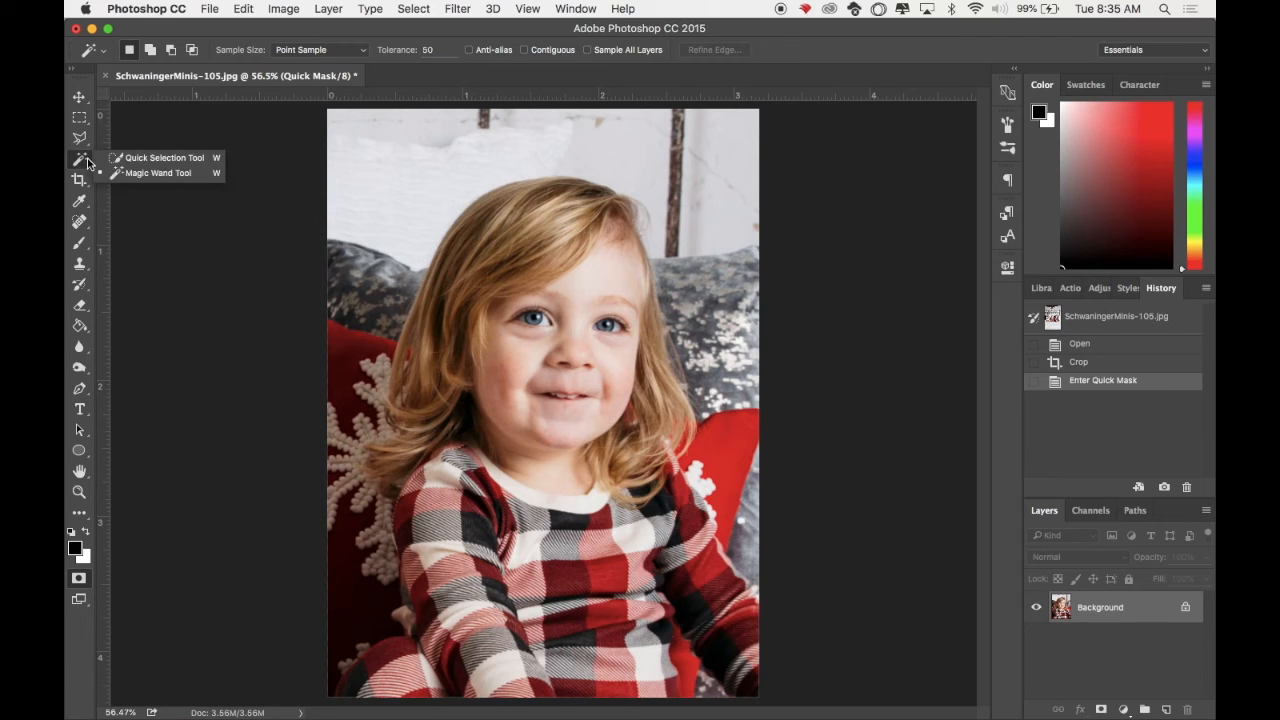
{"action": "left_click", "coordinate": [151, 161]}
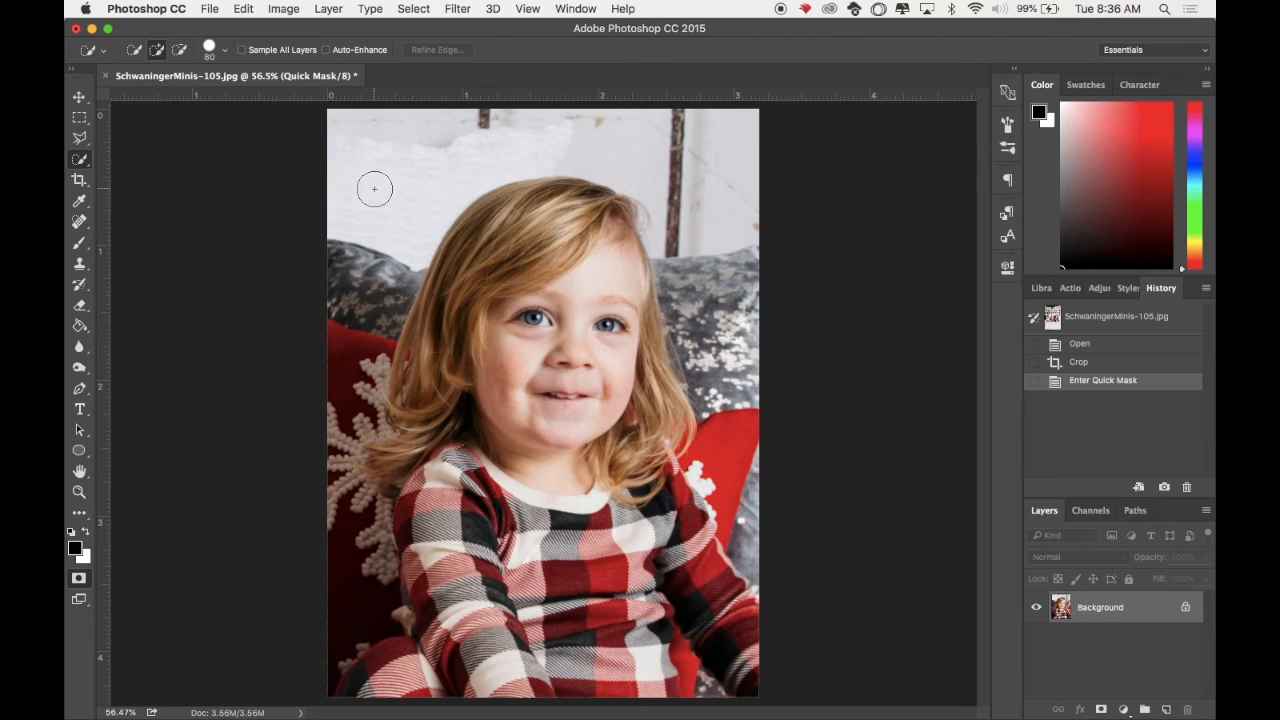
{"action": "left_click", "coordinate": [346, 194]}
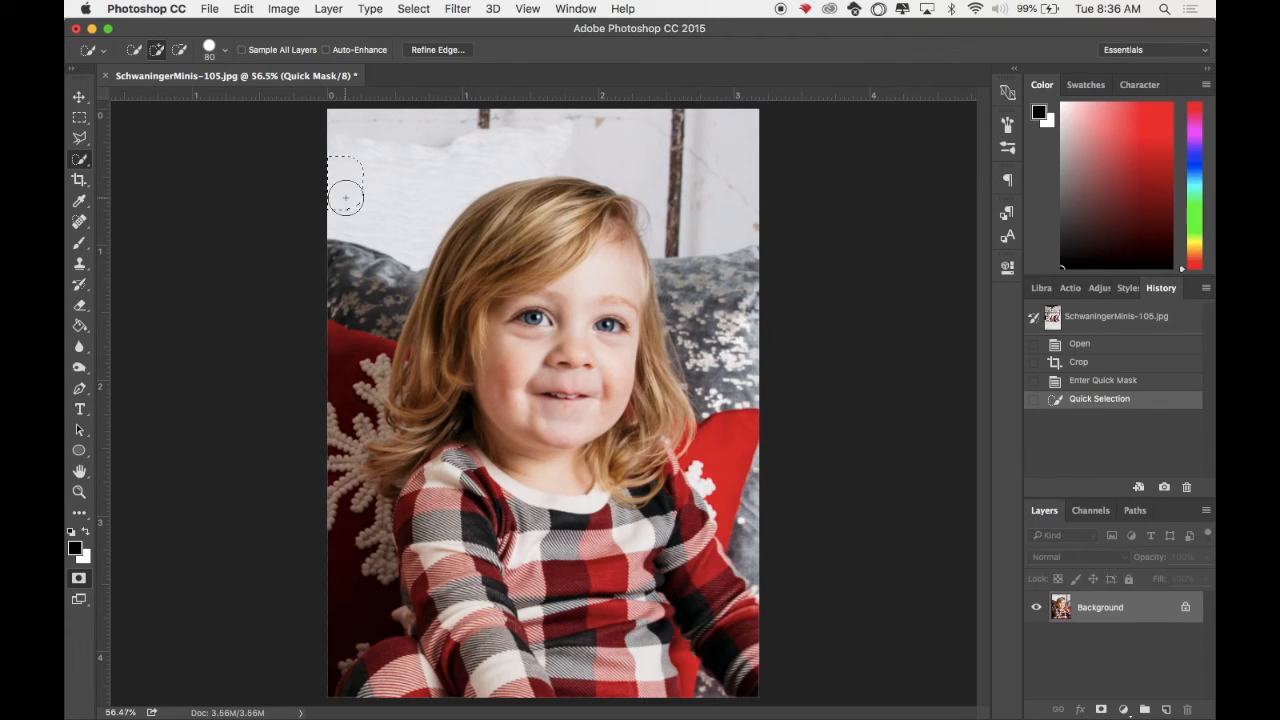
{"action": "left_click", "coordinate": [471, 134]}
{"action": "left_click", "coordinate": [692, 166]}
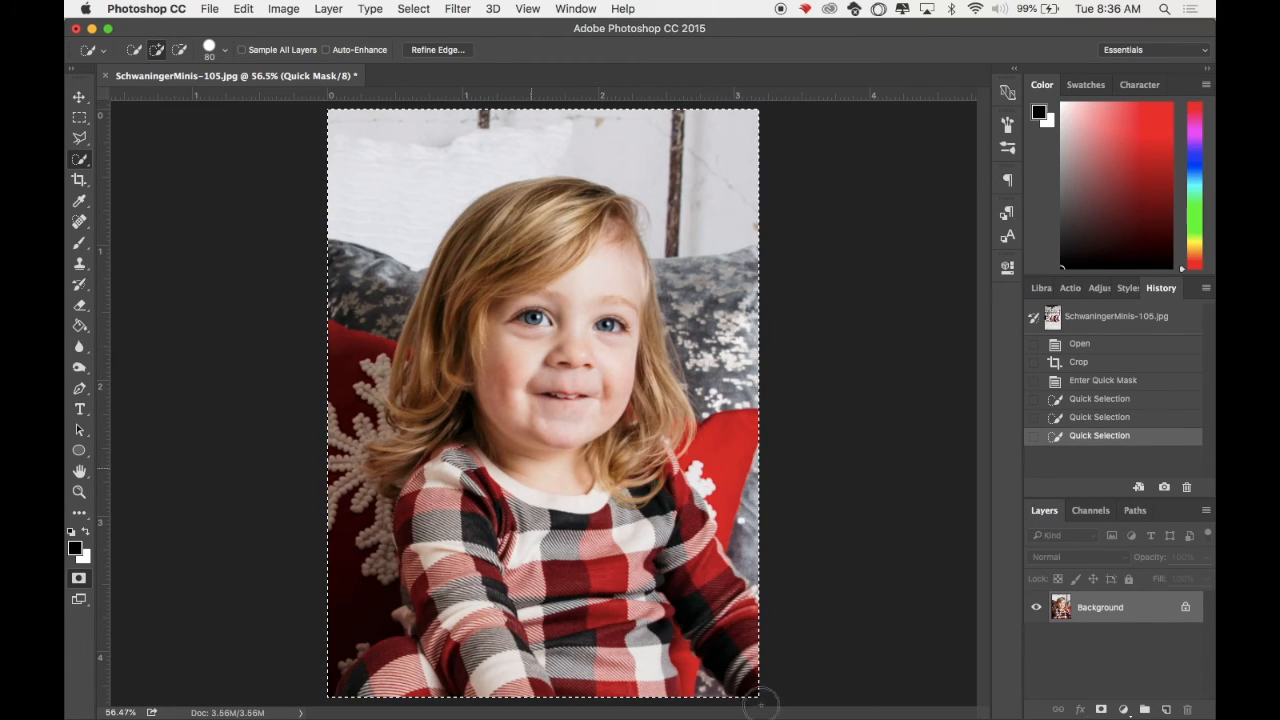
{"action": "key", "text": "super+d"}
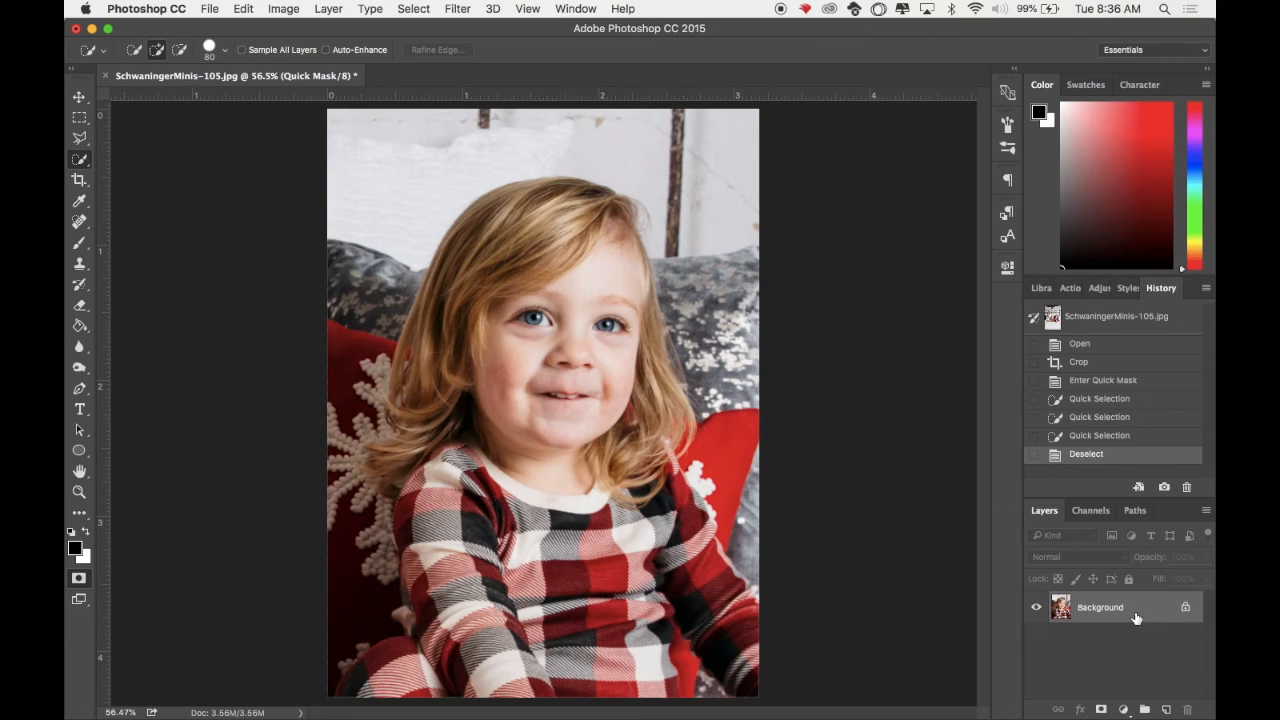
Exit Quick Mask mode and quick-select the white wall behind the girl's head plus the grey pillow on the photo's left side.
{"action": "key", "text": "q"}
{"action": "mouse_move", "coordinate": [400, 175]}
{"action": "left_mouse_down"}
{"action": "mouse_move", "coordinate": [382, 202]}
{"action": "mouse_move", "coordinate": [355, 292]}
{"action": "left_mouse_up"}
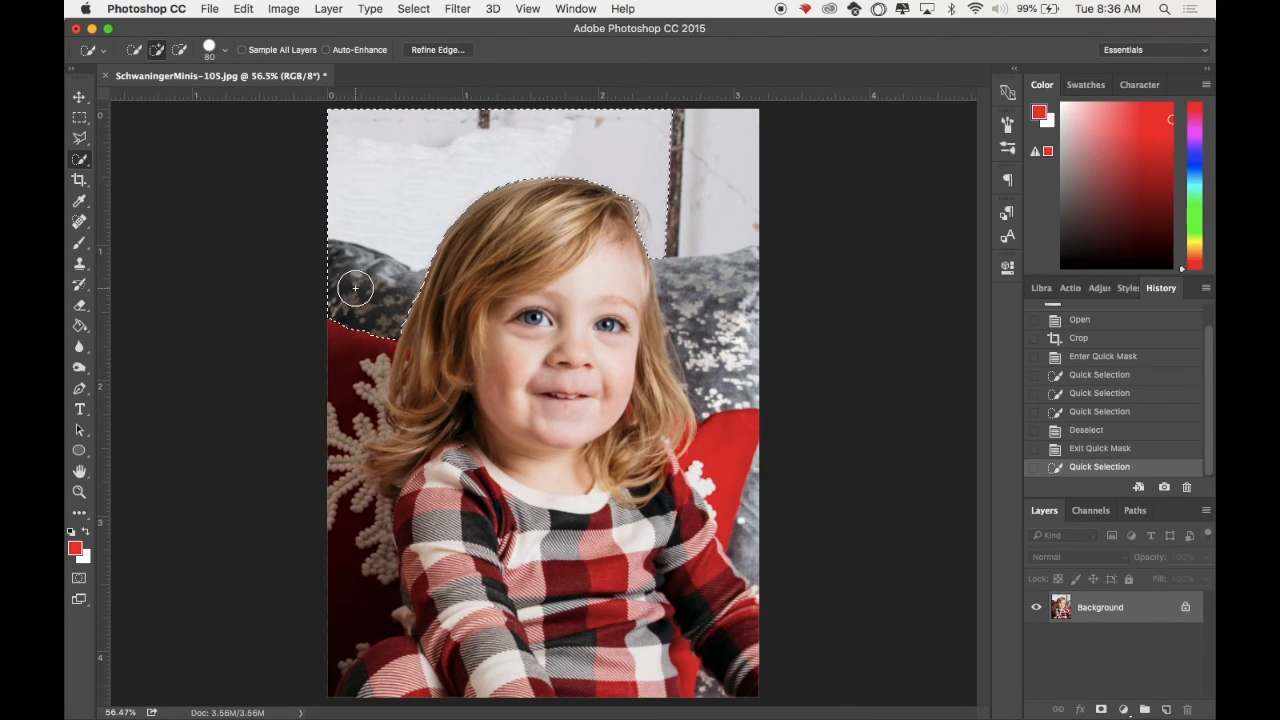
{"action": "left_click_drag", "start_coordinate": [717, 162], "coordinate": [705, 190]}
{"action": "left_click", "coordinate": [694, 183]}
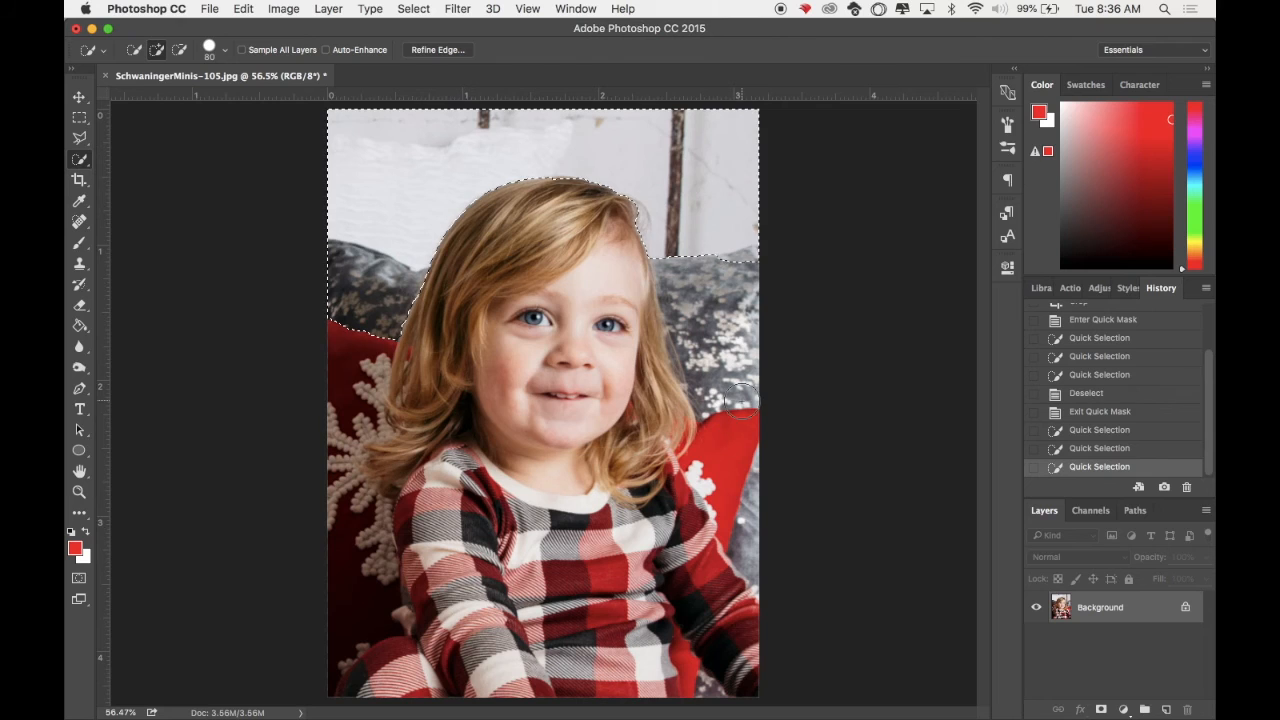
Add the grey sequined pillow on the photo's right side to the selection, up to the girl's hair.
{"action": "left_click_drag", "start_coordinate": [734, 250], "coordinate": [715, 300]}
{"action": "left_click", "coordinate": [720, 340]}
{"action": "left_click", "coordinate": [730, 405]}
{"action": "left_click", "coordinate": [688, 318]}
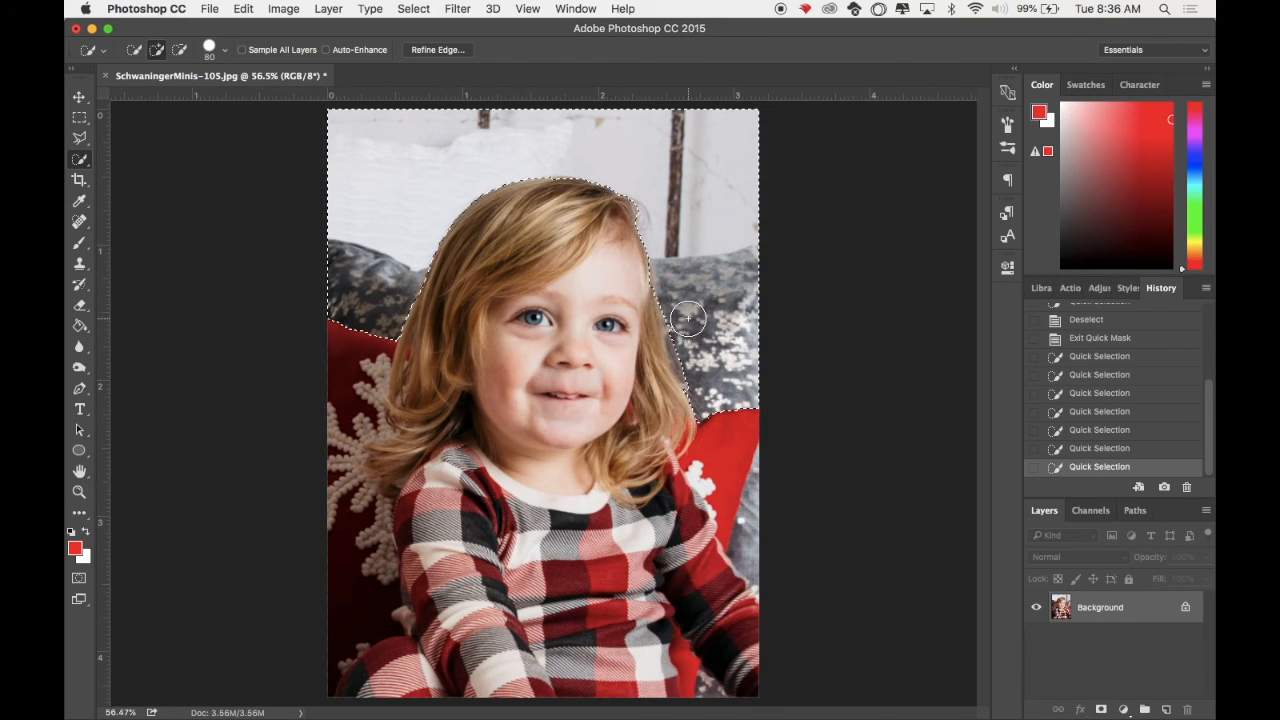
{"action": "left_click", "coordinate": [687, 322]}
Subtract the hair edge beside the girl's forehead from the background selection.
{"action": "scroll", "coordinate": [605, 350], "scroll_direction": "up", "scroll_amount": 5}
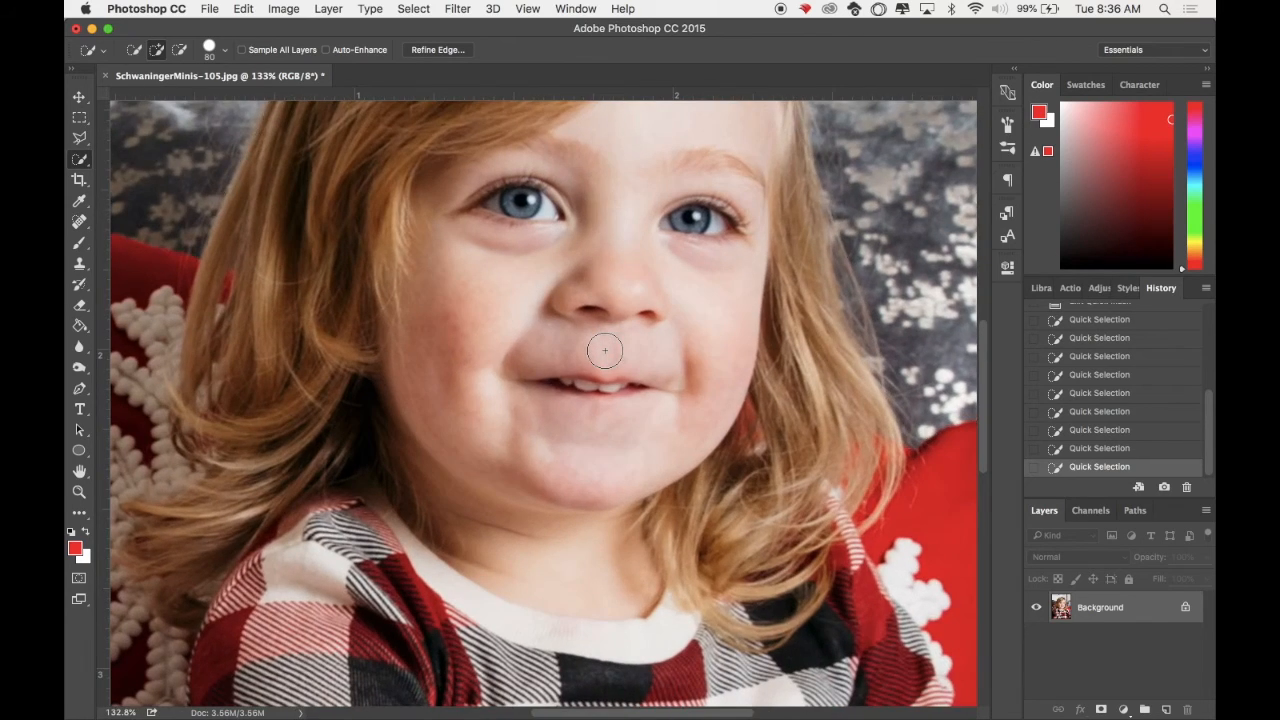
{"action": "scroll", "coordinate": [606, 343], "scroll_direction": "up", "scroll_amount": 3}
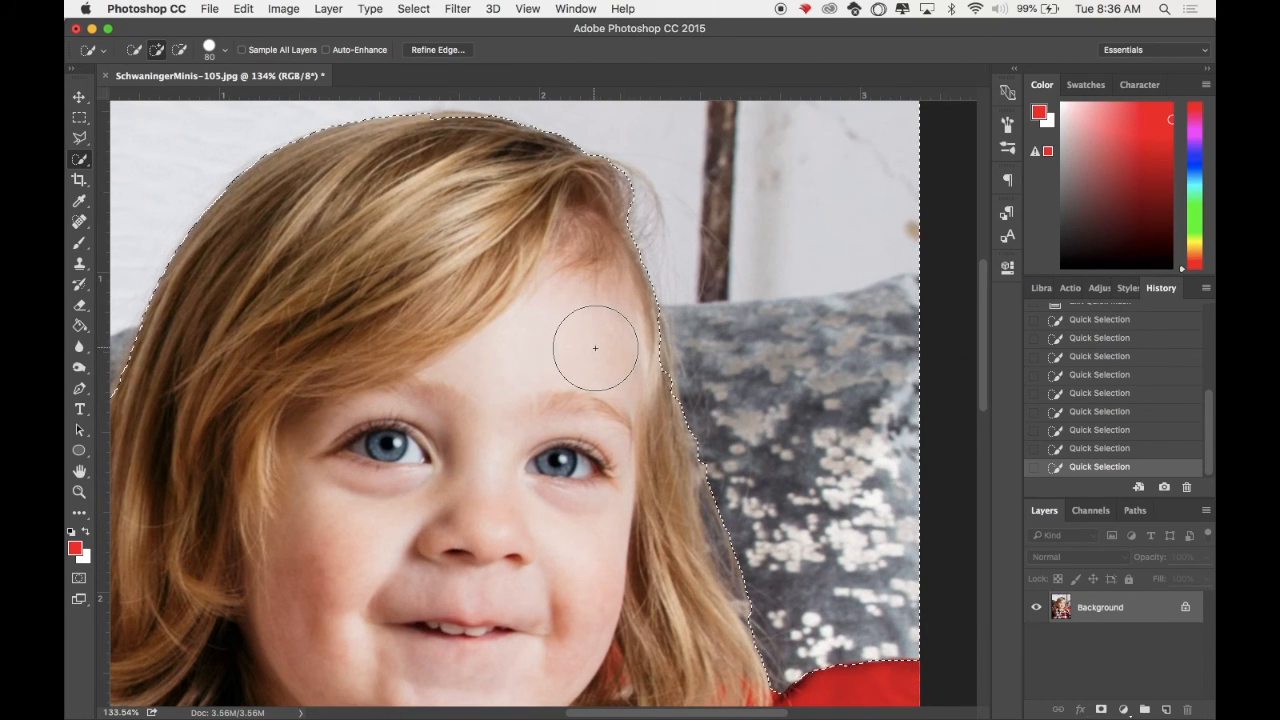
{"action": "key", "text": "alt"}
{"action": "left_click", "coordinate": [628, 360], "text": "alt"}
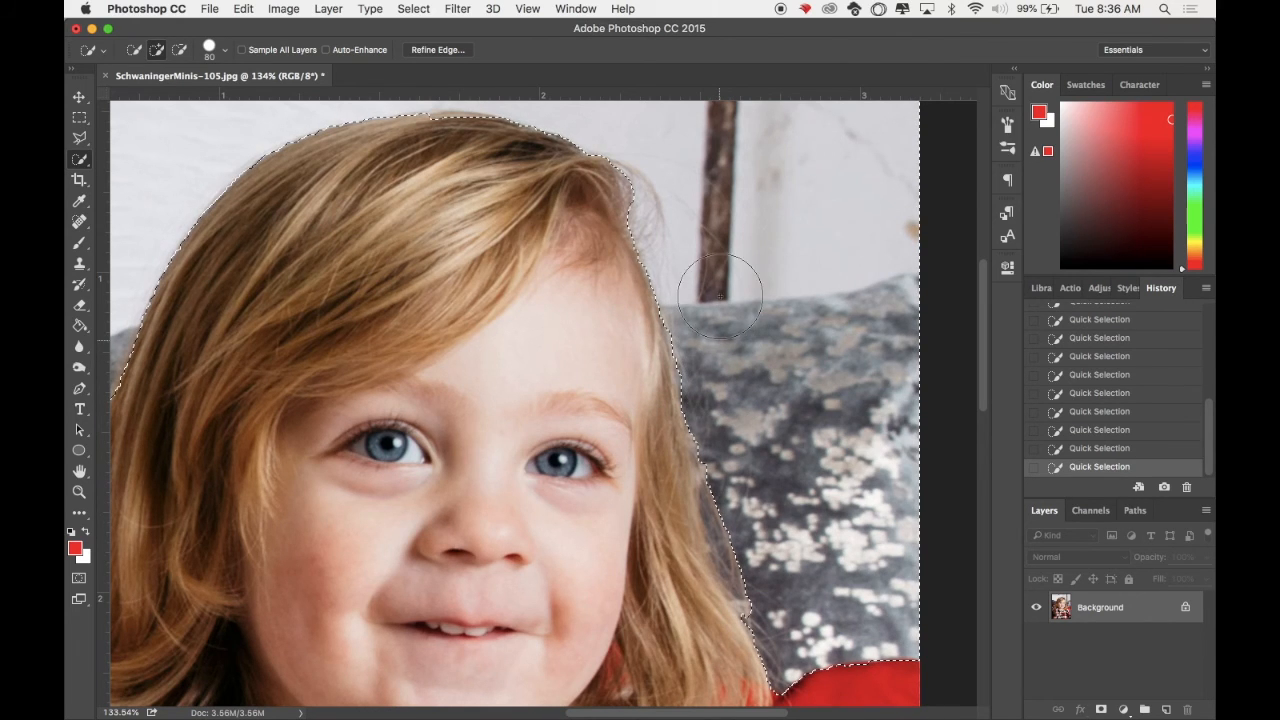
Add the red pillow on the photo's right side to the selection and subtract the hair and plaid sleeve along its edge.
{"action": "scroll", "coordinate": [800, 514], "scroll_direction": "down", "scroll_amount": 6}
{"action": "mouse_move", "coordinate": [748, 300]}
{"action": "left_mouse_down"}
{"action": "mouse_move", "coordinate": [748, 461]}
{"action": "mouse_move", "coordinate": [727, 298]}
{"action": "mouse_move", "coordinate": [747, 525]}
{"action": "mouse_move", "coordinate": [685, 426]}
{"action": "mouse_move", "coordinate": [737, 513]}
{"action": "left_mouse_up"}
{"action": "key", "text": "alt"}
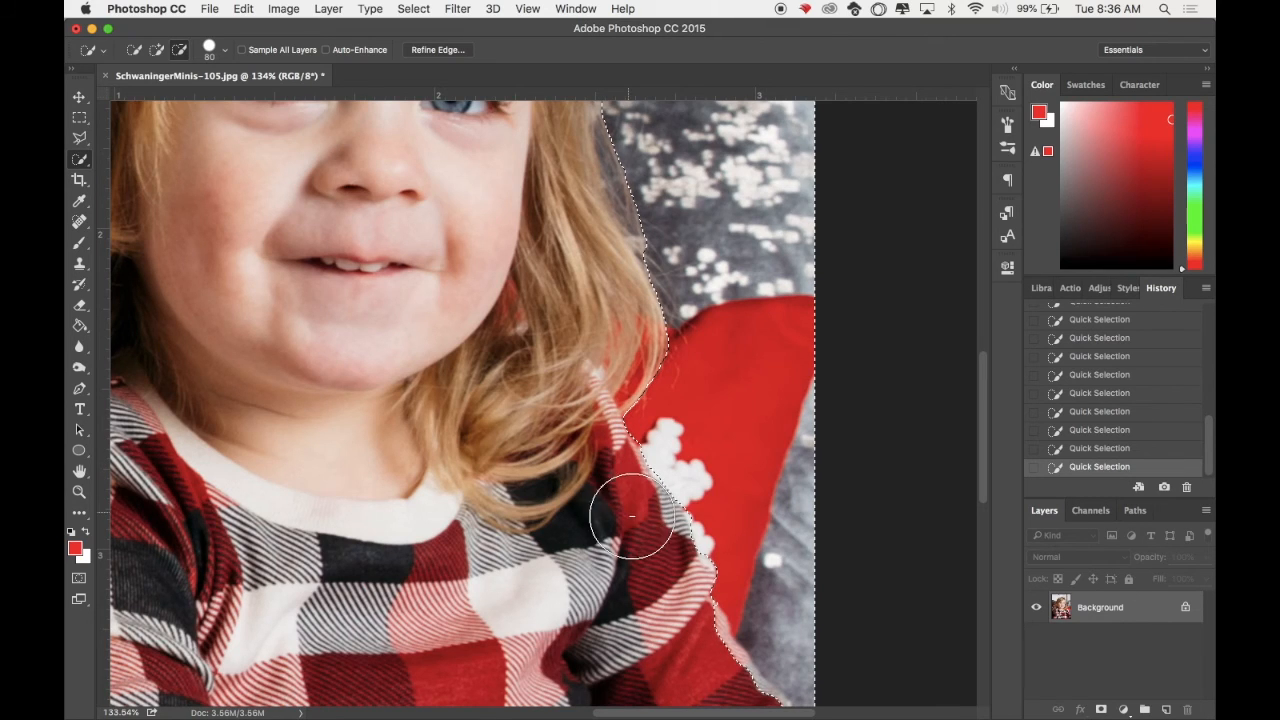
{"action": "scroll", "coordinate": [720, 376], "scroll_direction": "down", "scroll_amount": 3}
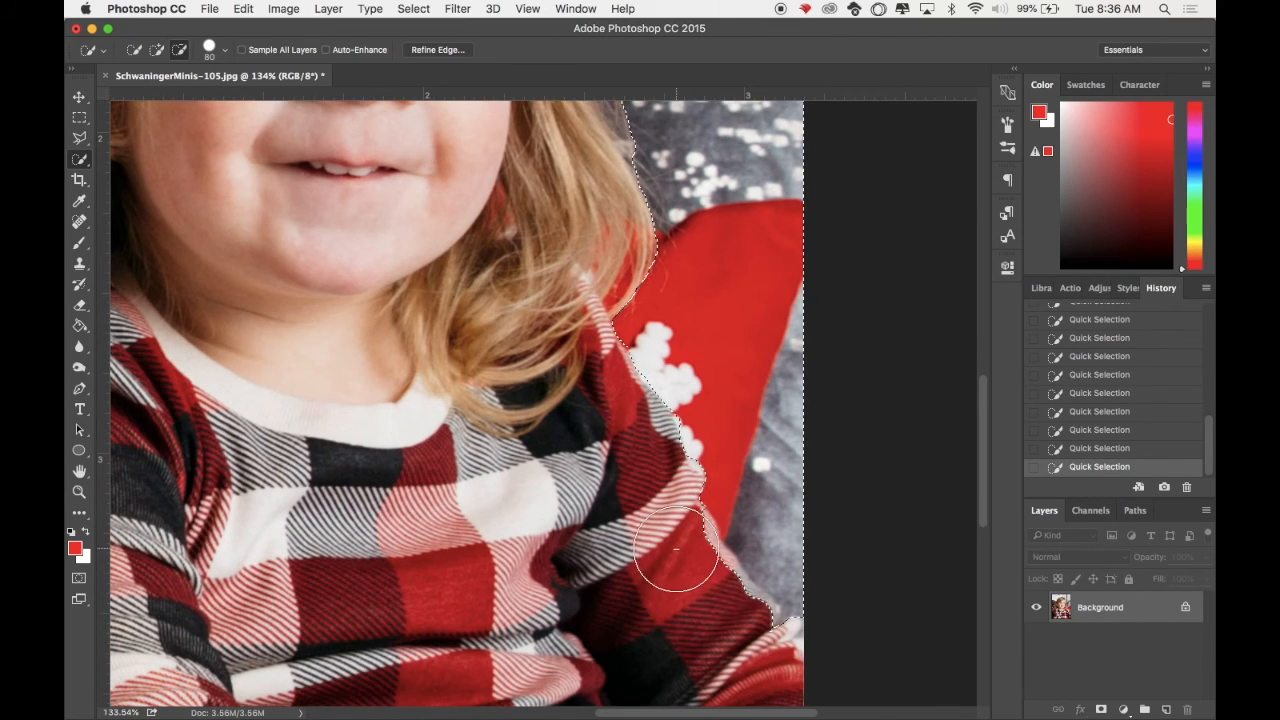
{"action": "key", "text": "alt"}
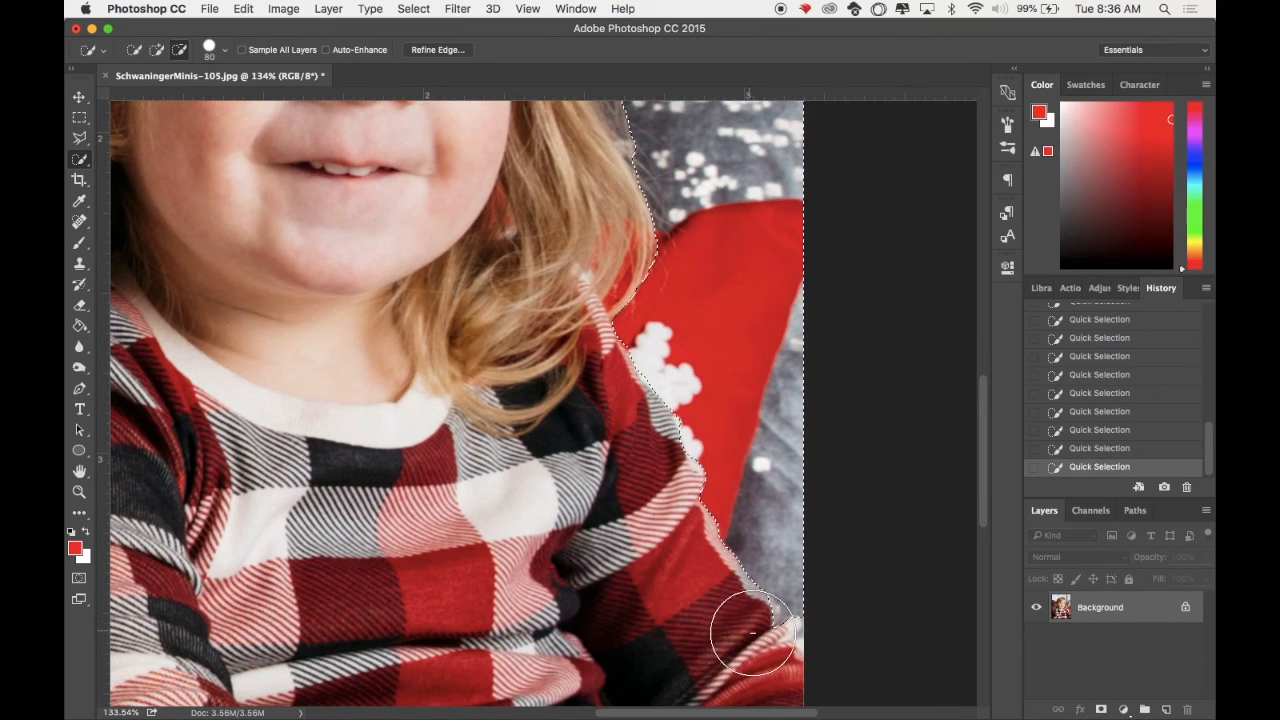
Add the dark red pillow area at the photo's lower left to the selection, keeping the girl's sleeve, hand and leg excluded.
{"action": "scroll", "coordinate": [505, 500], "scroll_direction": "left", "scroll_amount": 10}
{"action": "scroll", "coordinate": [460, 515], "scroll_direction": "left", "scroll_amount": 2}
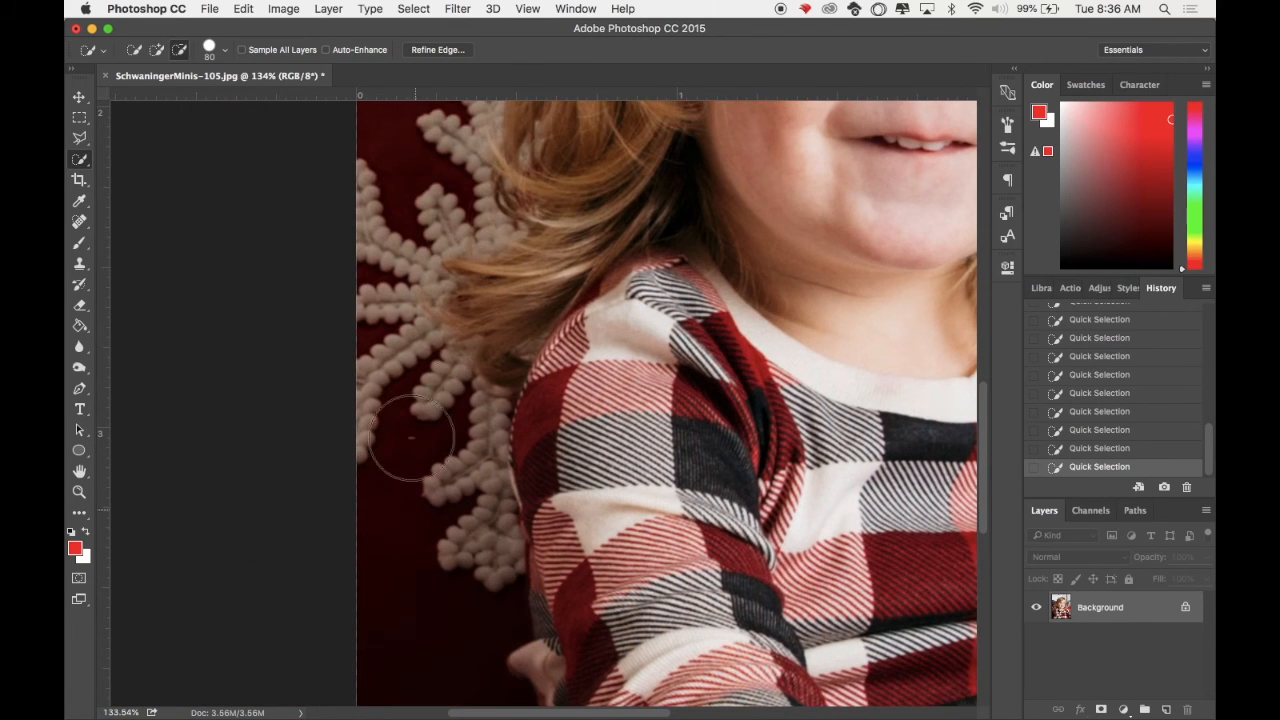
{"action": "scroll", "coordinate": [486, 570], "scroll_direction": "down", "scroll_amount": 5}
{"action": "left_click_drag", "start_coordinate": [420, 300], "coordinate": [423, 437]}
{"action": "key", "text": "alt"}
{"action": "mouse_move", "coordinate": [583, 203]}
{"action": "left_mouse_down"}
{"action": "mouse_move", "coordinate": [595, 350]}
{"action": "mouse_move", "coordinate": [580, 430]}
{"action": "mouse_move", "coordinate": [600, 520]}
{"action": "mouse_move", "coordinate": [563, 612]}
{"action": "mouse_move", "coordinate": [540, 600]}
{"action": "mouse_move", "coordinate": [415, 643]}
{"action": "left_mouse_up"}
{"action": "key", "text": "alt"}
{"action": "left_click", "coordinate": [379, 571]}
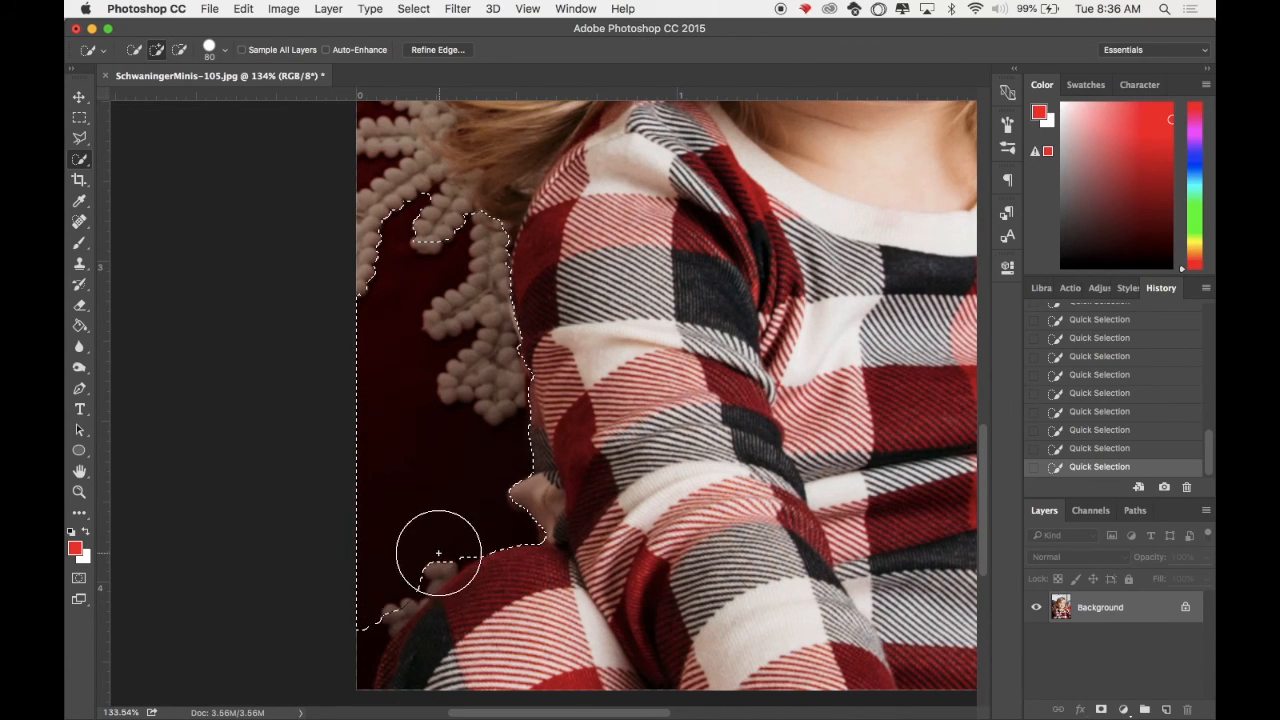
{"action": "left_click_drag", "start_coordinate": [309, 665], "coordinate": [343, 623]}
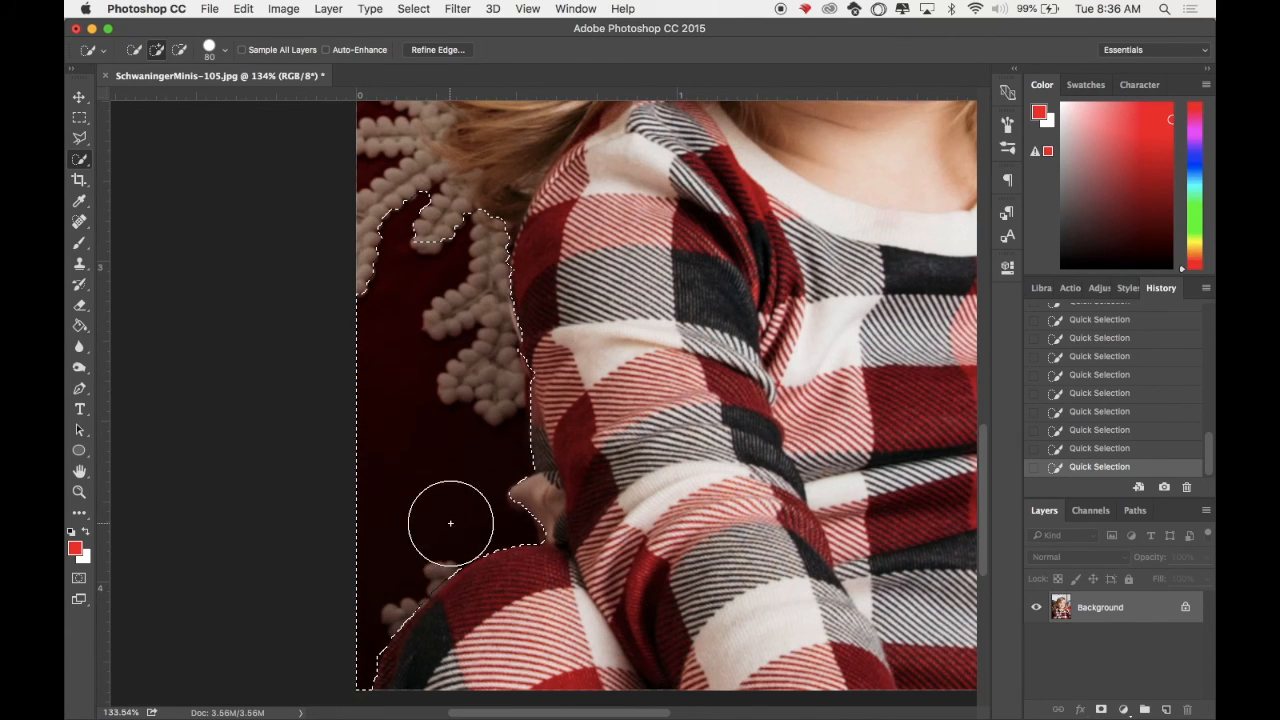
Extend the selection over the snowflake and the rest of the red pillow up to the hair on the photo's left side.
{"action": "scroll", "coordinate": [505, 440], "scroll_direction": "up", "scroll_amount": 5}
{"action": "scroll", "coordinate": [508, 443], "scroll_direction": "up", "scroll_amount": 2}
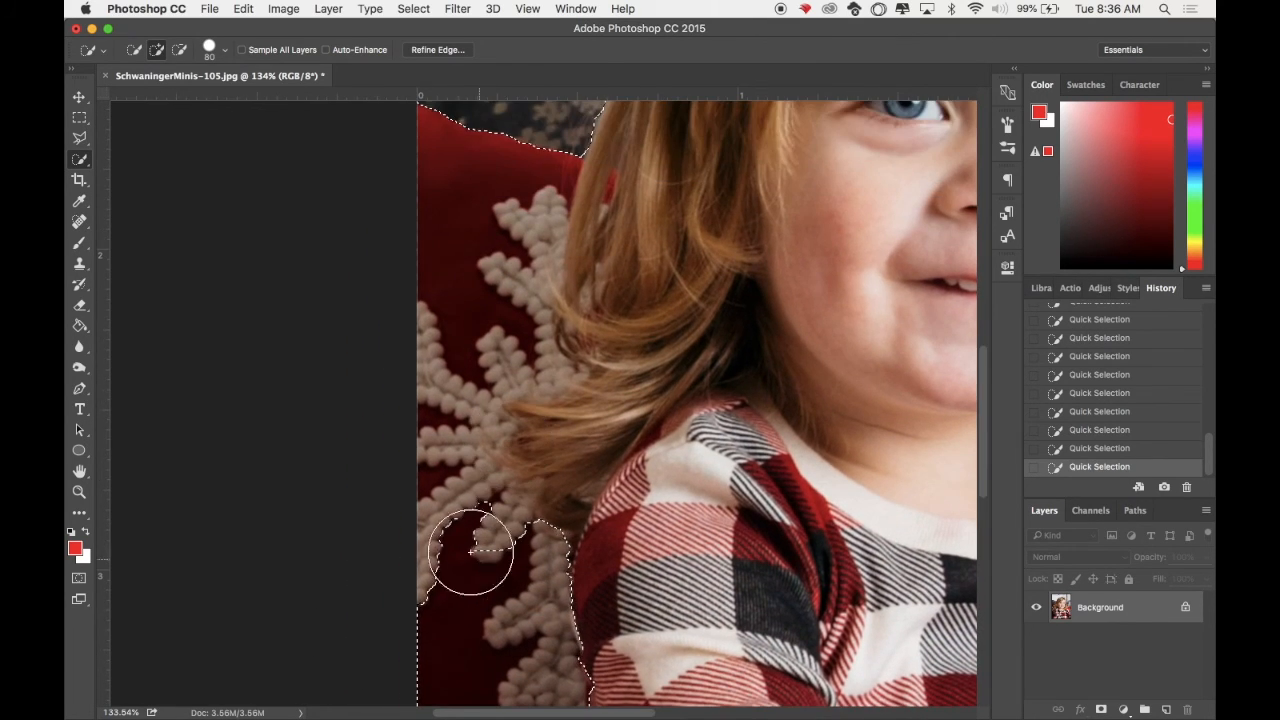
{"action": "mouse_move", "coordinate": [474, 542]}
{"action": "left_mouse_down"}
{"action": "mouse_move", "coordinate": [423, 286]}
{"action": "mouse_move", "coordinate": [625, 470]}
{"action": "mouse_move", "coordinate": [608, 429]}
{"action": "mouse_move", "coordinate": [706, 410]}
{"action": "mouse_move", "coordinate": [571, 449]}
{"action": "mouse_move", "coordinate": [571, 462]}
{"action": "mouse_move", "coordinate": [557, 443]}
{"action": "mouse_move", "coordinate": [536, 505]}
{"action": "left_mouse_up"}
{"action": "scroll", "coordinate": [486, 423], "scroll_direction": "up", "scroll_amount": 5}
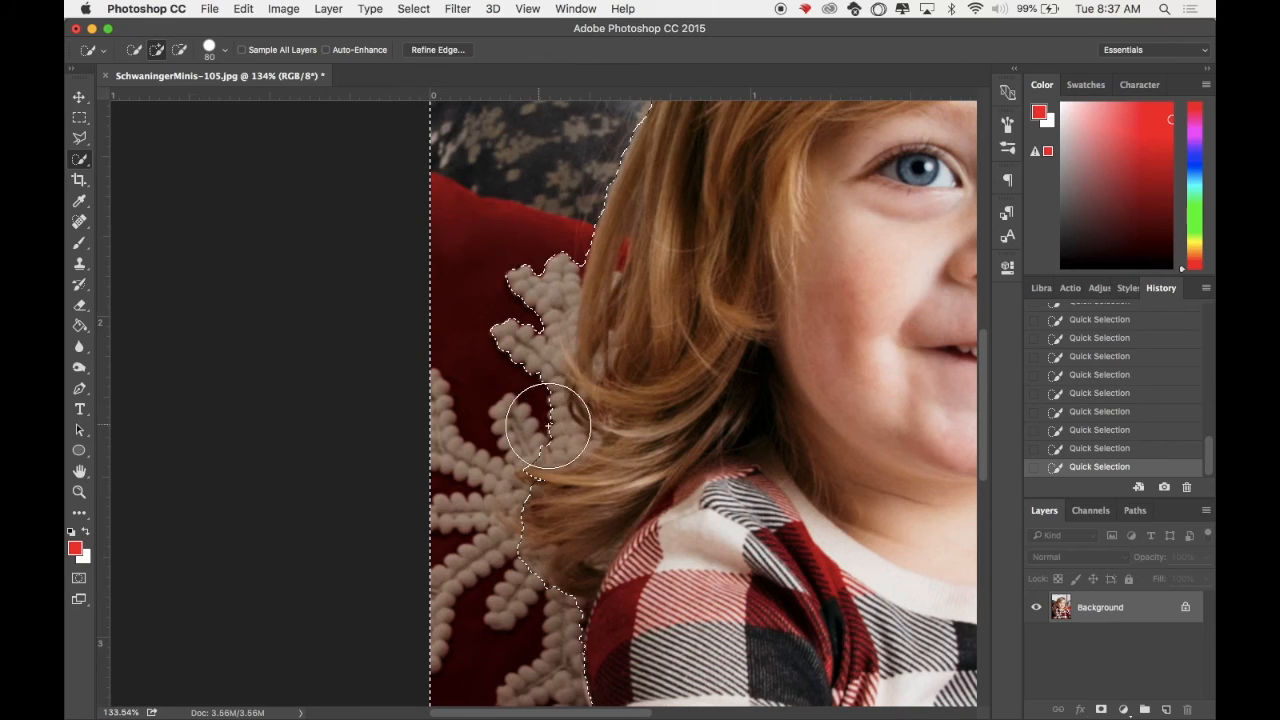
{"action": "mouse_move", "coordinate": [514, 229]}
{"action": "left_mouse_down"}
{"action": "mouse_move", "coordinate": [515, 365]}
{"action": "mouse_move", "coordinate": [518, 292]}
{"action": "left_mouse_up"}
{"action": "mouse_move", "coordinate": [523, 234]}
{"action": "left_mouse_down"}
{"action": "mouse_move", "coordinate": [520, 284]}
{"action": "mouse_move", "coordinate": [560, 392]}
{"action": "left_mouse_up"}
Add the background gap between the girl's body and arm at the photo's lower edge, and subtract the shirt from it.
{"action": "scroll", "coordinate": [749, 366], "scroll_direction": "up", "scroll_amount": 15}
{"action": "scroll", "coordinate": [749, 366], "scroll_direction": "right", "scroll_amount": 6}
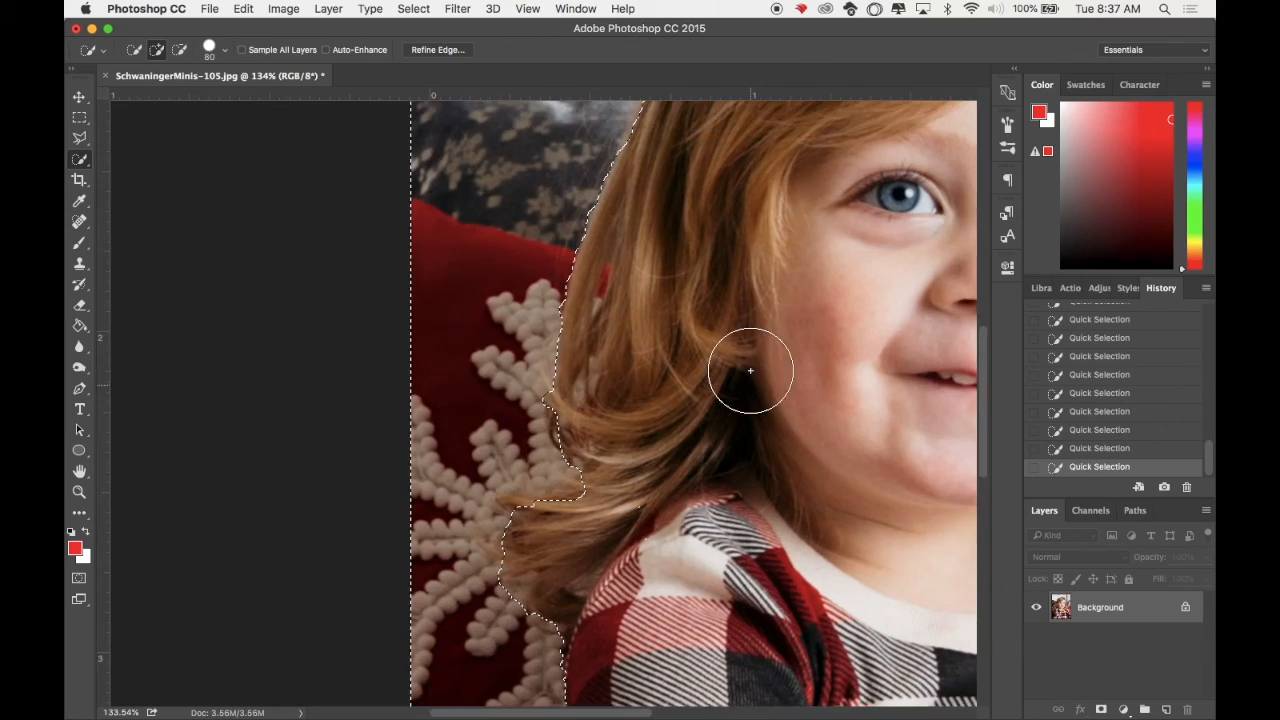
{"action": "scroll", "coordinate": [750, 370], "scroll_direction": "down", "scroll_amount": 5}
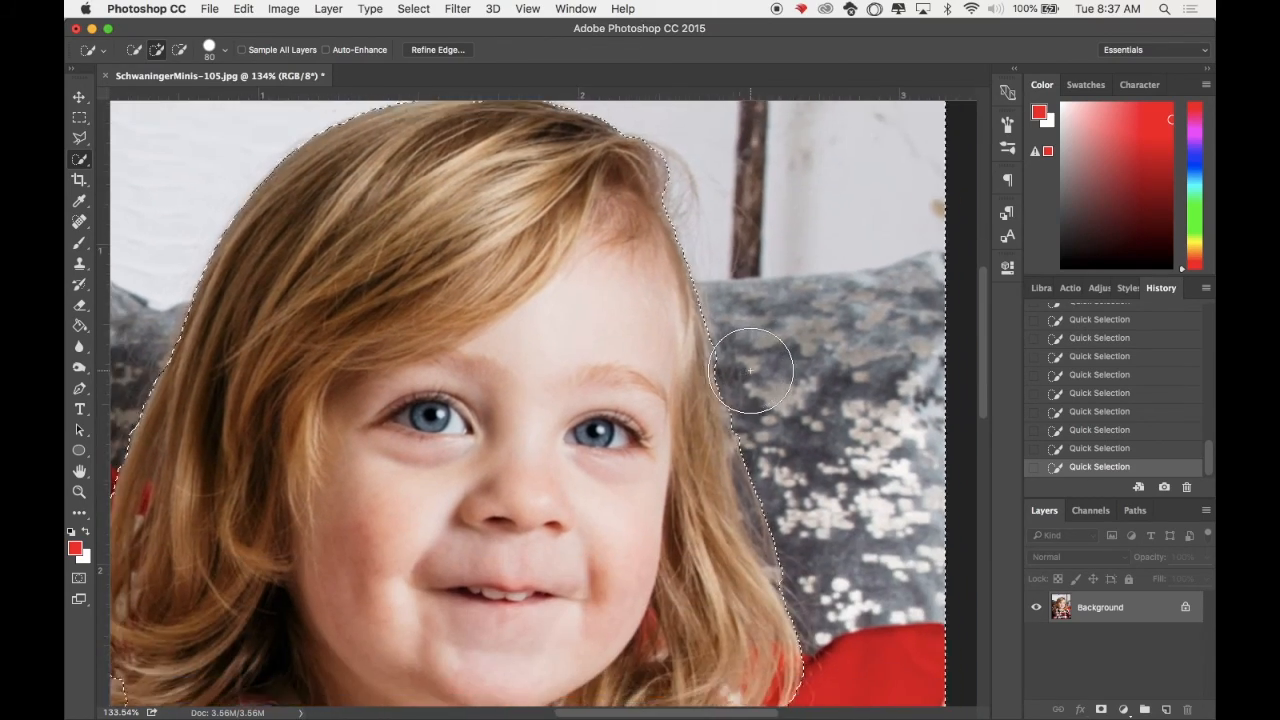
{"action": "scroll", "coordinate": [750, 370], "scroll_direction": "down", "scroll_amount": 10}
{"action": "scroll", "coordinate": [750, 370], "scroll_direction": "up", "scroll_amount": 2}
{"action": "scroll", "coordinate": [750, 370], "scroll_direction": "down", "scroll_amount": 5}
{"action": "scroll", "coordinate": [750, 369], "scroll_direction": "up", "scroll_amount": 5}
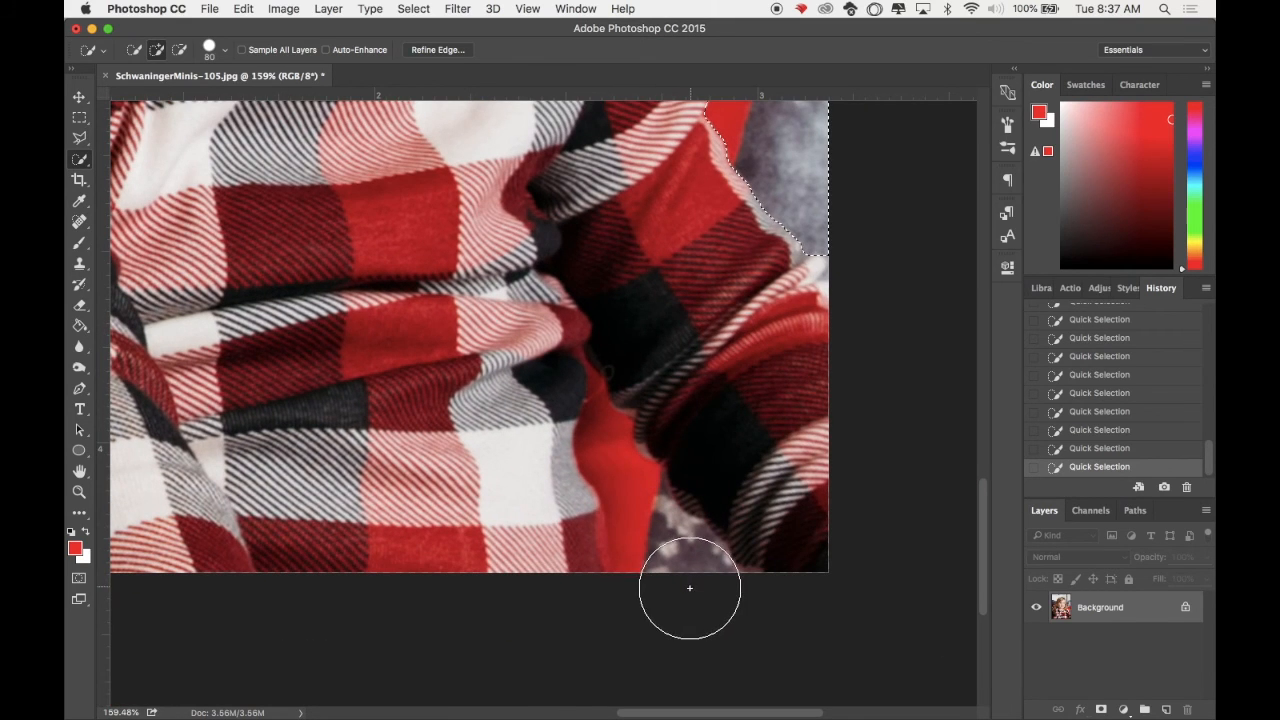
{"action": "left_click", "coordinate": [661, 530]}
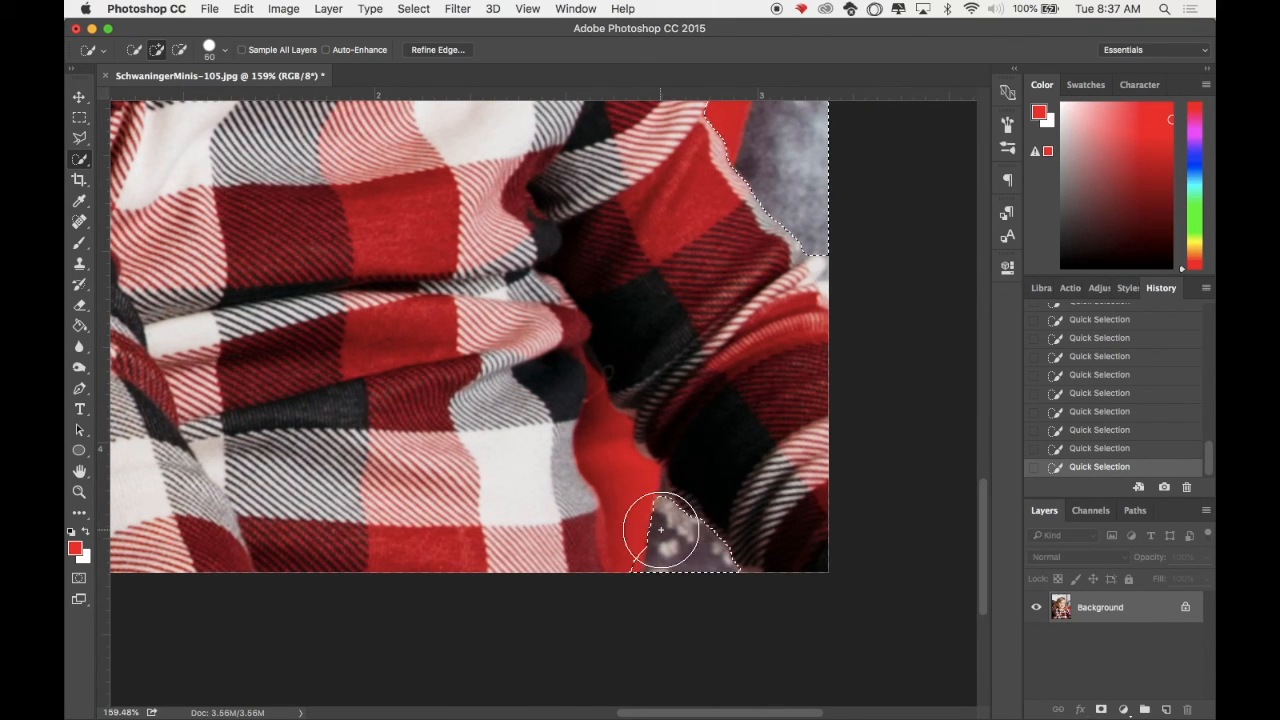
{"action": "left_click", "coordinate": [574, 524], "text": "alt"}
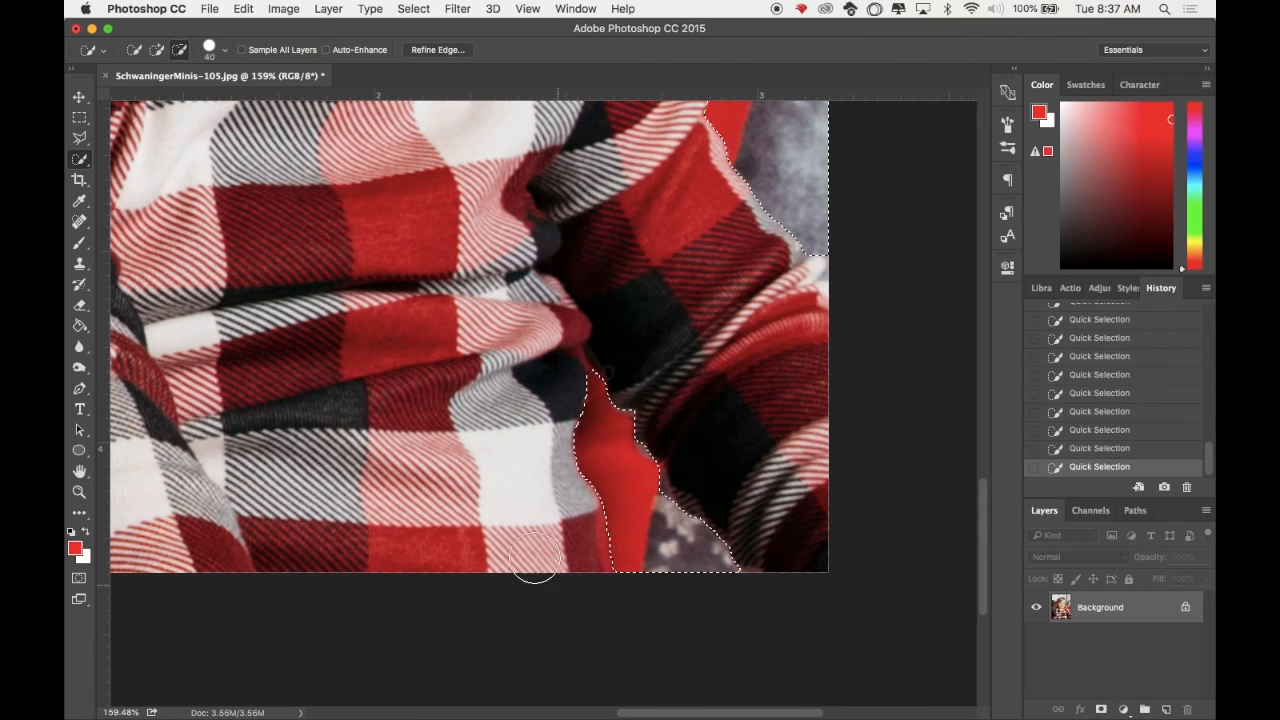
Enter Quick Mask mode to display the girl's unselected area as a red overlay.
{"action": "scroll", "coordinate": [553, 580], "scroll_direction": "down", "scroll_amount": 5}
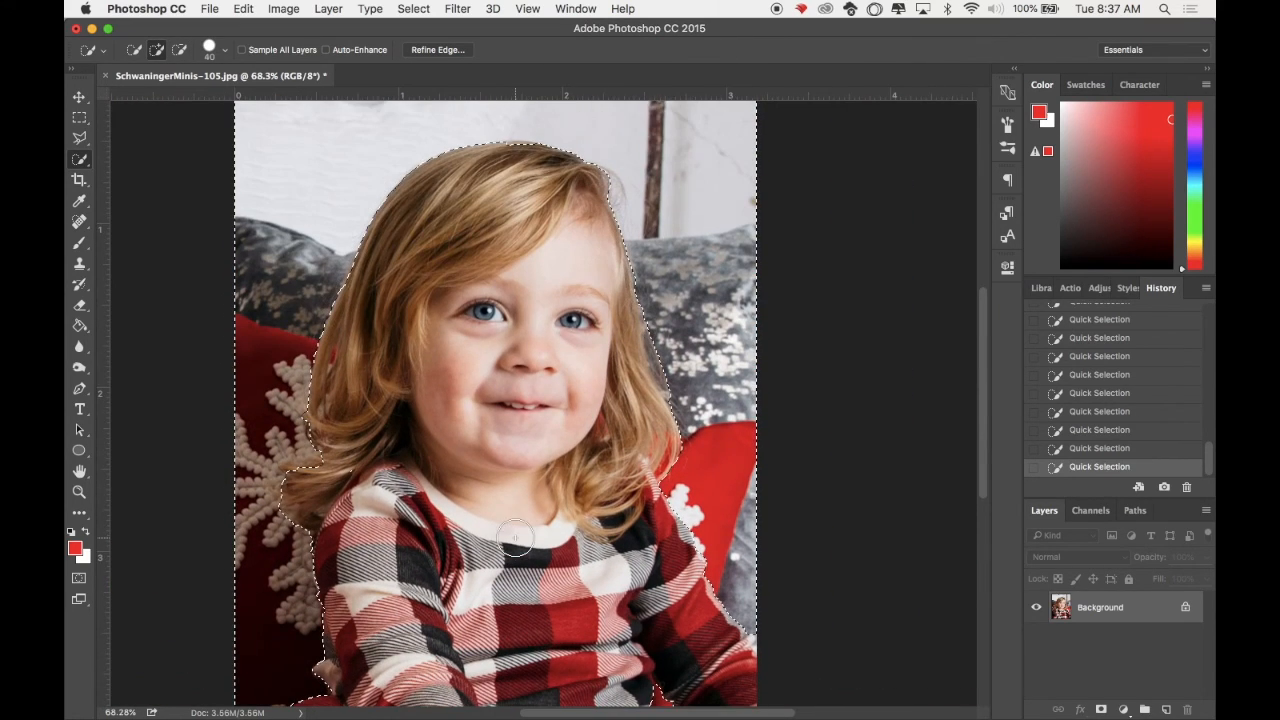
{"action": "scroll", "coordinate": [614, 375], "scroll_direction": "down", "scroll_amount": 5}
{"action": "scroll", "coordinate": [614, 375], "scroll_direction": "up", "scroll_amount": 3}
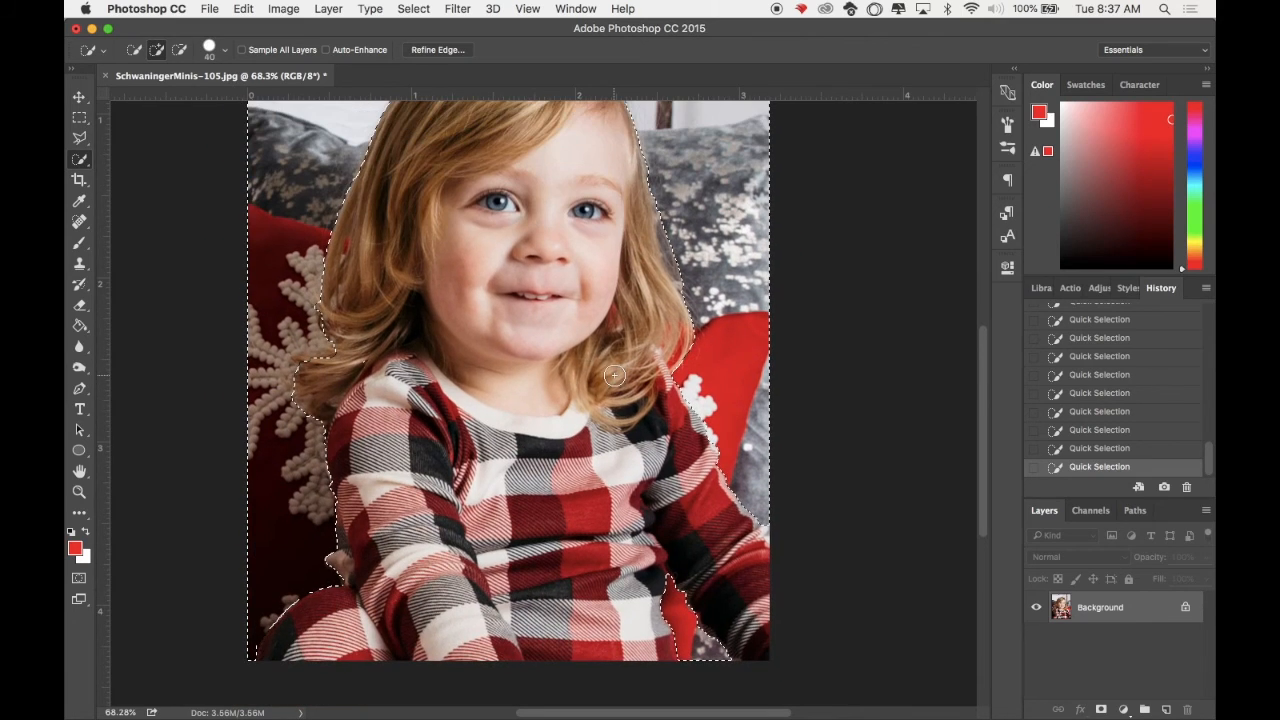
{"action": "key", "text": "q"}
{"action": "scroll", "coordinate": [483, 346], "scroll_direction": "up", "scroll_amount": 5}
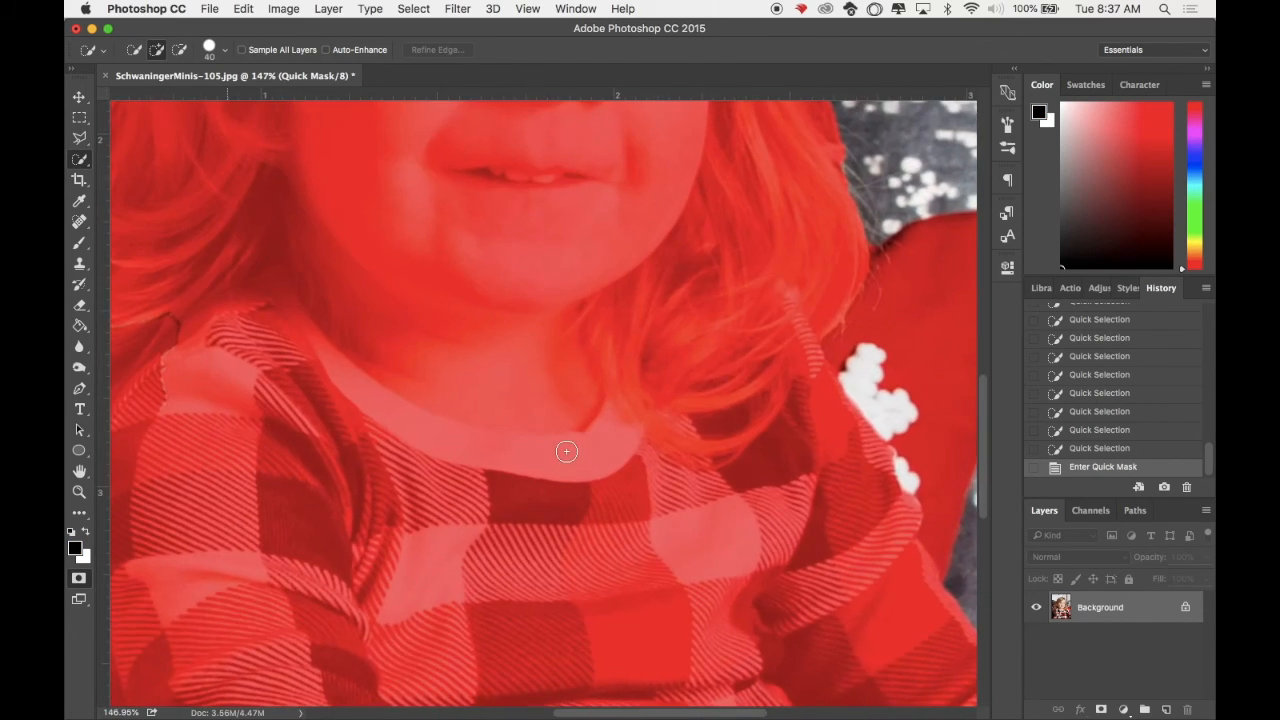
Paint over the mask gap at the shirt's left shoulder with the Brush tool in black at size 125.
{"action": "scroll", "coordinate": [566, 452], "scroll_direction": "right", "scroll_amount": 2}
{"action": "key", "text": "b"}
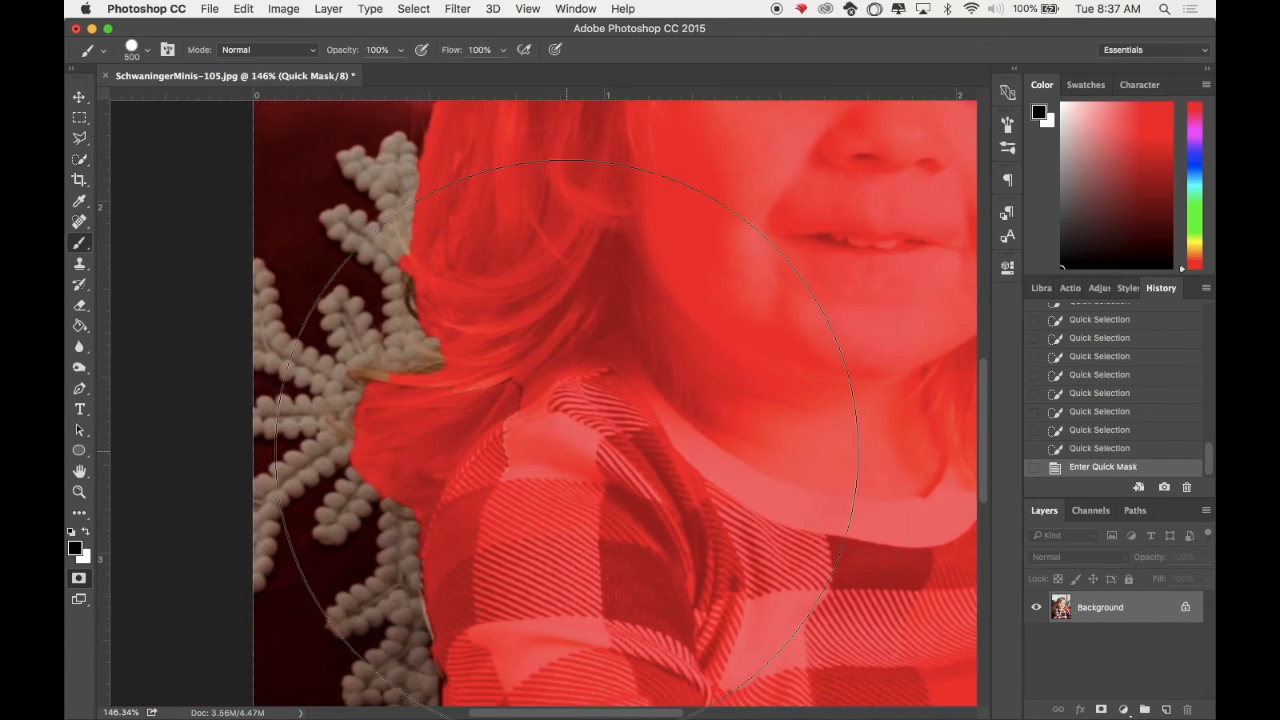
{"action": "key", "text": "bracketleft"}
{"action": "key", "text": "bracketleft"}
{"action": "key", "text": "bracketleft"}
{"action": "key", "text": "bracketleft"}
{"action": "key", "text": "bracketleft"}
{"action": "key", "text": "bracketleft"}
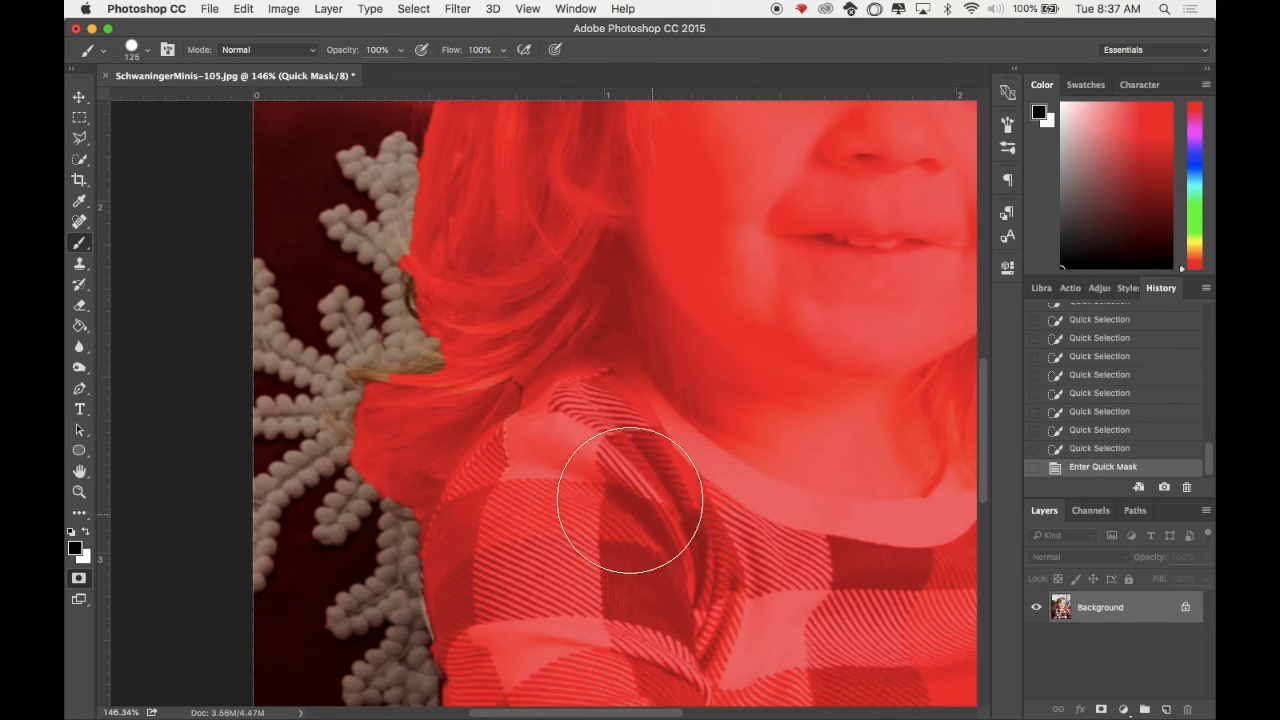
{"action": "left_click_drag", "start_coordinate": [501, 432], "coordinate": [484, 440]}
Reduce the brush to size 60 and paint the missed hair strands beside the snowflake into the mask.
{"action": "key", "text": "bracketleft"}
{"action": "key", "text": "bracketleft"}
{"action": "key", "text": "bracketleft"}
{"action": "key", "text": "bracketleft"}
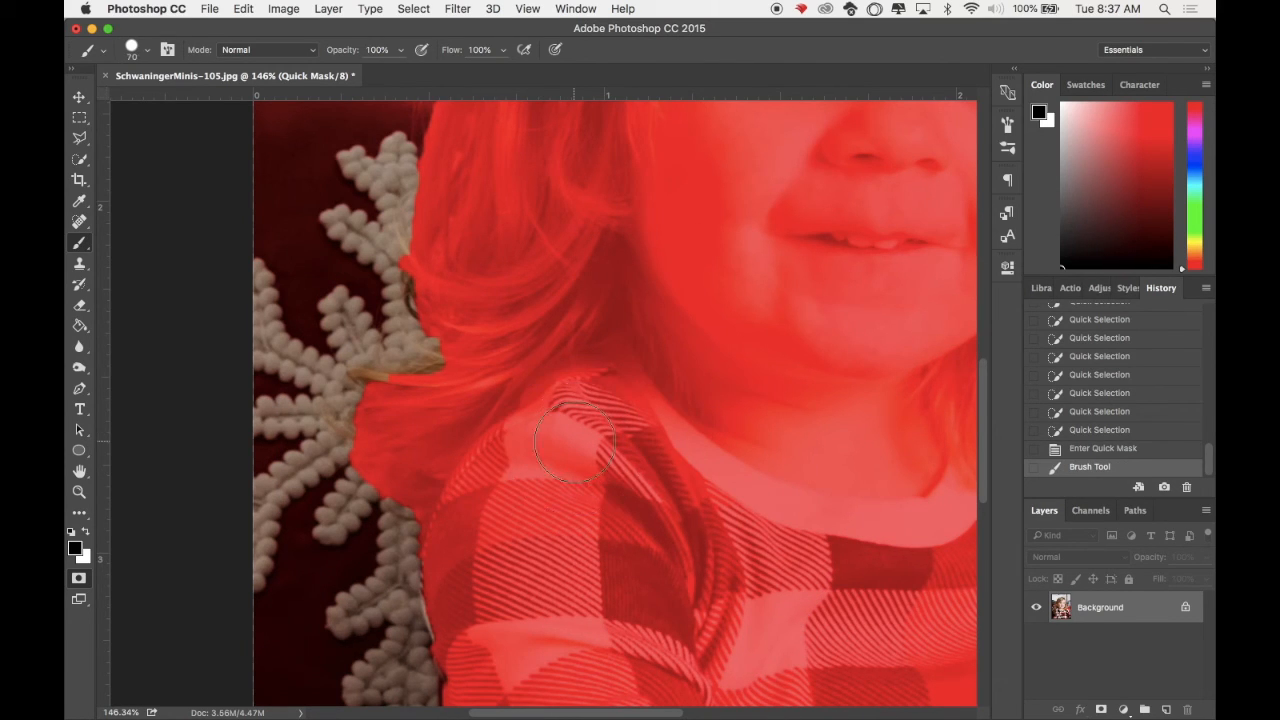
{"action": "mouse_move", "coordinate": [360, 425]}
{"action": "left_mouse_down"}
{"action": "mouse_move", "coordinate": [417, 403]}
{"action": "mouse_move", "coordinate": [437, 386]}
{"action": "mouse_move", "coordinate": [423, 374]}
{"action": "left_mouse_up"}
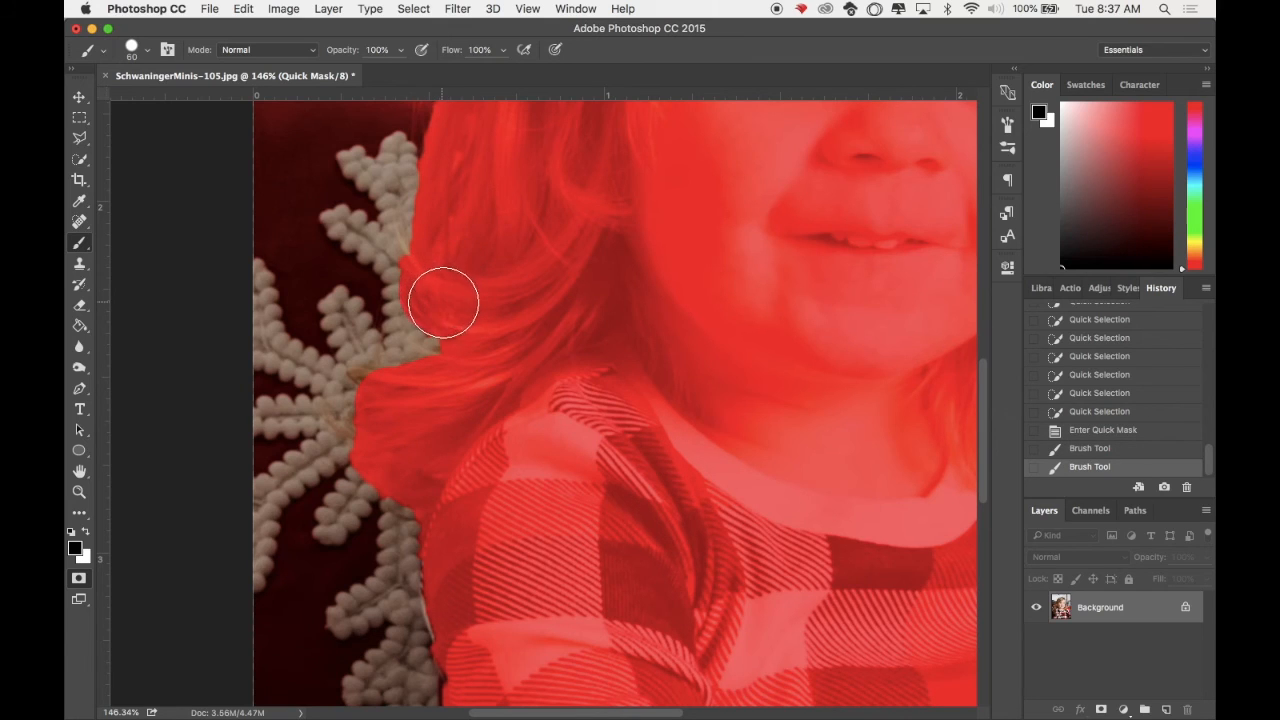
Paint the remaining curls beside the snowflake into the mask at size 60, and erase the mask spill below them with the Eraser.
{"action": "left_click_drag", "start_coordinate": [438, 265], "coordinate": [455, 225]}
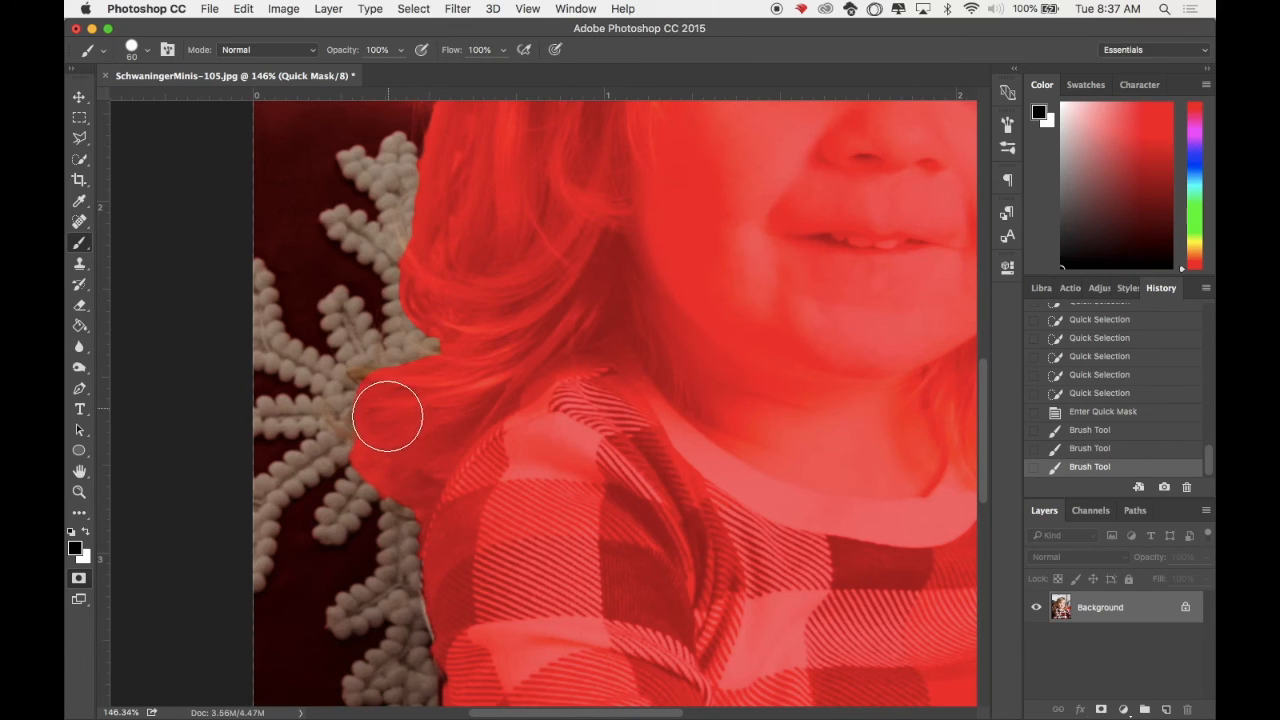
{"action": "mouse_move", "coordinate": [383, 446]}
{"action": "left_mouse_down"}
{"action": "mouse_move", "coordinate": [383, 417]}
{"action": "mouse_move", "coordinate": [400, 417]}
{"action": "mouse_move", "coordinate": [414, 451]}
{"action": "left_mouse_up"}
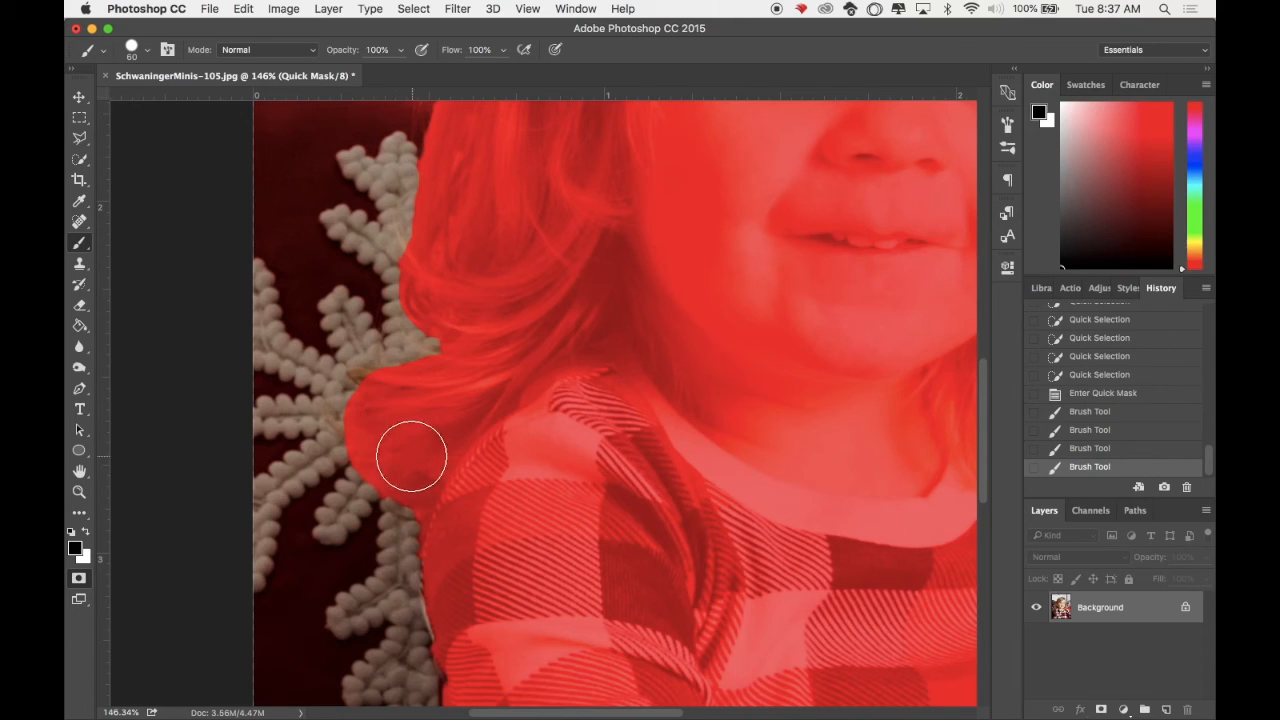
{"action": "key", "text": "e"}
{"action": "mouse_move", "coordinate": [377, 520]}
{"action": "left_mouse_down"}
{"action": "mouse_move", "coordinate": [397, 531]}
{"action": "mouse_move", "coordinate": [389, 615]}
{"action": "left_mouse_up"}
Try to paint over the gap between the girl's body and arm with the size 60 brush, and undo the stroke.
{"action": "scroll", "coordinate": [505, 520], "scroll_direction": "down", "scroll_amount": 2}
{"action": "scroll", "coordinate": [505, 520], "scroll_direction": "down", "scroll_amount": 5}
{"action": "scroll", "coordinate": [505, 520], "scroll_direction": "right", "scroll_amount": 4}
{"action": "scroll", "coordinate": [505, 520], "scroll_direction": "down", "scroll_amount": 5}
{"action": "scroll", "coordinate": [503, 514], "scroll_direction": "right", "scroll_amount": 4}
{"action": "scroll", "coordinate": [503, 514], "scroll_direction": "up", "scroll_amount": 2}
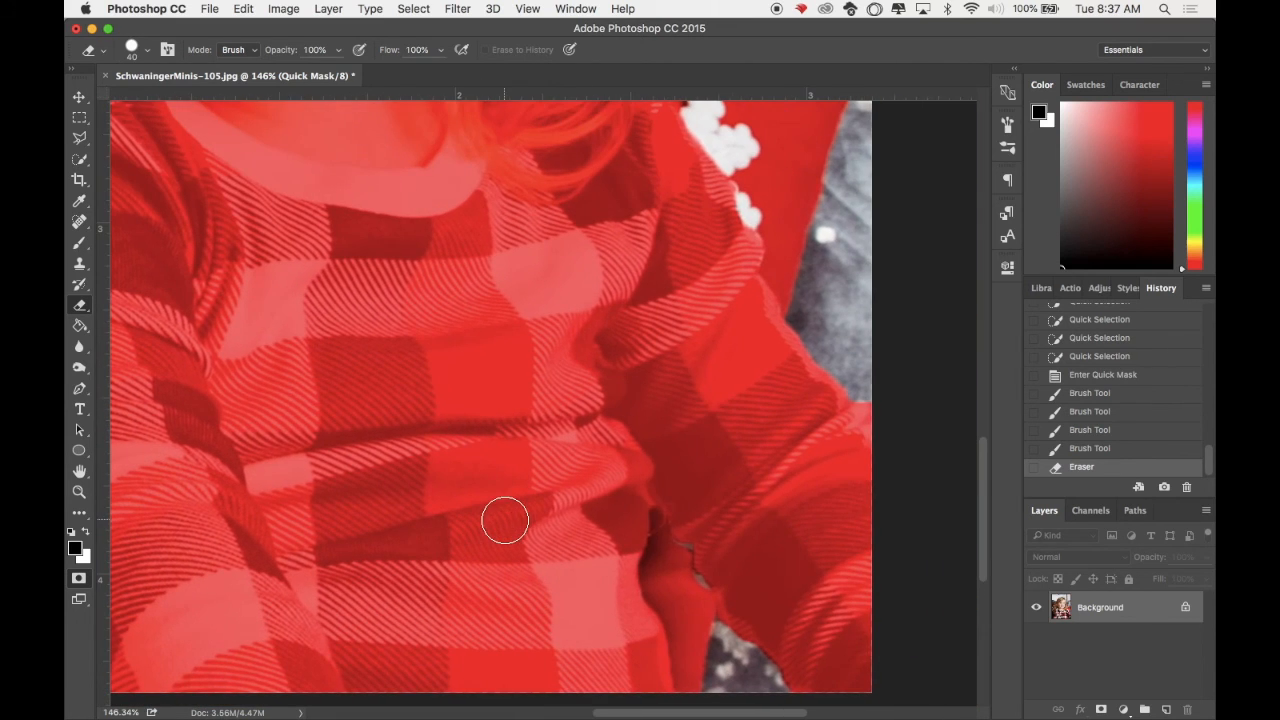
{"action": "key", "text": "b"}
{"action": "mouse_move", "coordinate": [609, 511]}
{"action": "left_mouse_down"}
{"action": "mouse_move", "coordinate": [694, 501]}
{"action": "mouse_move", "coordinate": [669, 563]}
{"action": "mouse_move", "coordinate": [742, 575]}
{"action": "mouse_move", "coordinate": [640, 615]}
{"action": "left_mouse_up"}
{"action": "key", "text": "super+z"}
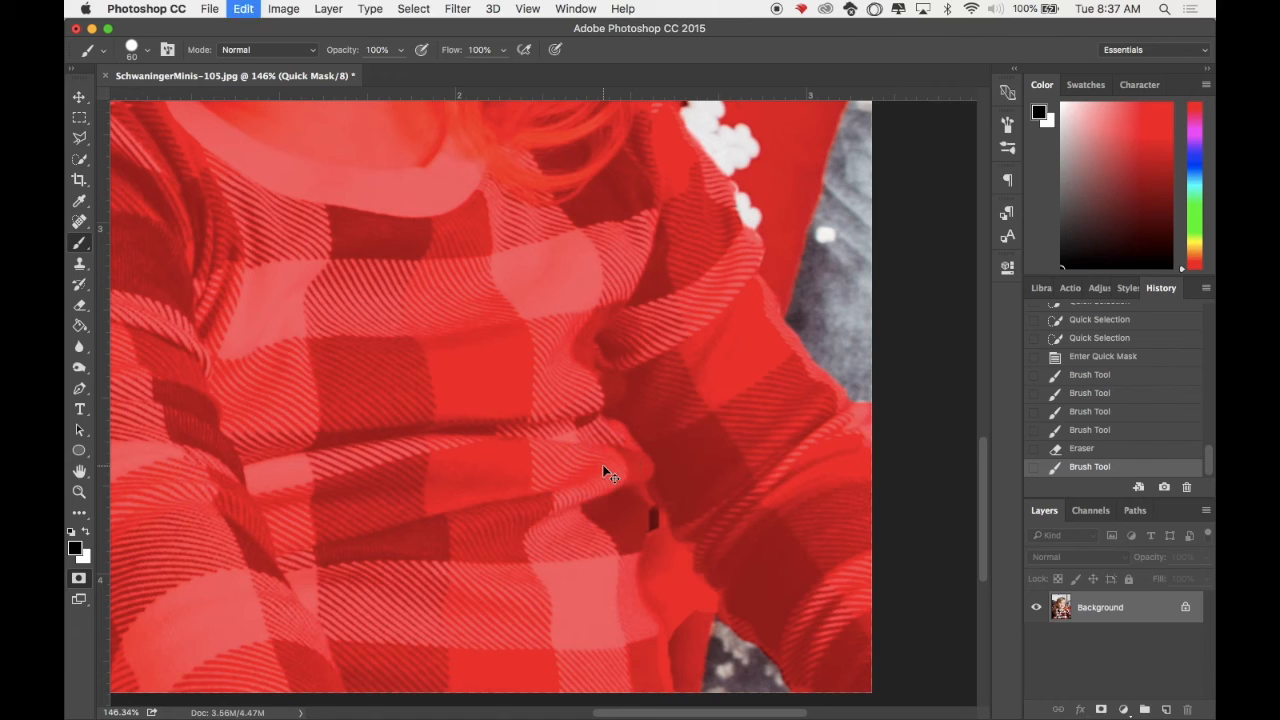
Reduce the Eraser to size 10 and erase the stray mask at the upper end of the gap between body and arm.
{"action": "scroll", "coordinate": [628, 528], "scroll_direction": "up", "scroll_amount": 6}
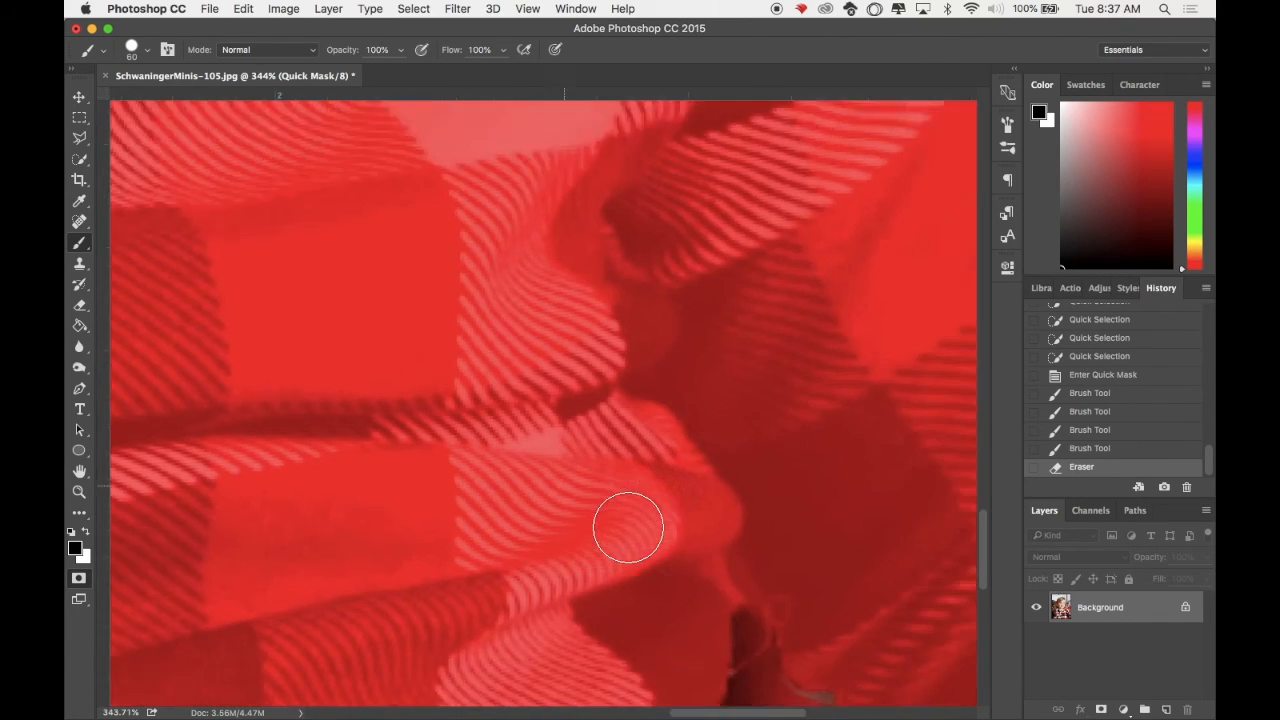
{"action": "key", "text": "bracketleft"}
{"action": "key", "text": "bracketleft"}
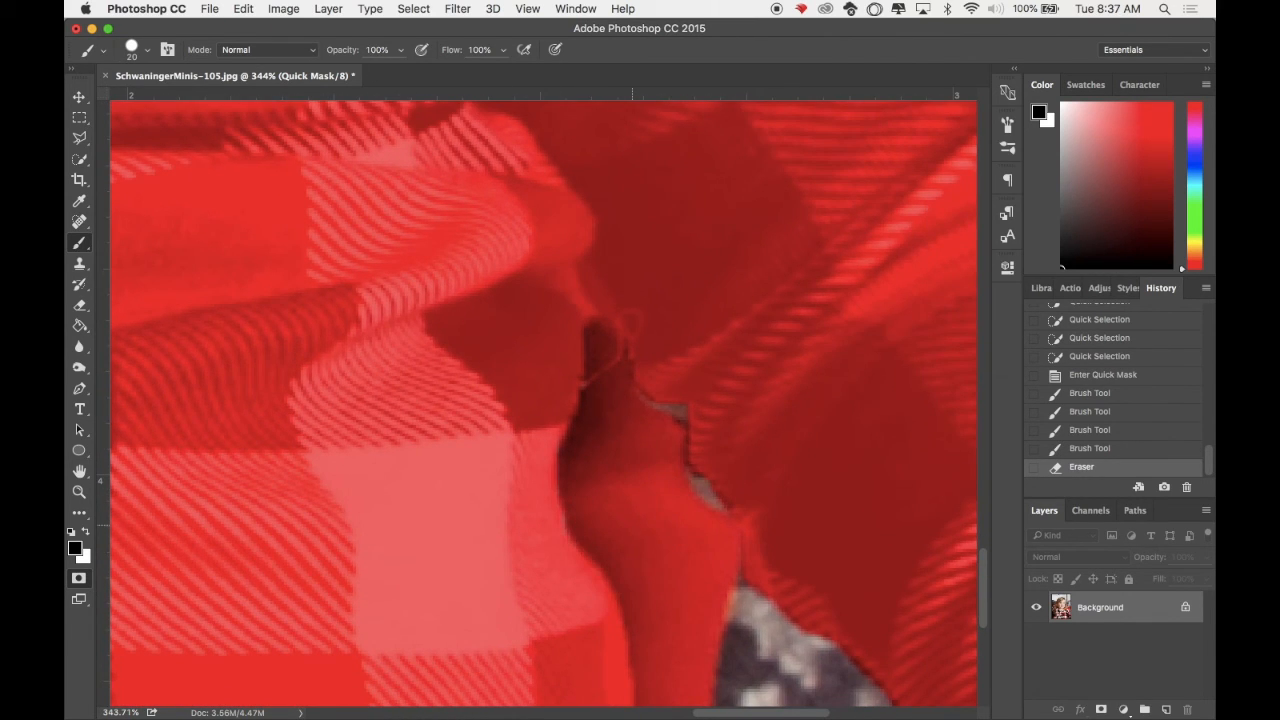
{"action": "key", "text": "e"}
{"action": "key", "text": "bracketleft"}
{"action": "key", "text": "bracketleft"}
{"action": "key", "text": "bracketleft"}
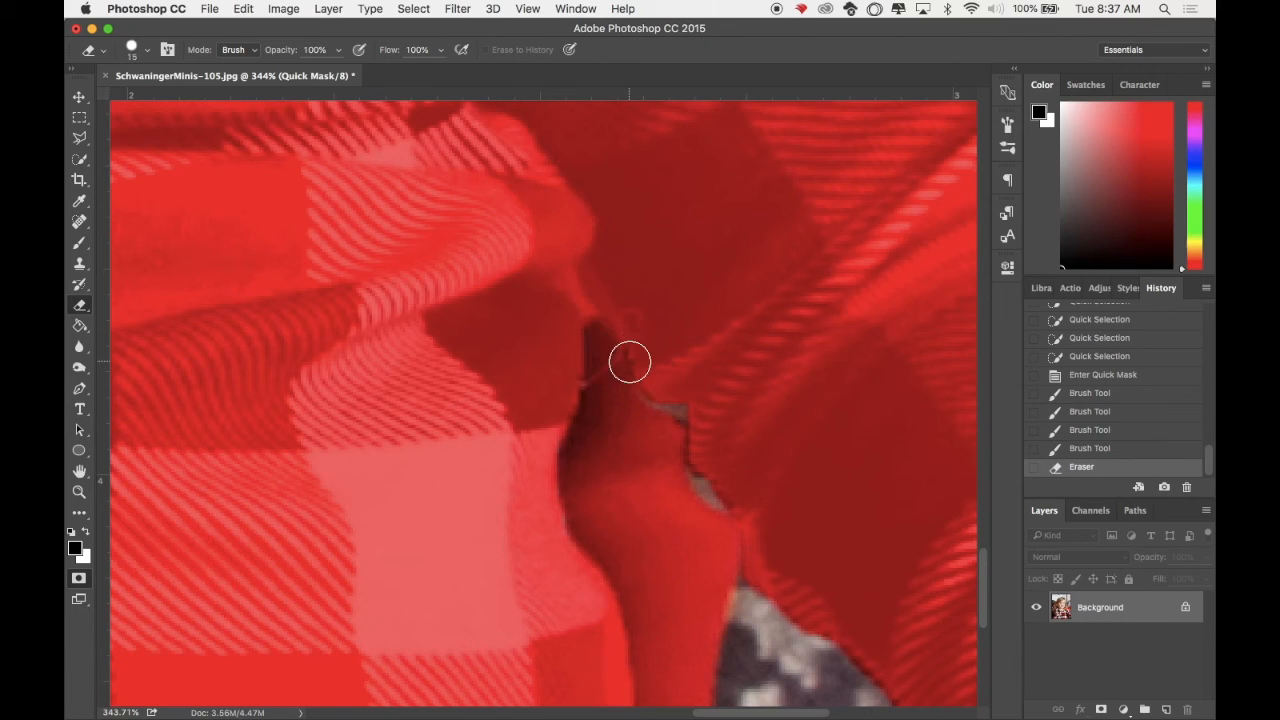
{"action": "left_click_drag", "start_coordinate": [611, 358], "coordinate": [615, 397]}
Paint the missed spots near the hair at the shoulder and along the crown of the head into the mask with the size 20 brush.
{"action": "scroll", "coordinate": [615, 397], "scroll_direction": "down", "scroll_amount": 6}
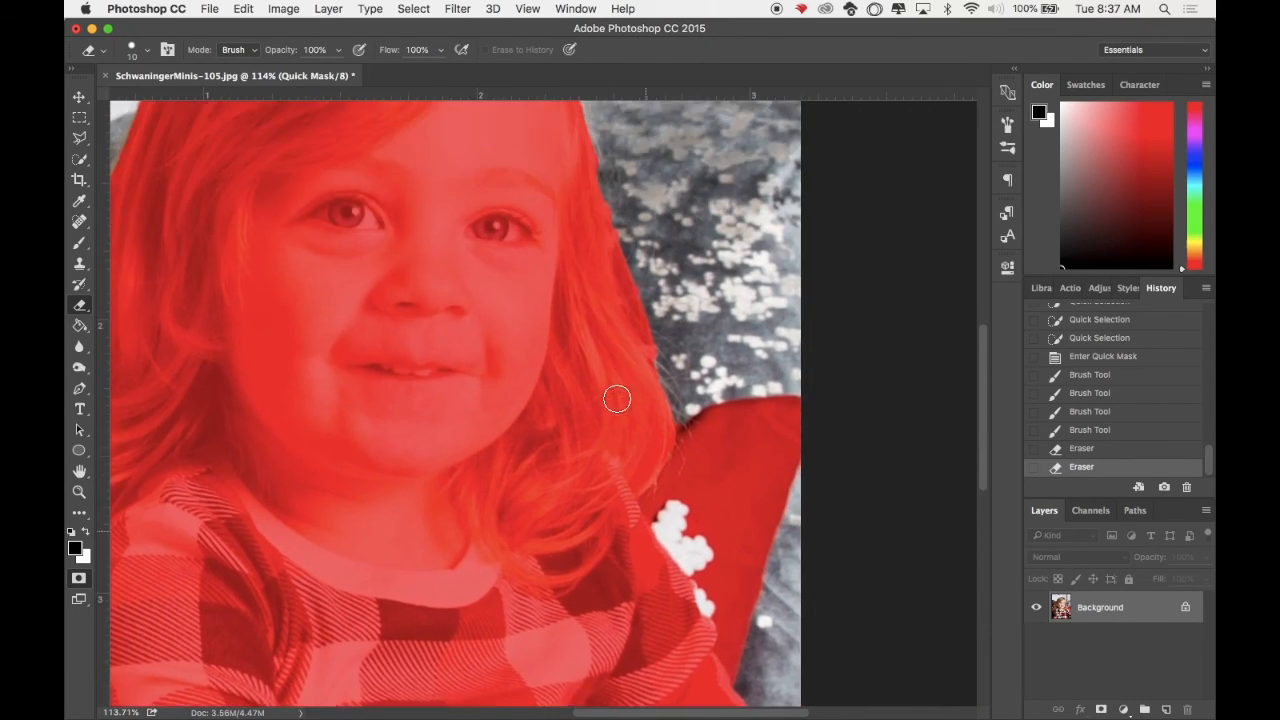
{"action": "scroll", "coordinate": [617, 399], "scroll_direction": "up", "scroll_amount": 4}
{"action": "key", "text": "b"}
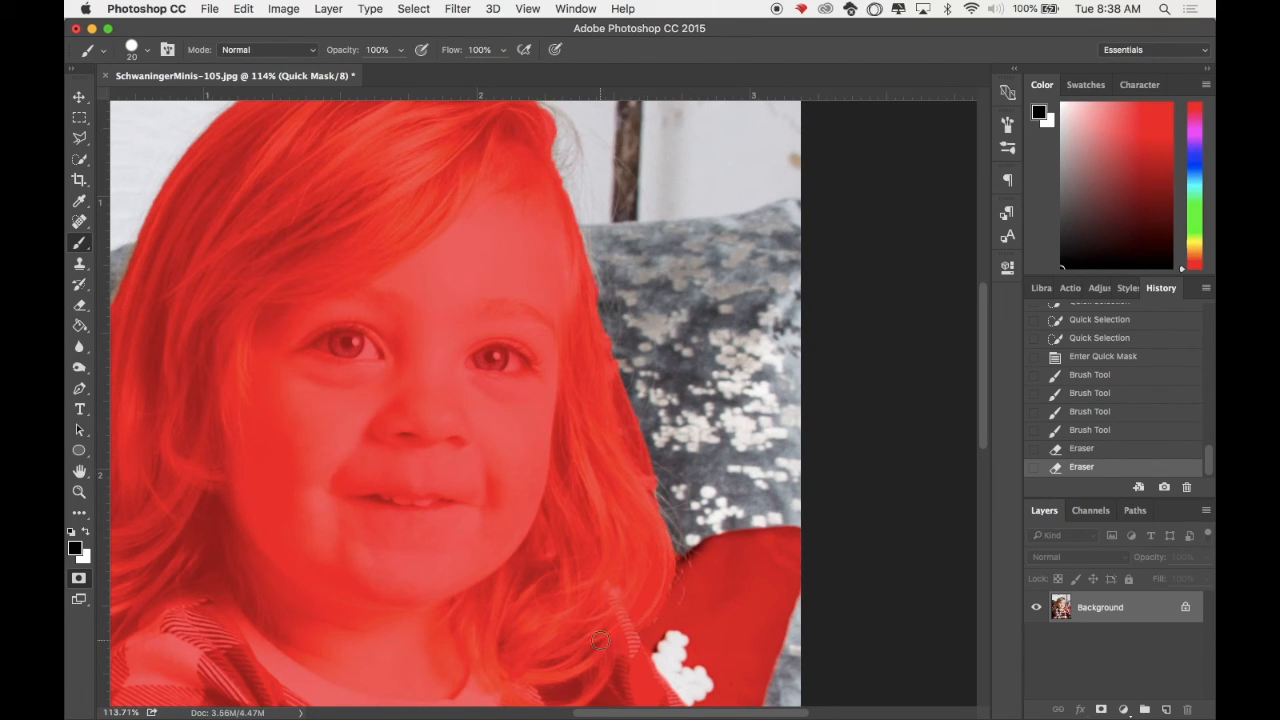
{"action": "left_click_drag", "start_coordinate": [600, 640], "coordinate": [597, 635]}
{"action": "scroll", "coordinate": [546, 562], "scroll_direction": "up", "scroll_amount": 5}
{"action": "scroll", "coordinate": [546, 562], "scroll_direction": "left", "scroll_amount": 3}
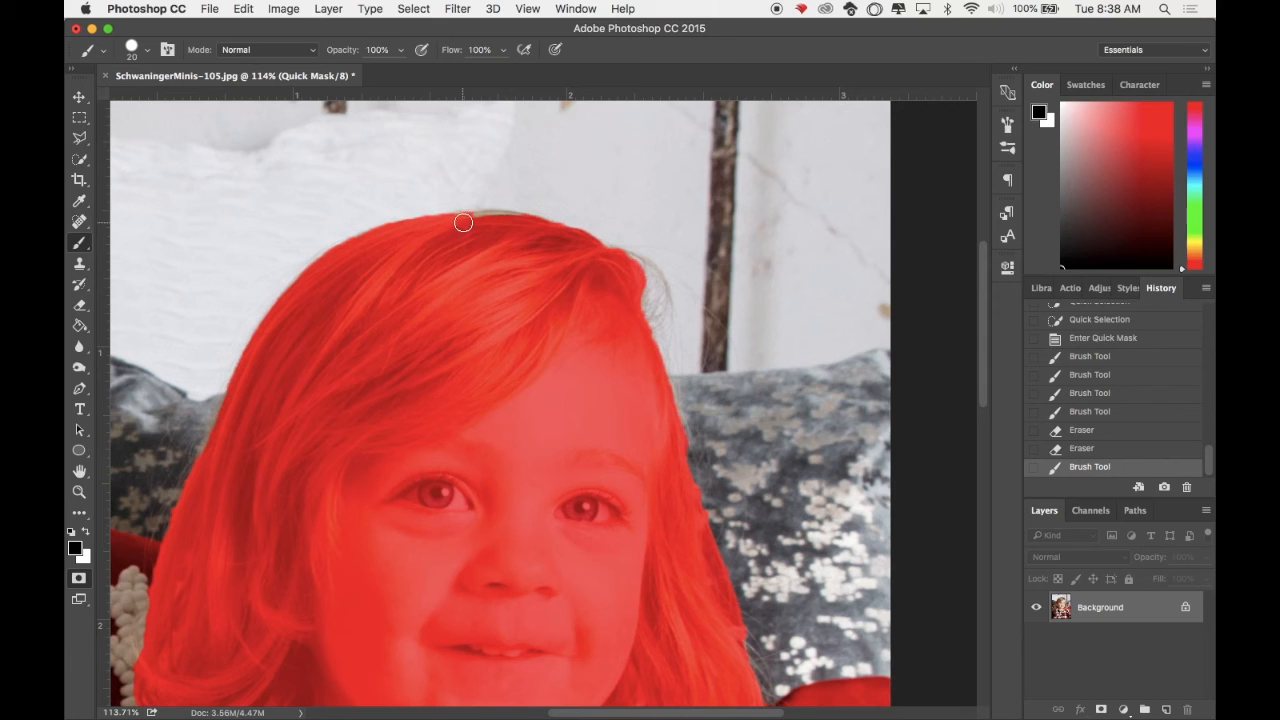
{"action": "left_click_drag", "start_coordinate": [530, 228], "coordinate": [558, 244]}
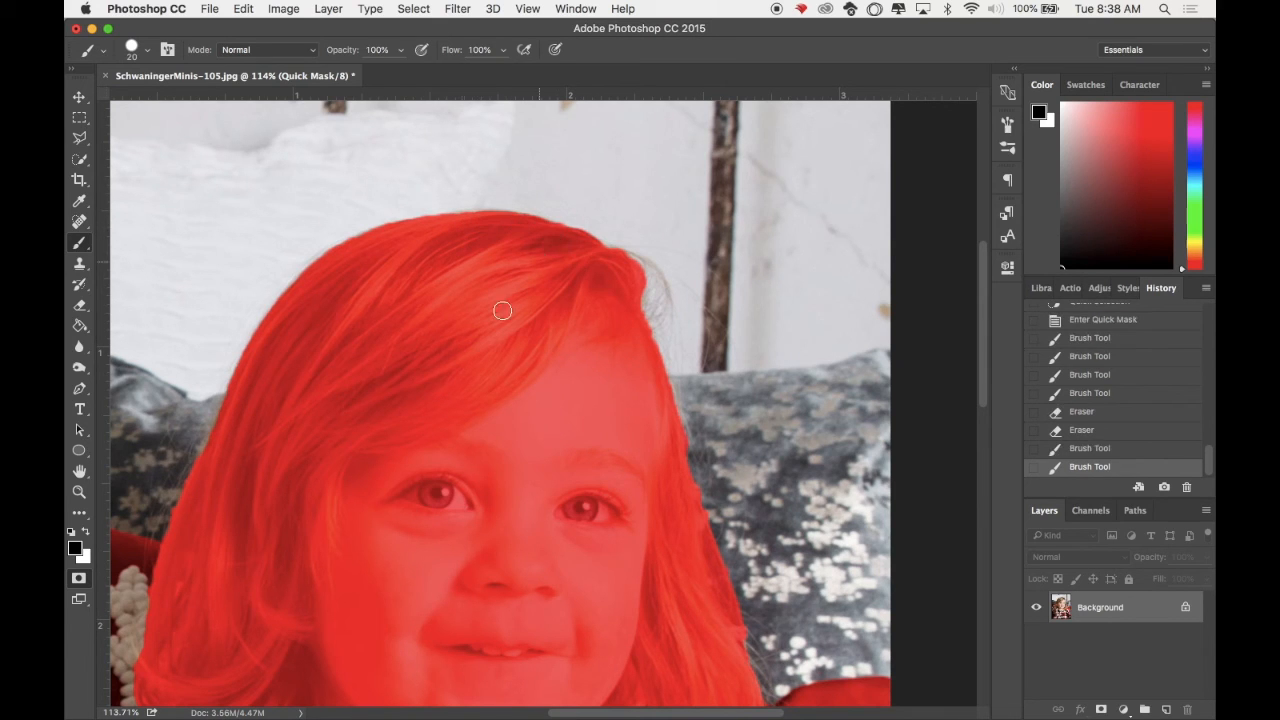
Exit Quick Mask mode to turn the painted mask back into a selection, with the Quick Selection tool active.
{"action": "scroll", "coordinate": [447, 370], "scroll_direction": "down", "scroll_amount": 6}
{"action": "scroll", "coordinate": [447, 370], "scroll_direction": "down", "scroll_amount": 5}
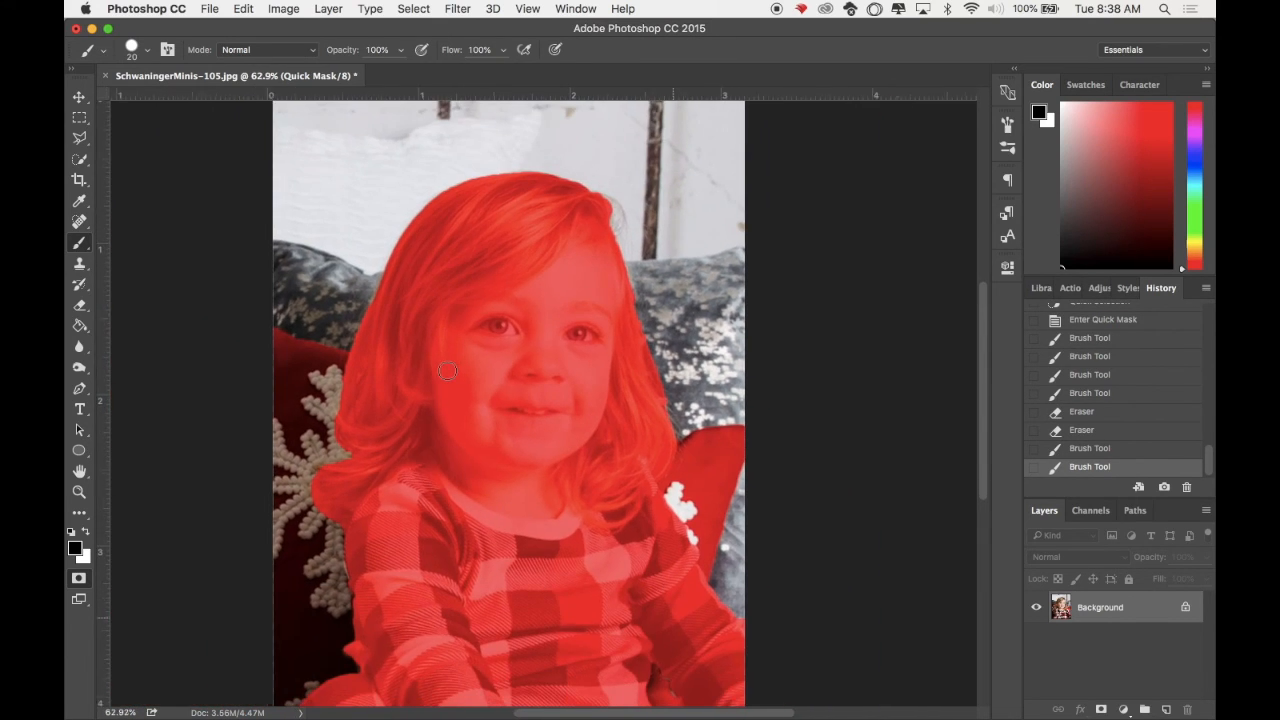
{"action": "key", "text": "w"}
{"action": "key", "text": "q"}
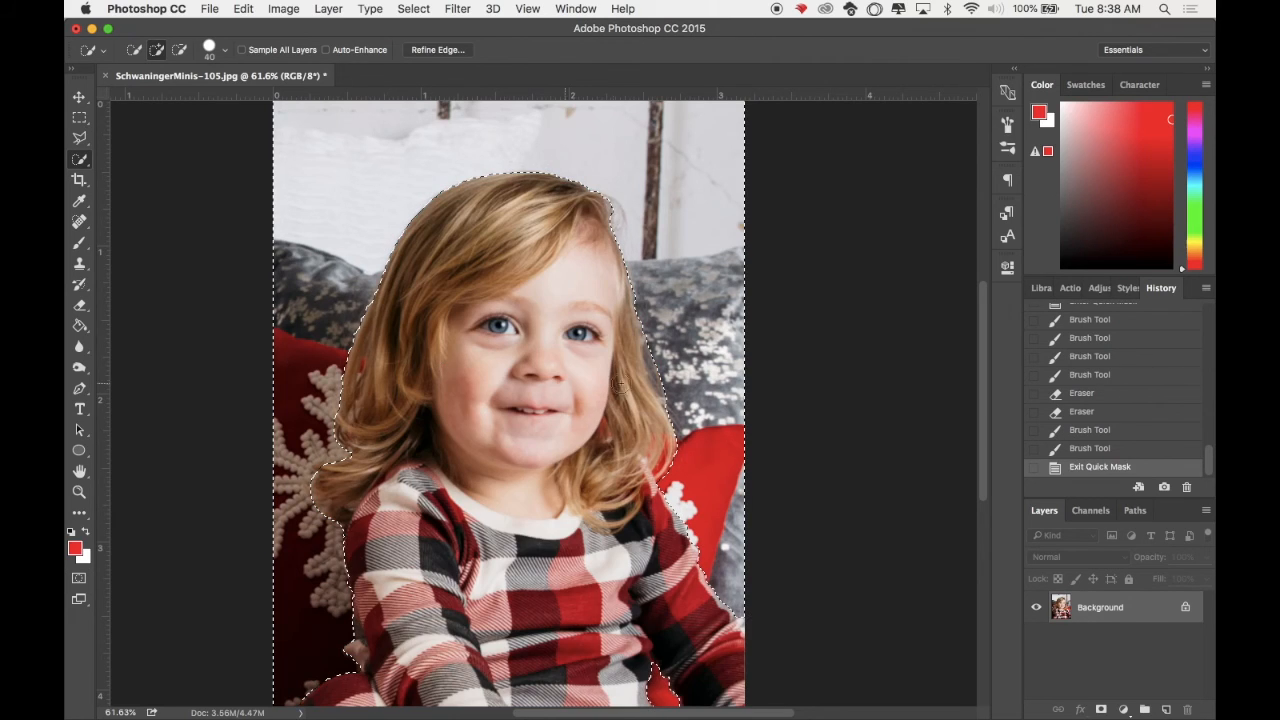
{"action": "scroll", "coordinate": [499, 279], "scroll_direction": "up", "scroll_amount": 1}
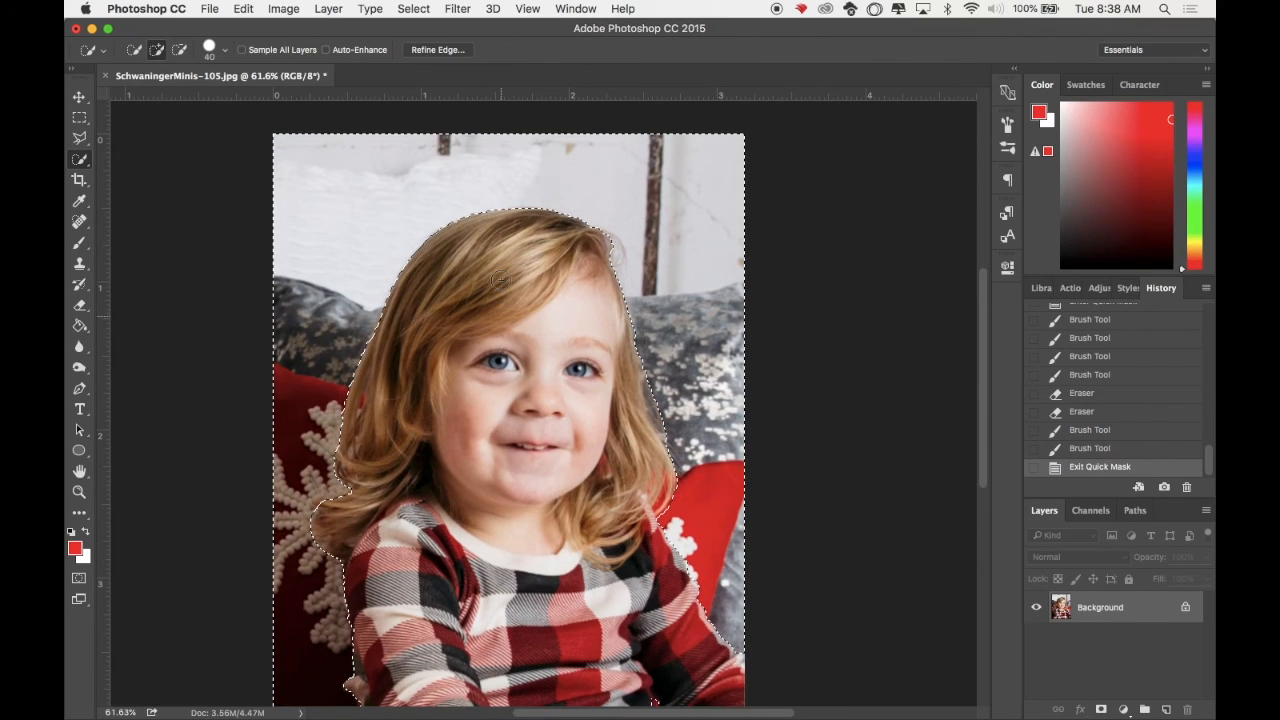
Refine the selection's edge in Refine Edge with Smooth 88 and Contrast 47%, output to Selection.
{"action": "left_click", "coordinate": [448, 51]}
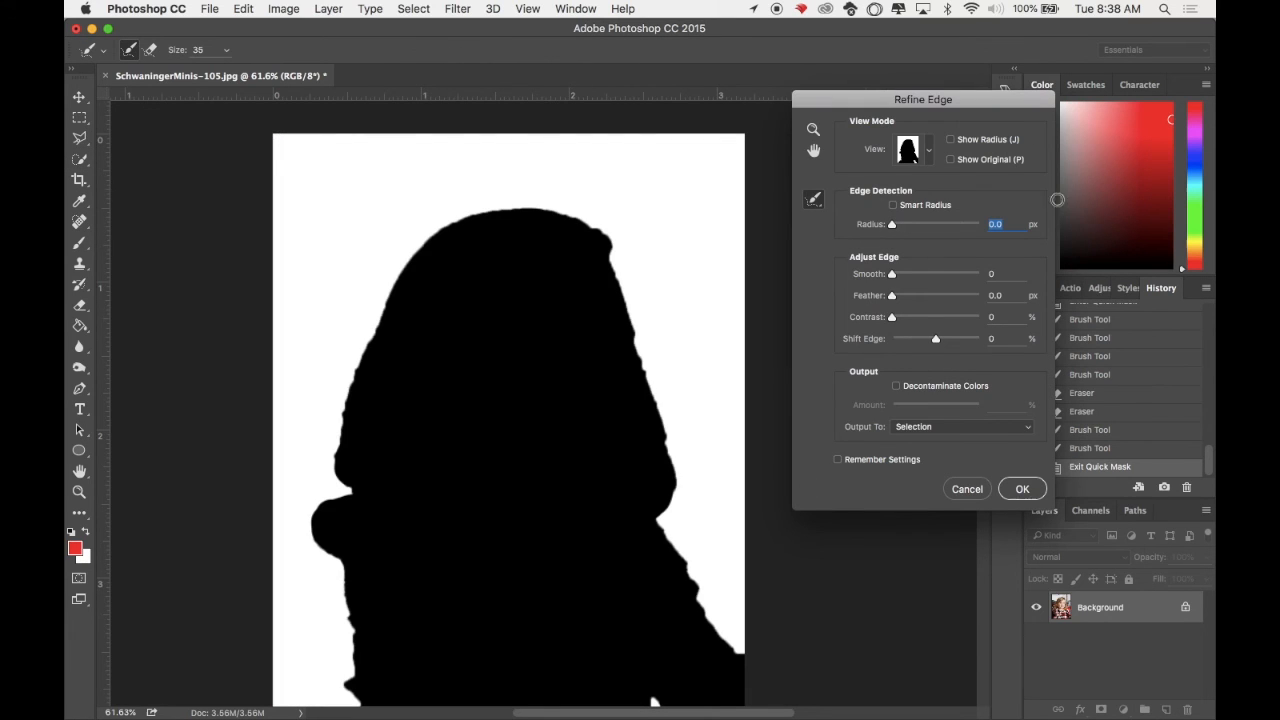
{"action": "left_click", "coordinate": [930, 151]}
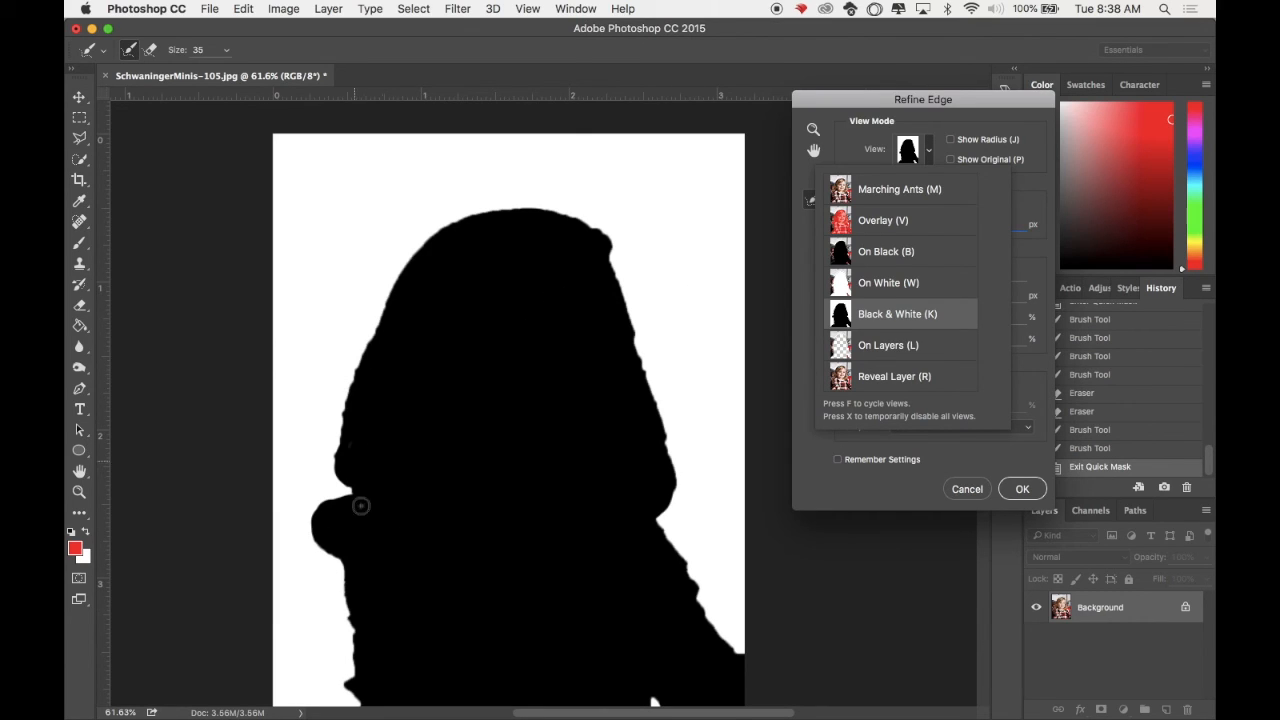
{"action": "left_click", "coordinate": [998, 454]}
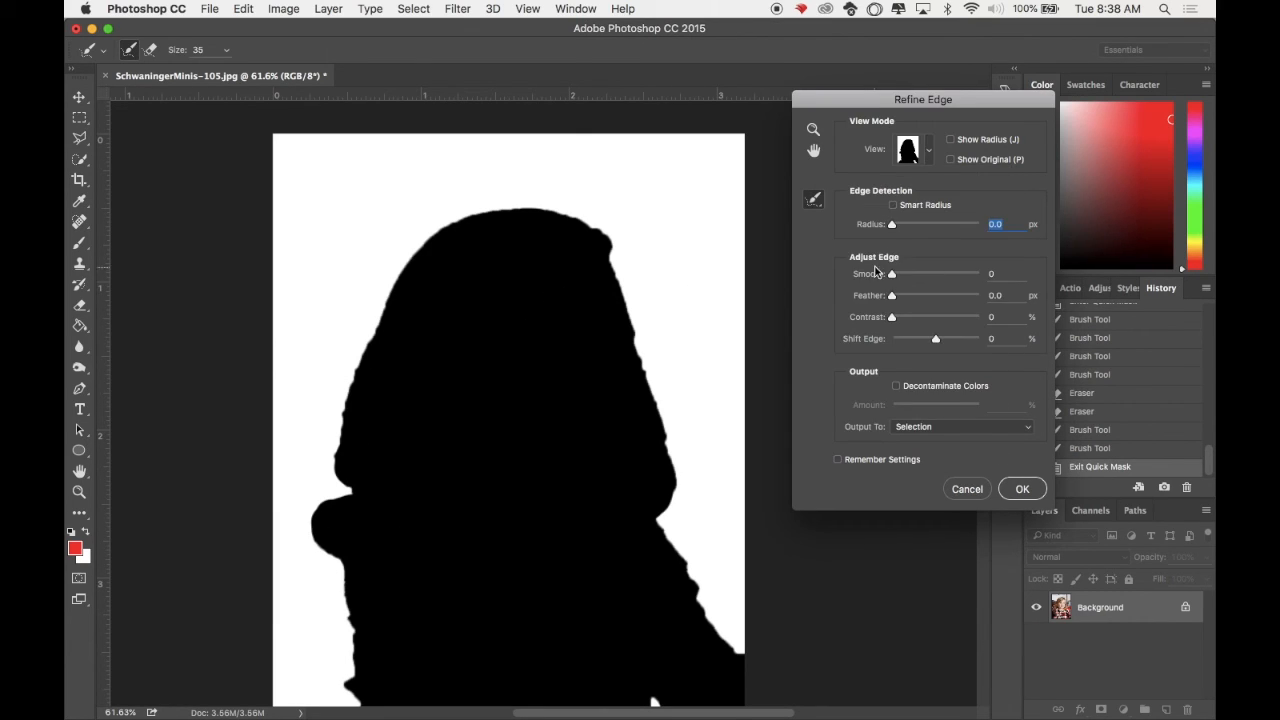
{"action": "left_click_drag", "start_coordinate": [906, 275], "coordinate": [944, 277]}
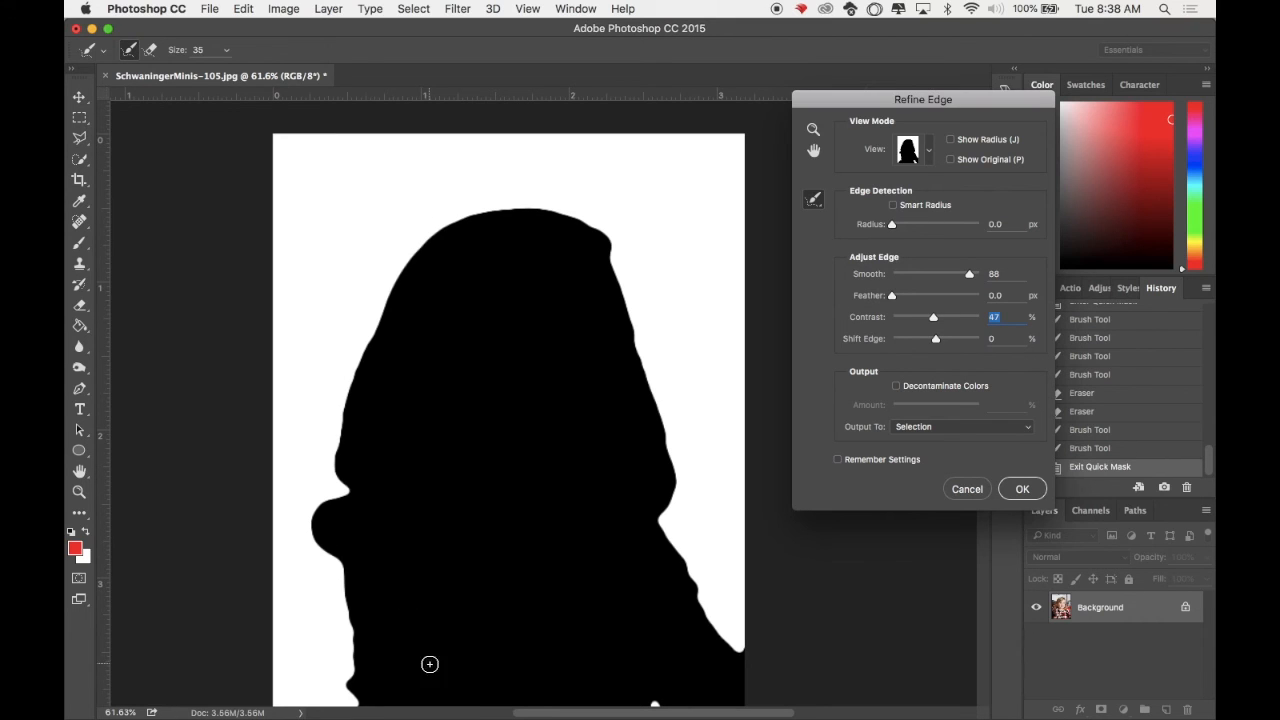
{"action": "left_click", "coordinate": [1026, 489]}
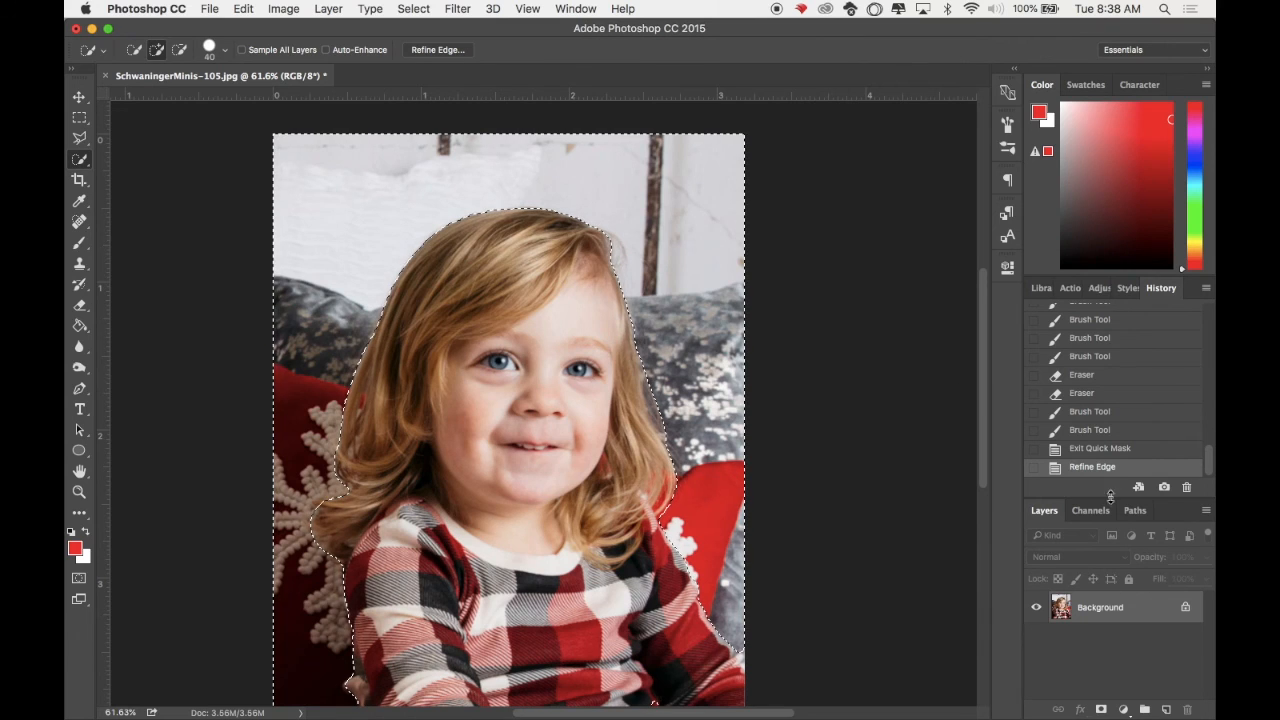
Try to replace the selected background by filling it on the locked Background layer, and undo the fill.
{"action": "key", "text": "super+0"}
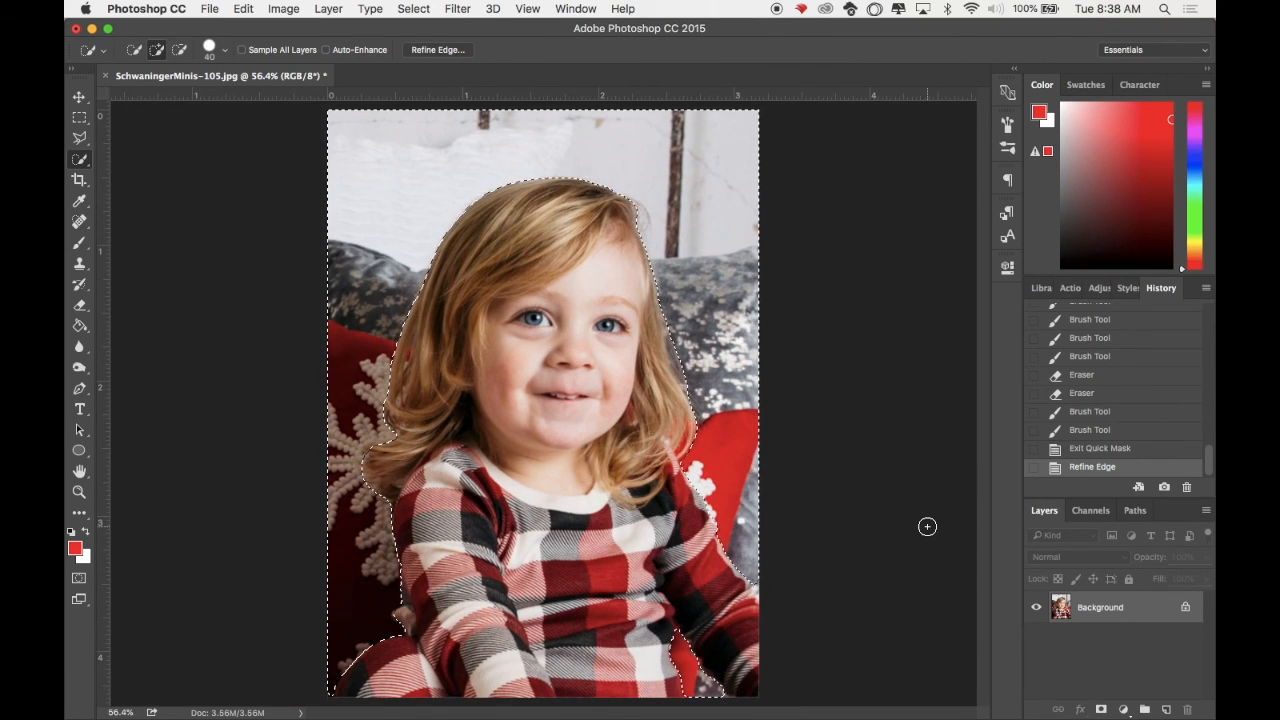
{"action": "key", "text": "shift+BackSpace"}
{"action": "key", "text": "Return"}
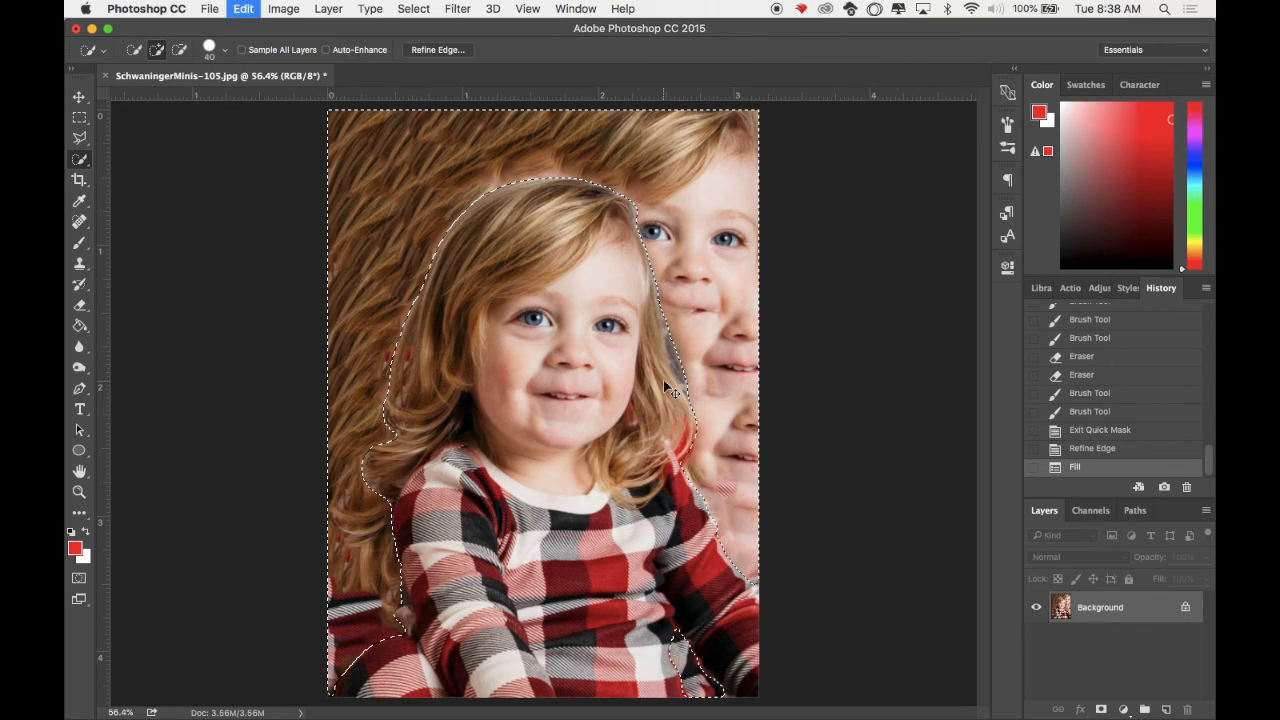
{"action": "key", "text": "super+z"}
Unlock the Background layer, delete the selected background around the girl, and deselect.
{"action": "left_click", "coordinate": [1185, 607]}
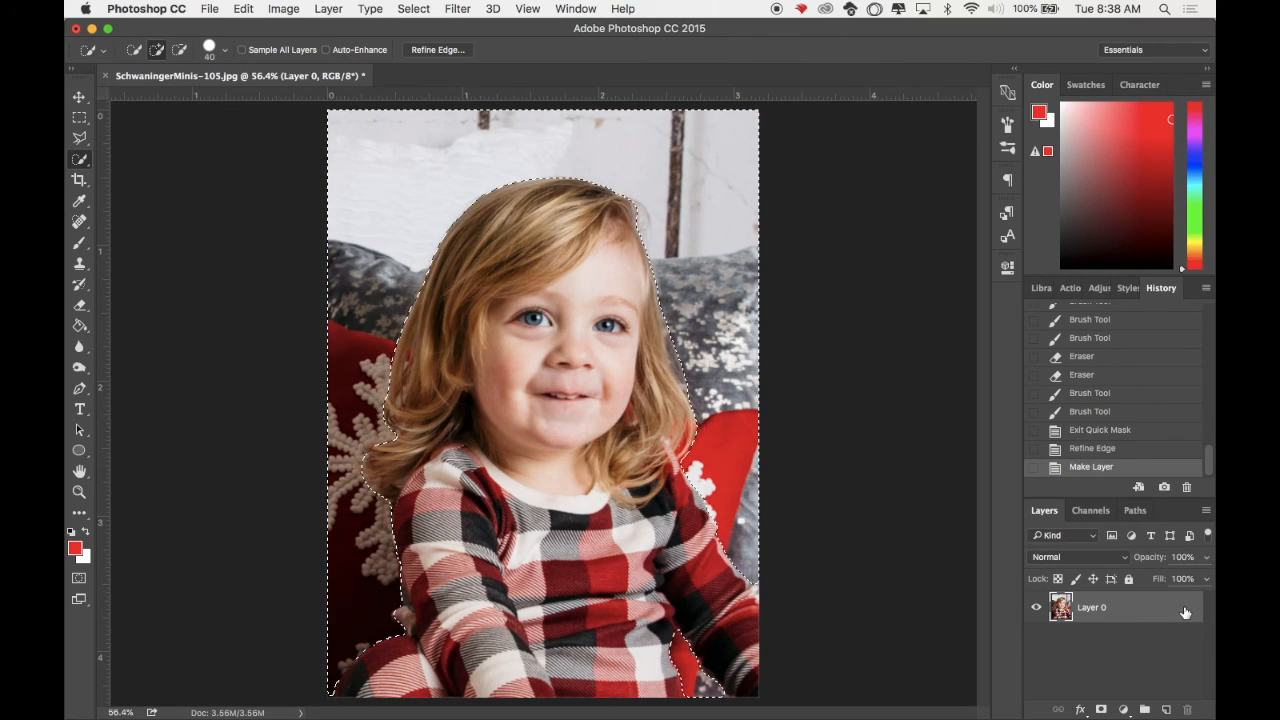
{"action": "key", "text": "Delete"}
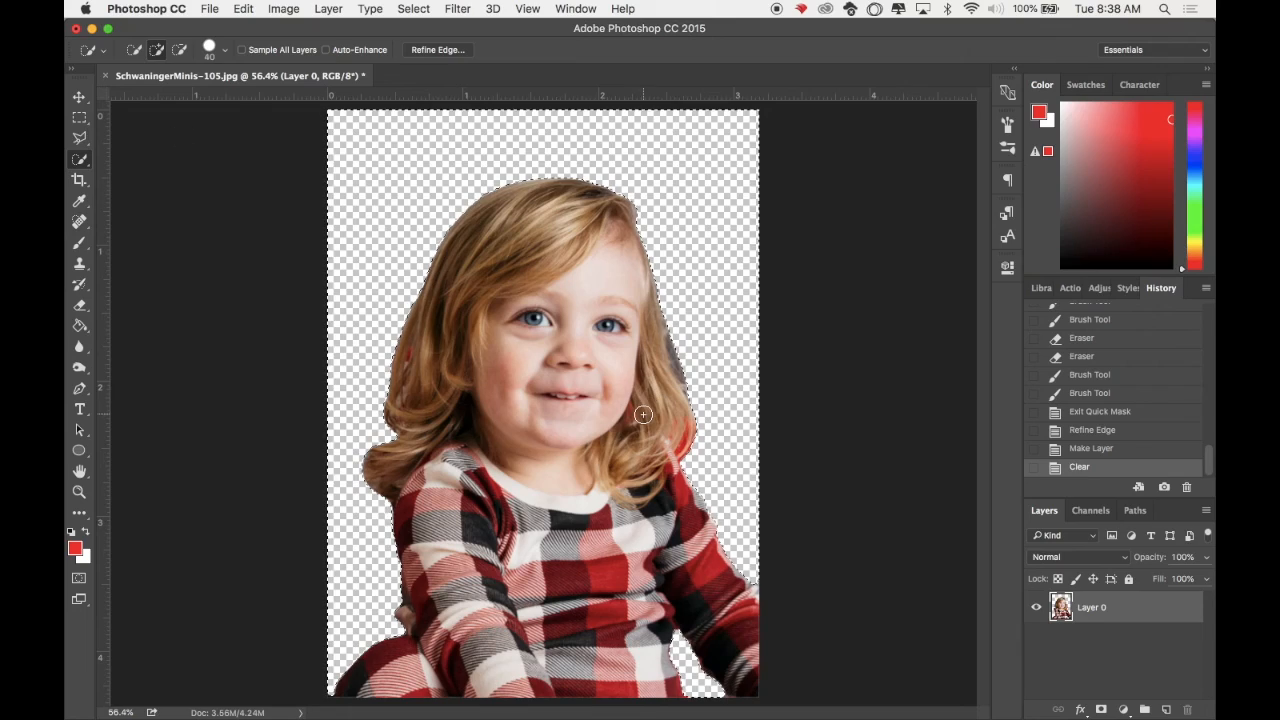
{"action": "scroll", "coordinate": [643, 414], "scroll_direction": "up", "scroll_amount": 3}
{"action": "scroll", "coordinate": [643, 414], "scroll_direction": "down", "scroll_amount": 5}
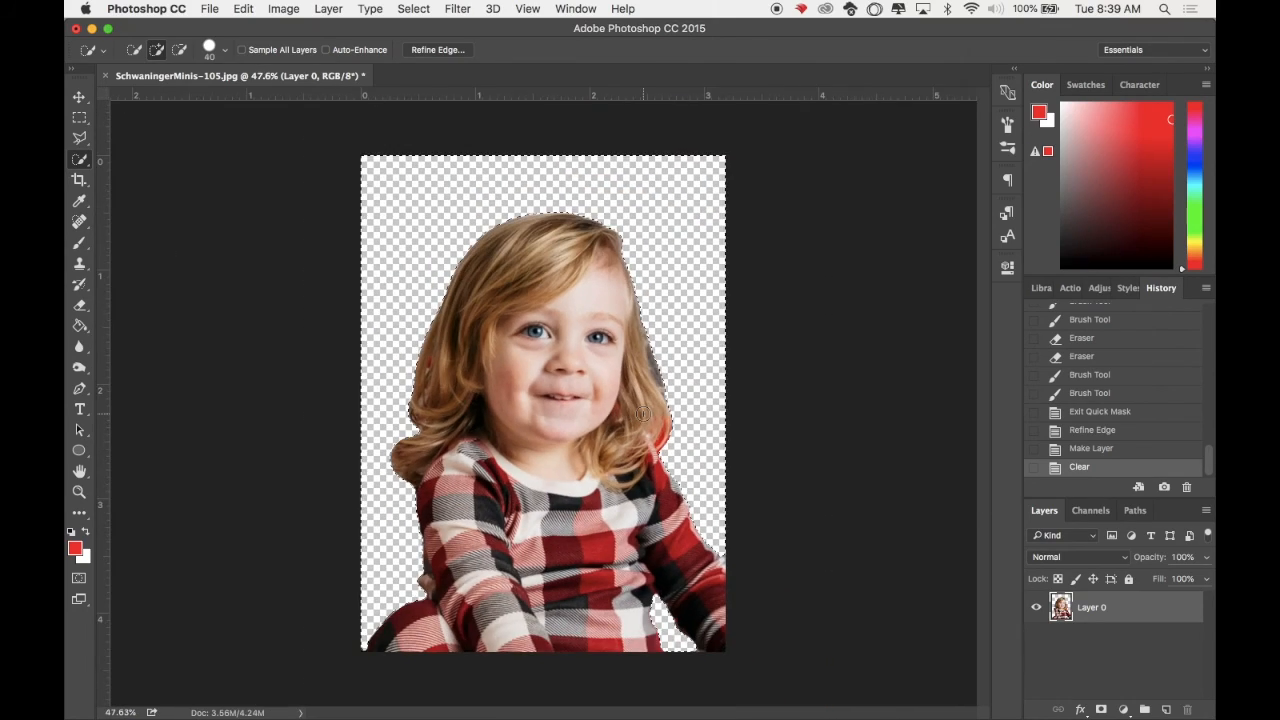
{"action": "key", "text": "super+d"}
{"action": "scroll", "coordinate": [642, 412], "scroll_direction": "up", "scroll_amount": 3}
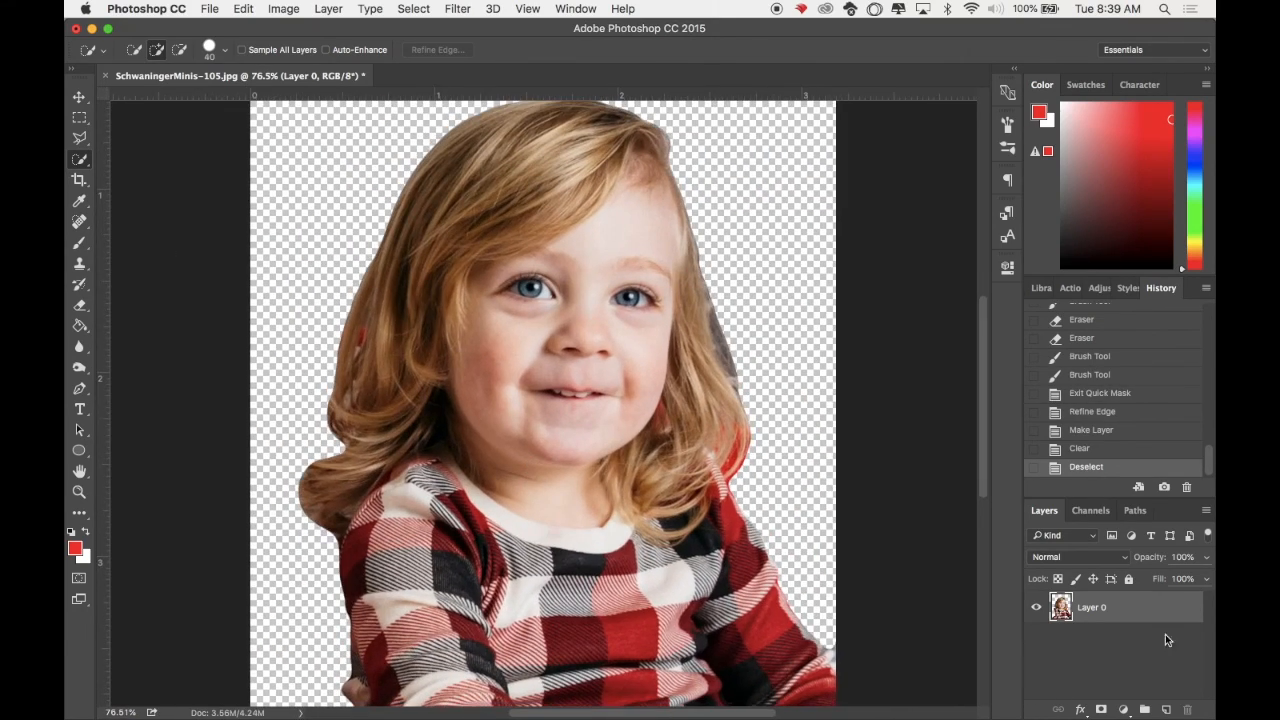
Duplicate the girl's cut-out layer, Layer 0, keeping the default name.
{"action": "right_click", "coordinate": [1146, 611]}
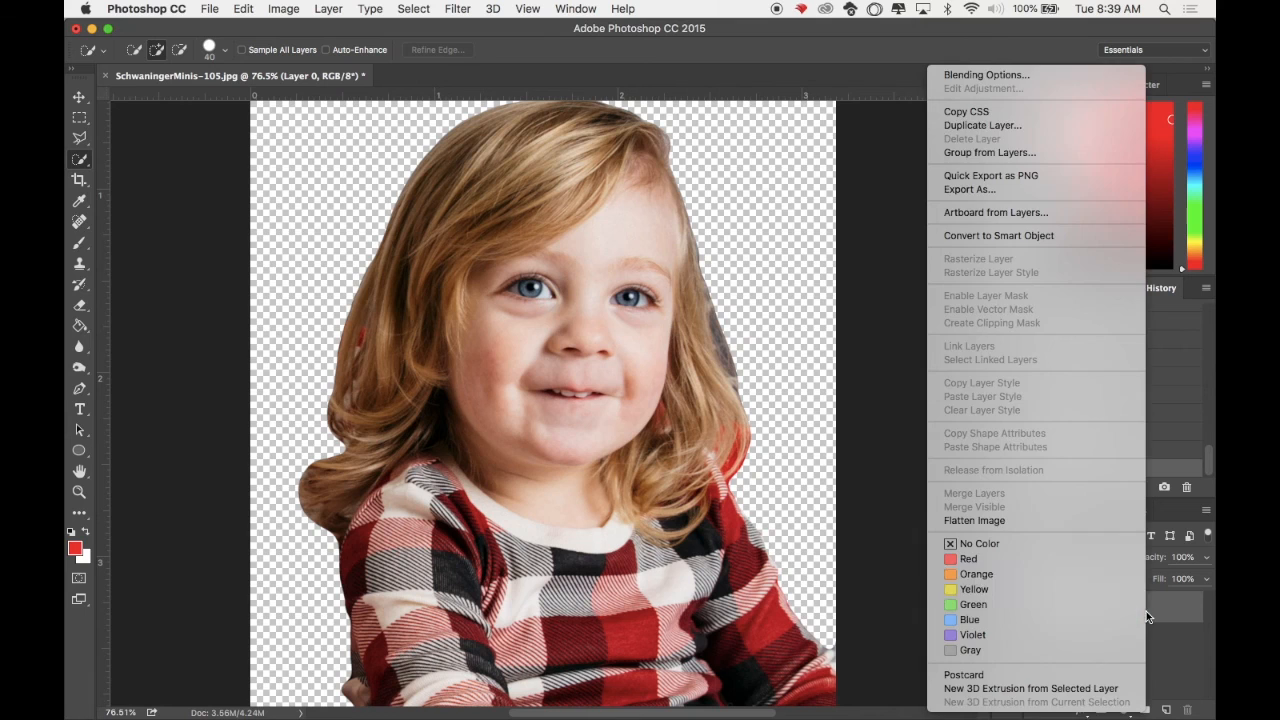
{"action": "left_click", "coordinate": [1004, 123]}
{"action": "key", "text": "Return"}
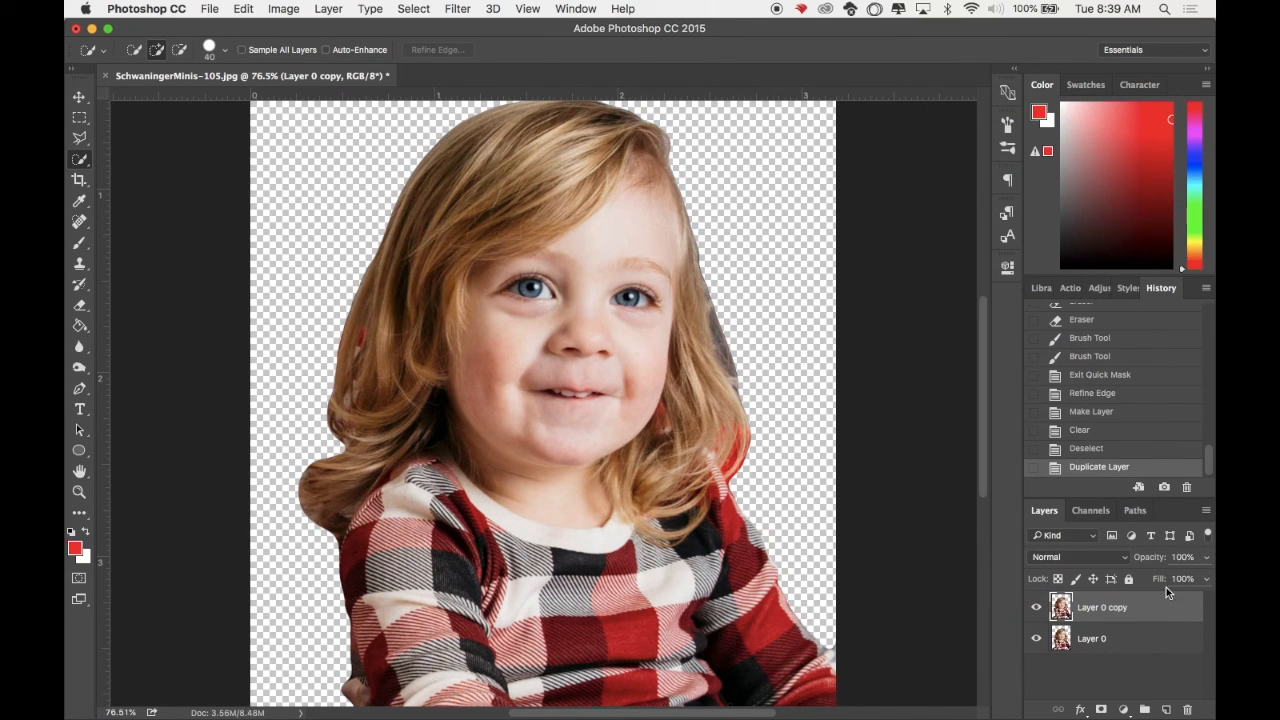
{"action": "right_click", "coordinate": [1168, 607]}
{"action": "left_click", "coordinate": [1100, 557]}
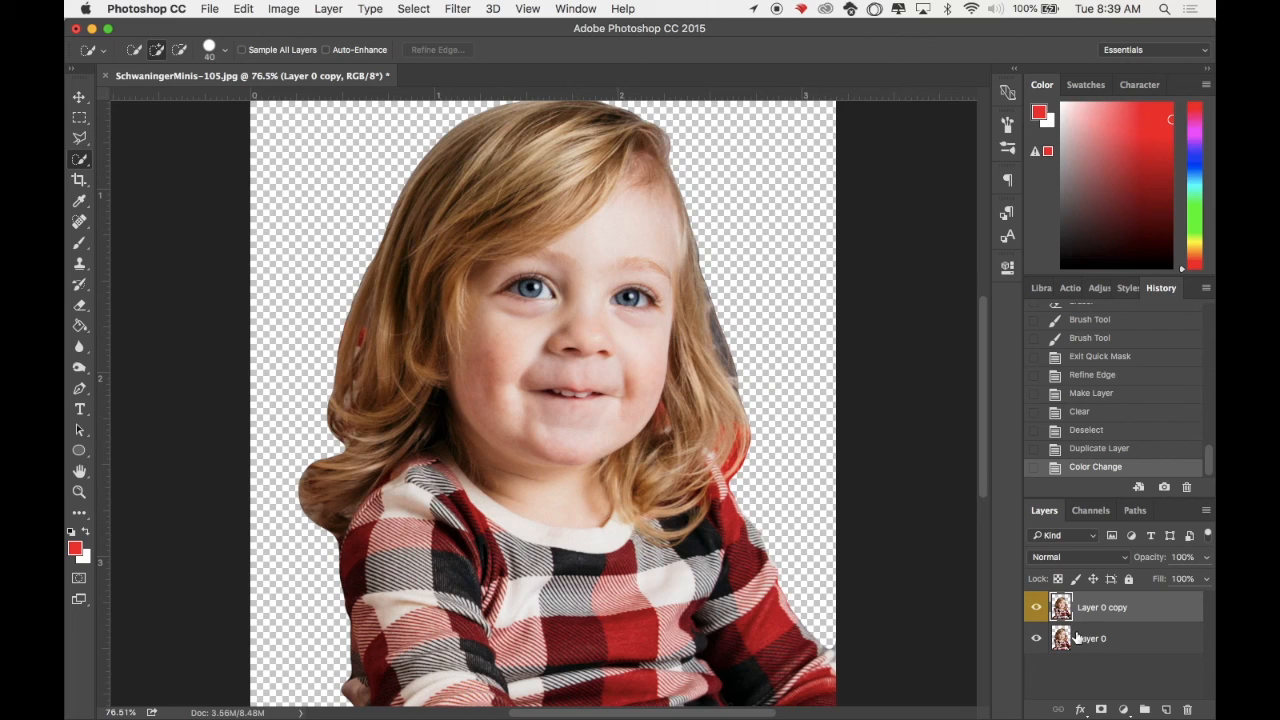
{"action": "key", "text": "ctrl+z"}
Duplicate Layer 0 copy to make a second copy of the cut-out, keeping the default name.
{"action": "right_click", "coordinate": [1158, 608]}
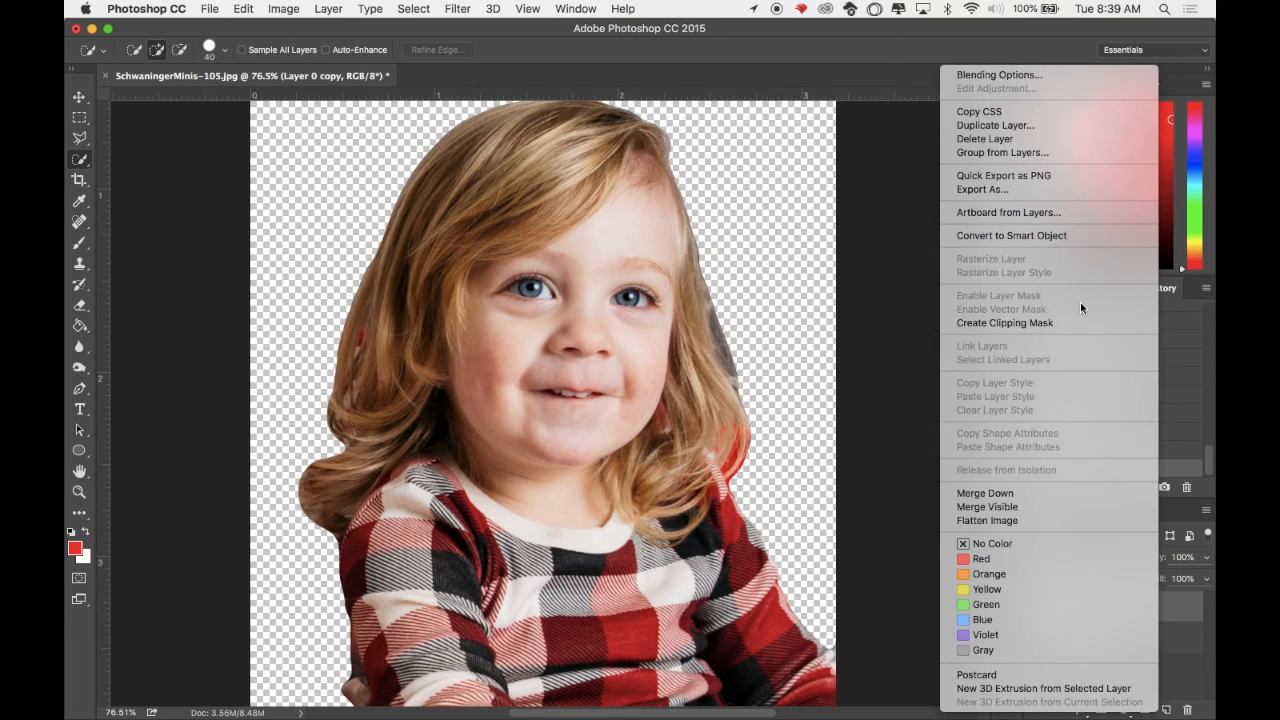
{"action": "left_click", "coordinate": [1015, 125]}
{"action": "key", "text": "Return"}
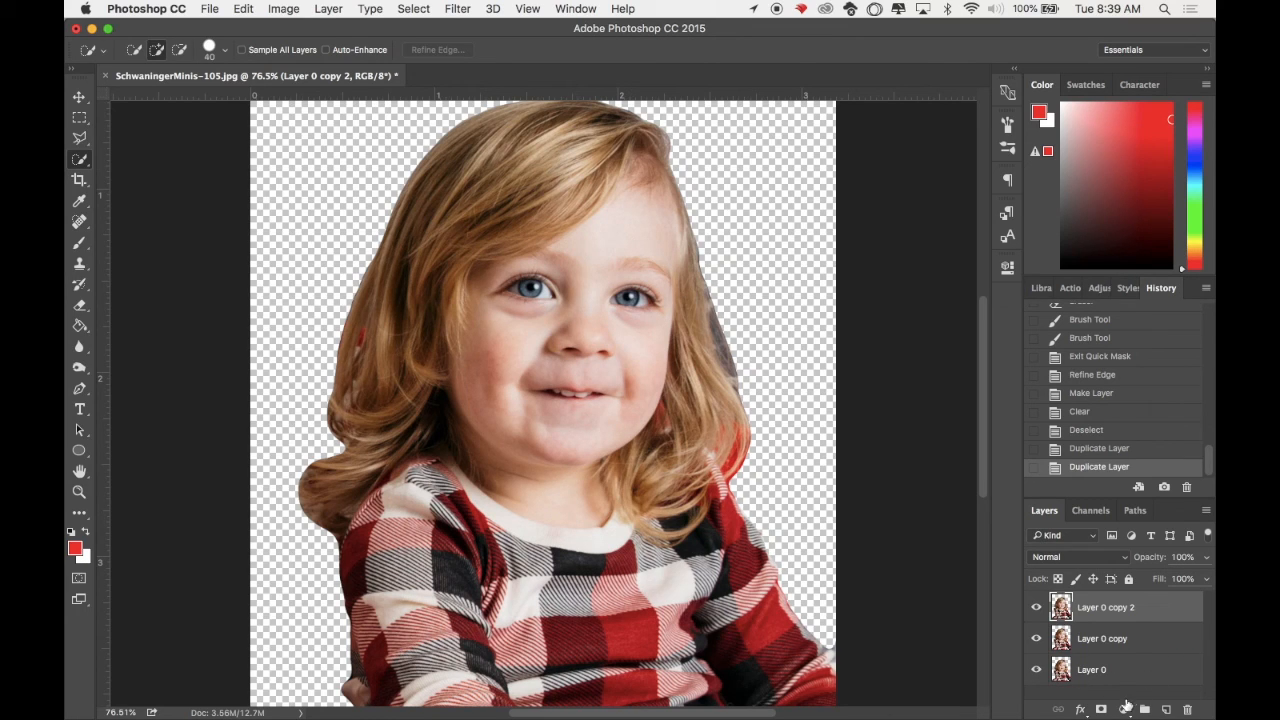
Add a new empty layer directly above Layer 0 and enlarge the layer list to show all four layers.
{"action": "left_click", "coordinate": [1128, 671]}
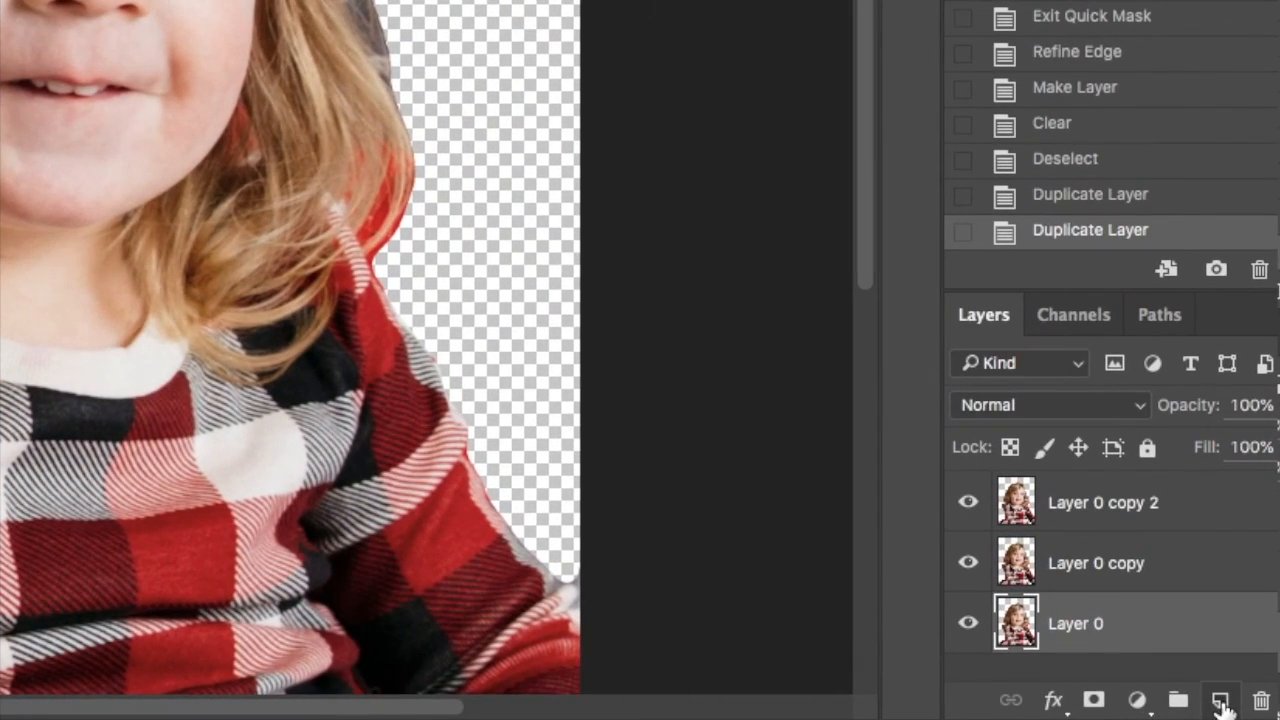
{"action": "left_click", "coordinate": [1222, 703]}
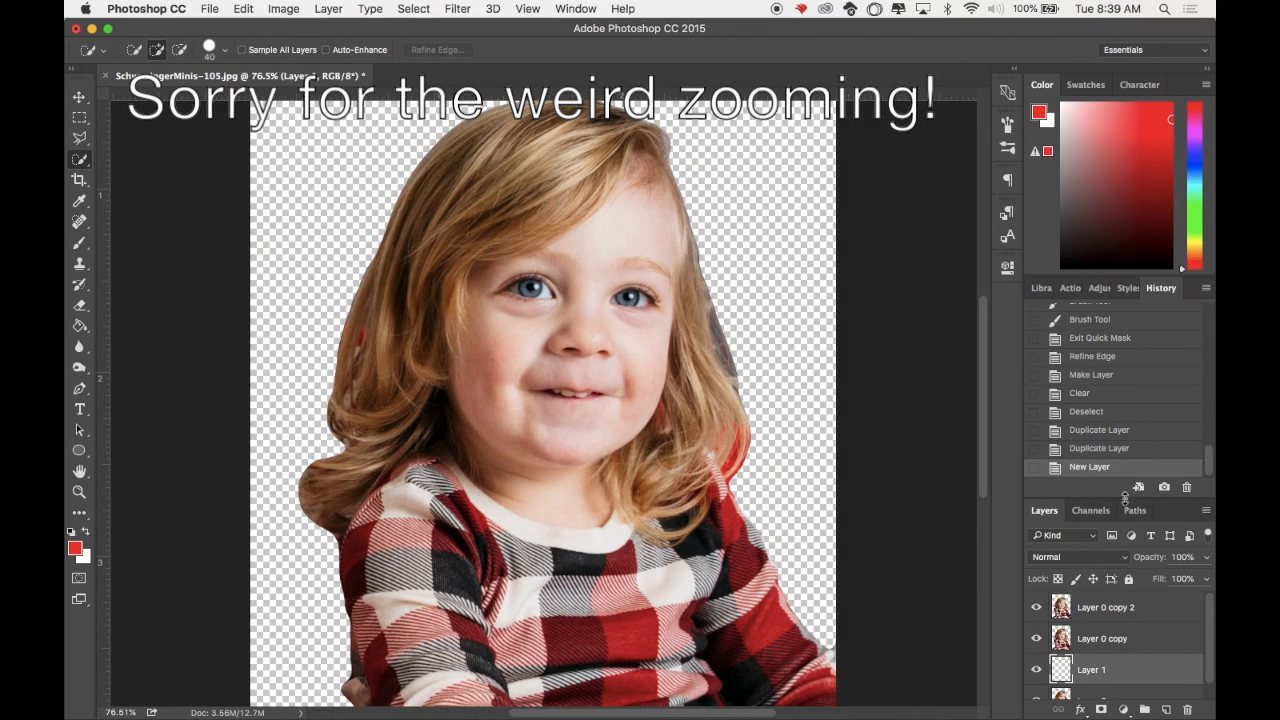
{"action": "left_click_drag", "start_coordinate": [1125, 497], "coordinate": [1127, 449]}
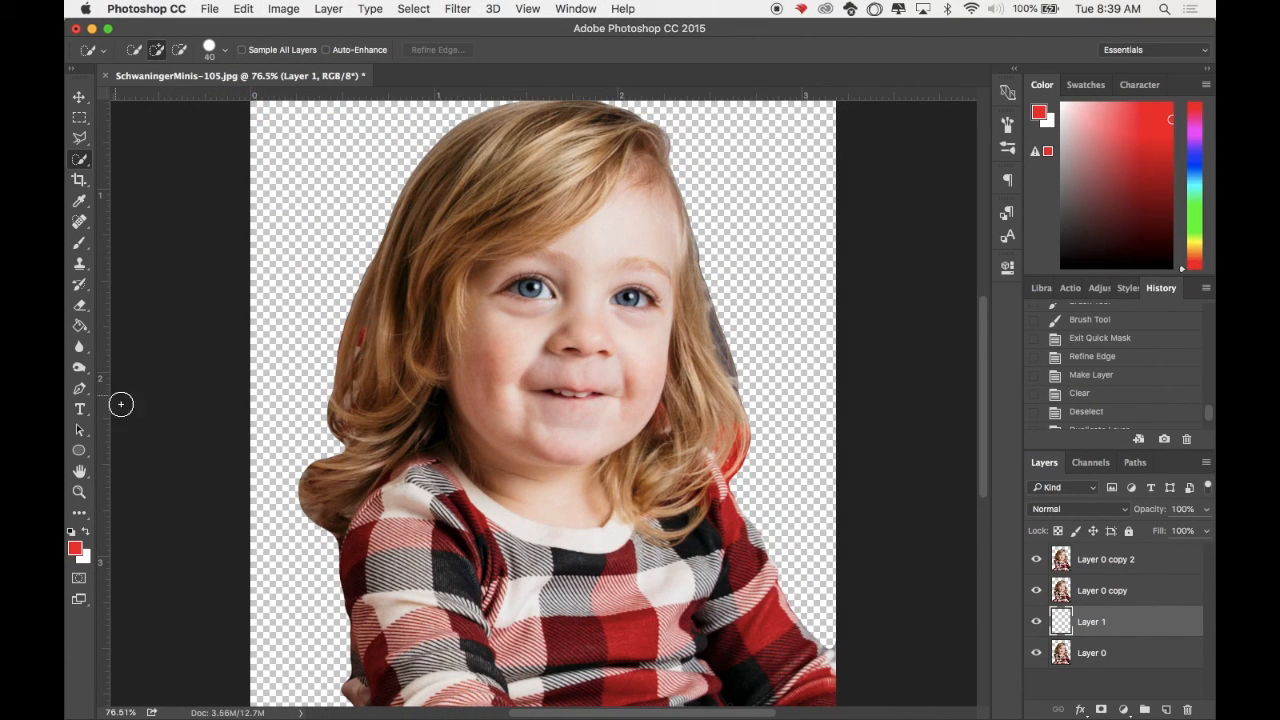
Set the foreground colour to dark grey and fill the empty Layer 1 with it using the Paint Bucket.
{"action": "left_click_drag", "start_coordinate": [1052, 182], "coordinate": [1050, 203]}
{"action": "left_click", "coordinate": [80, 325]}
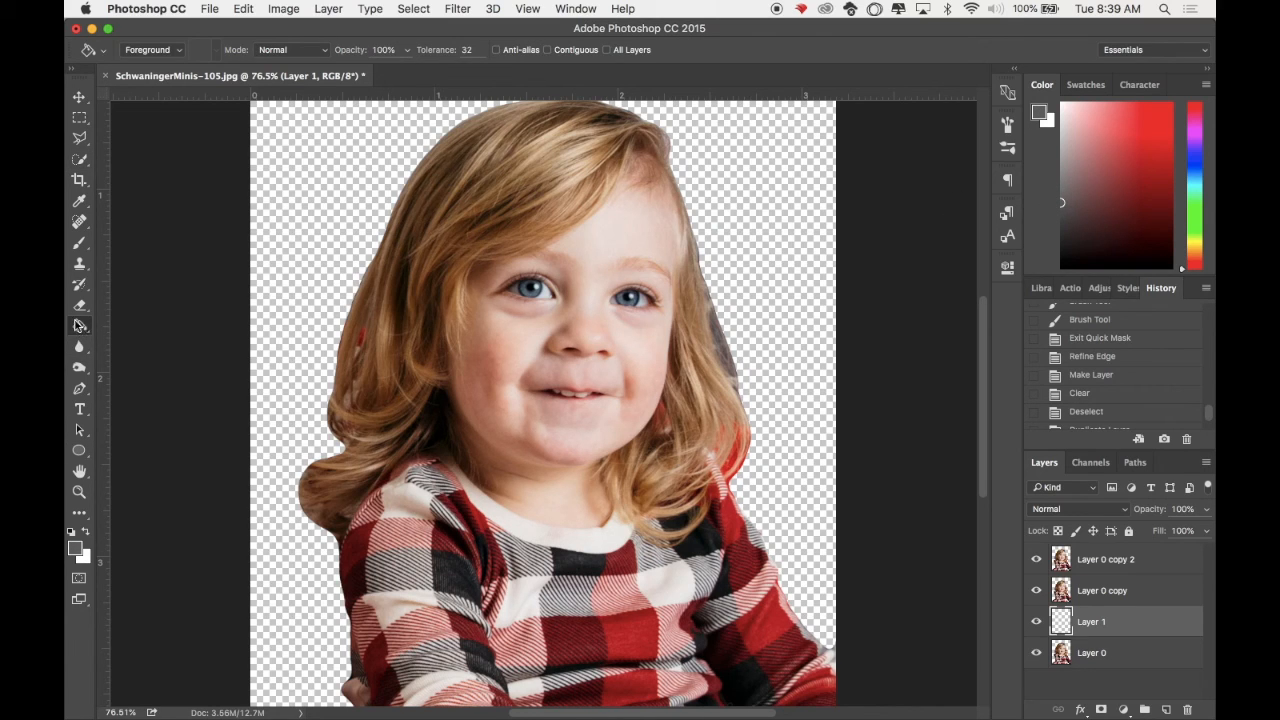
{"action": "left_click", "coordinate": [281, 329]}
{"action": "scroll", "coordinate": [441, 336], "scroll_direction": "down", "scroll_amount": 3}
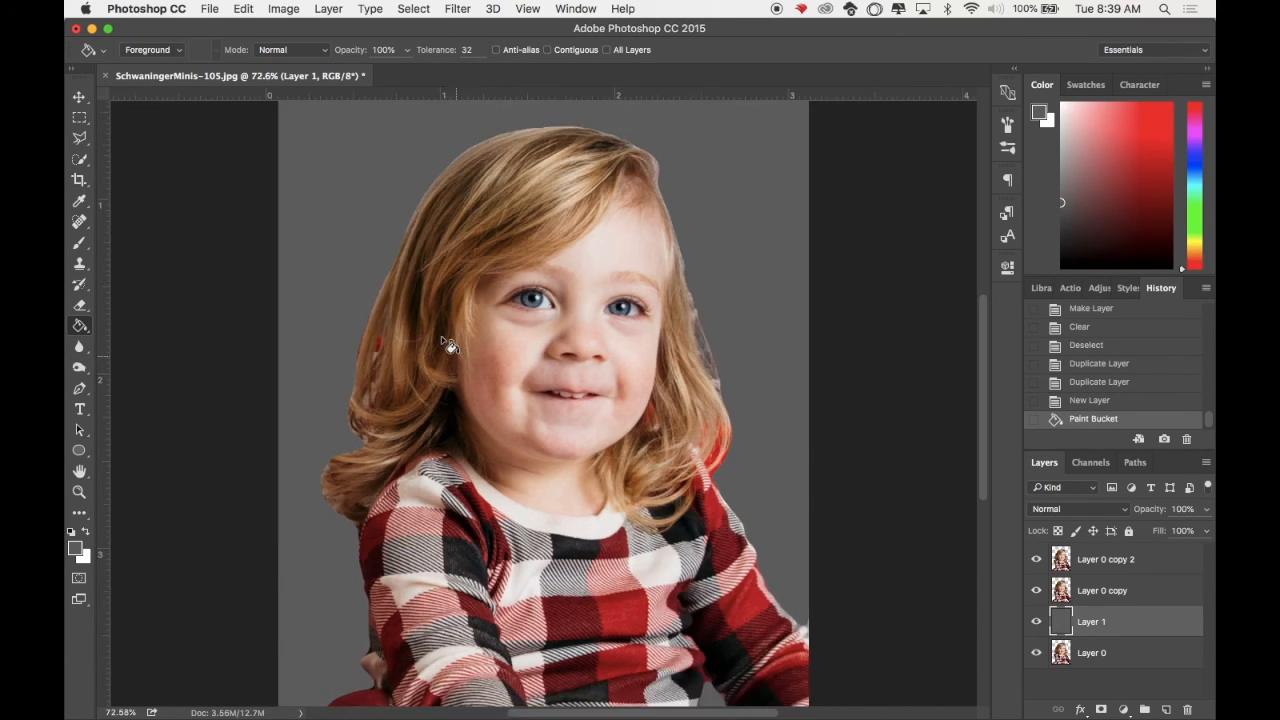
Select Layer 0 copy 2, restore the default black and white colours, and open the Torn Edges filter in the Filter Gallery.
{"action": "scroll", "coordinate": [441, 336], "scroll_direction": "up", "scroll_amount": 3}
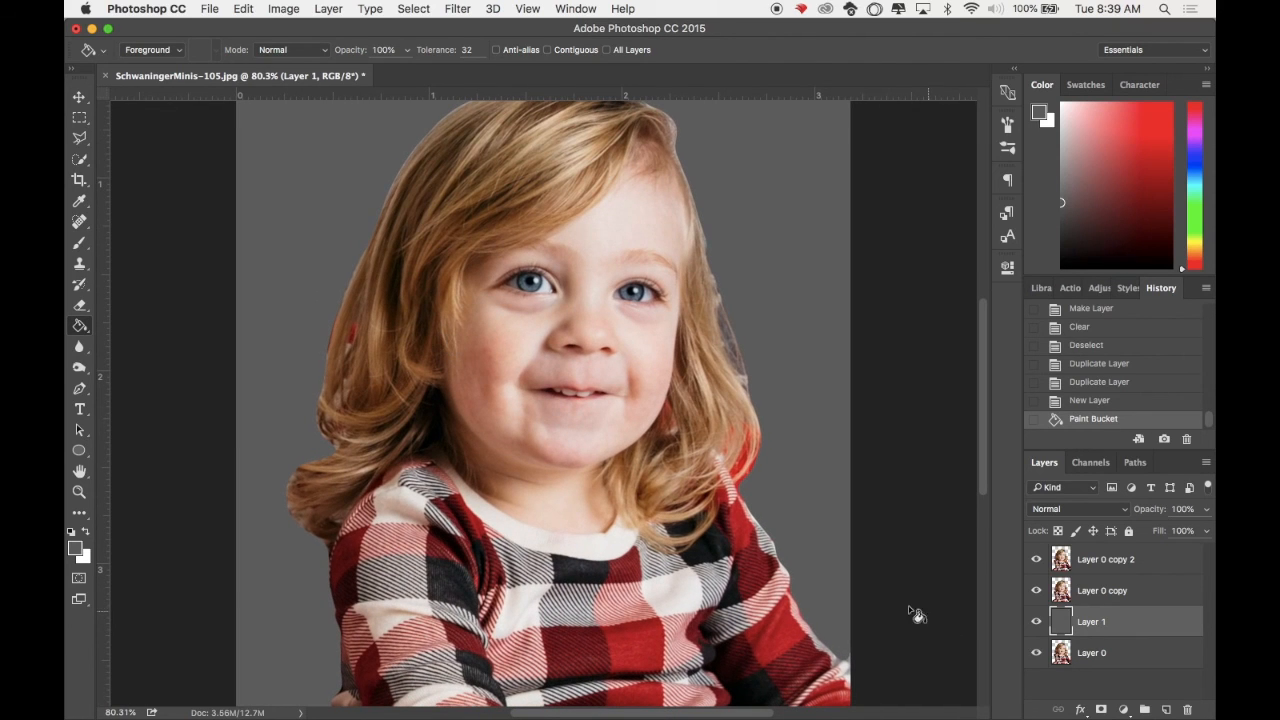
{"action": "left_click", "coordinate": [1180, 557]}
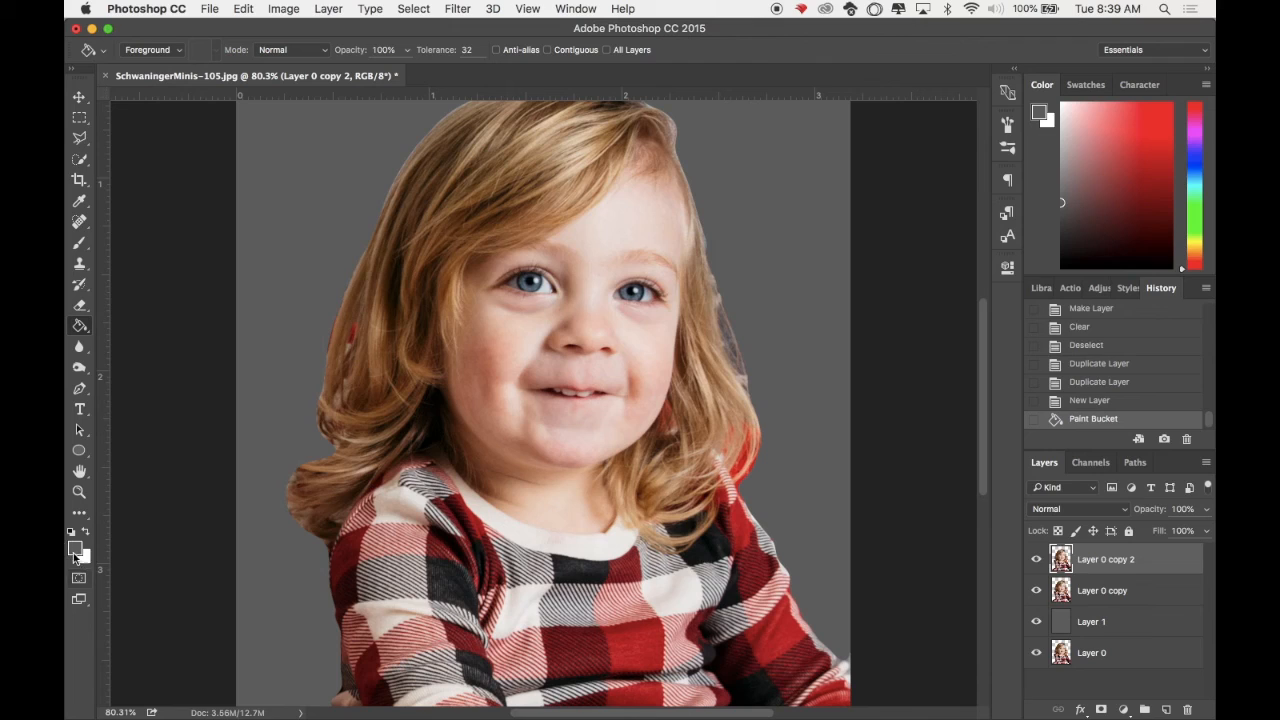
{"action": "key", "text": "d"}
{"action": "left_click", "coordinate": [456, 8]}
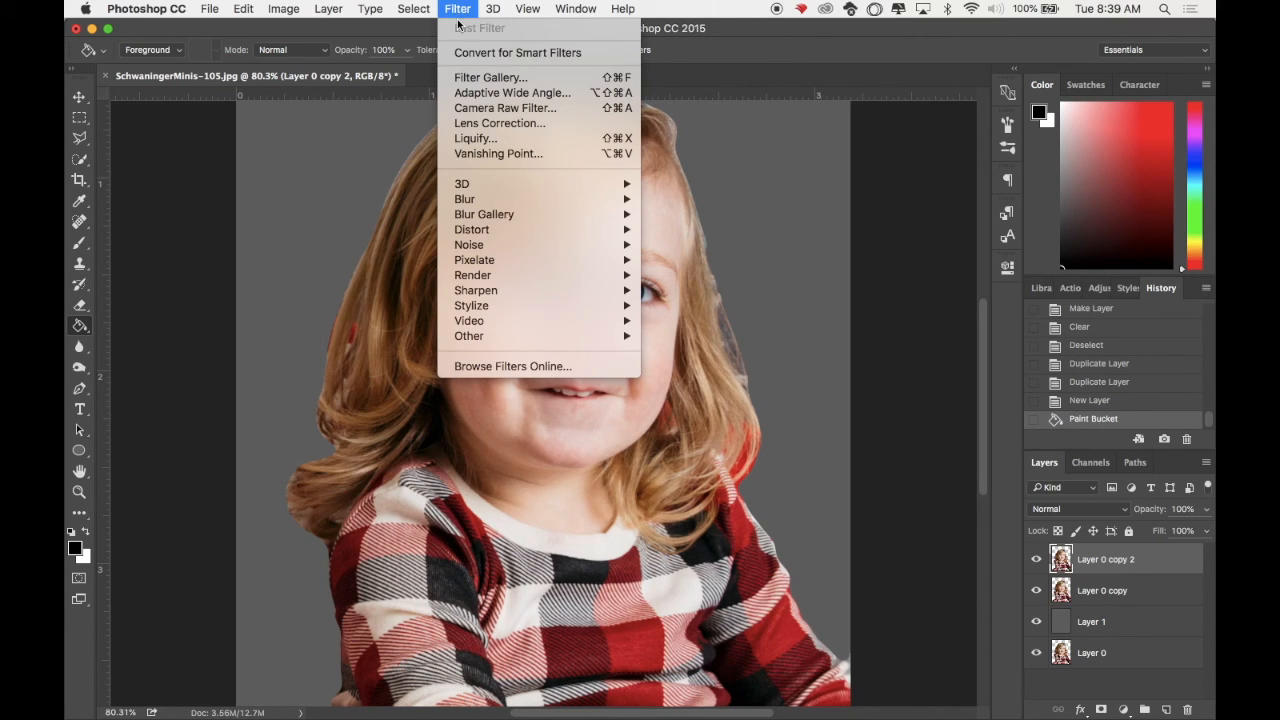
{"action": "left_click", "coordinate": [531, 80]}
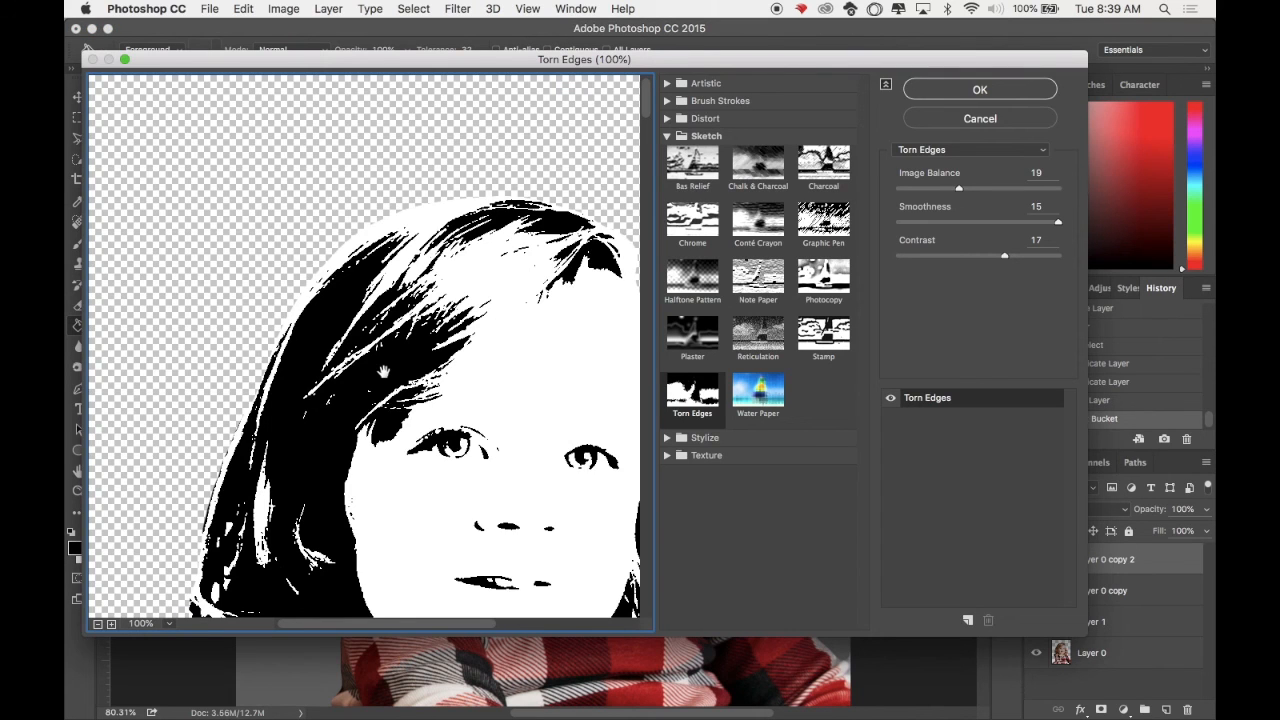
{"action": "scroll", "coordinate": [384, 371], "scroll_direction": "down", "scroll_amount": 5}
{"action": "key", "text": "super+minus"}
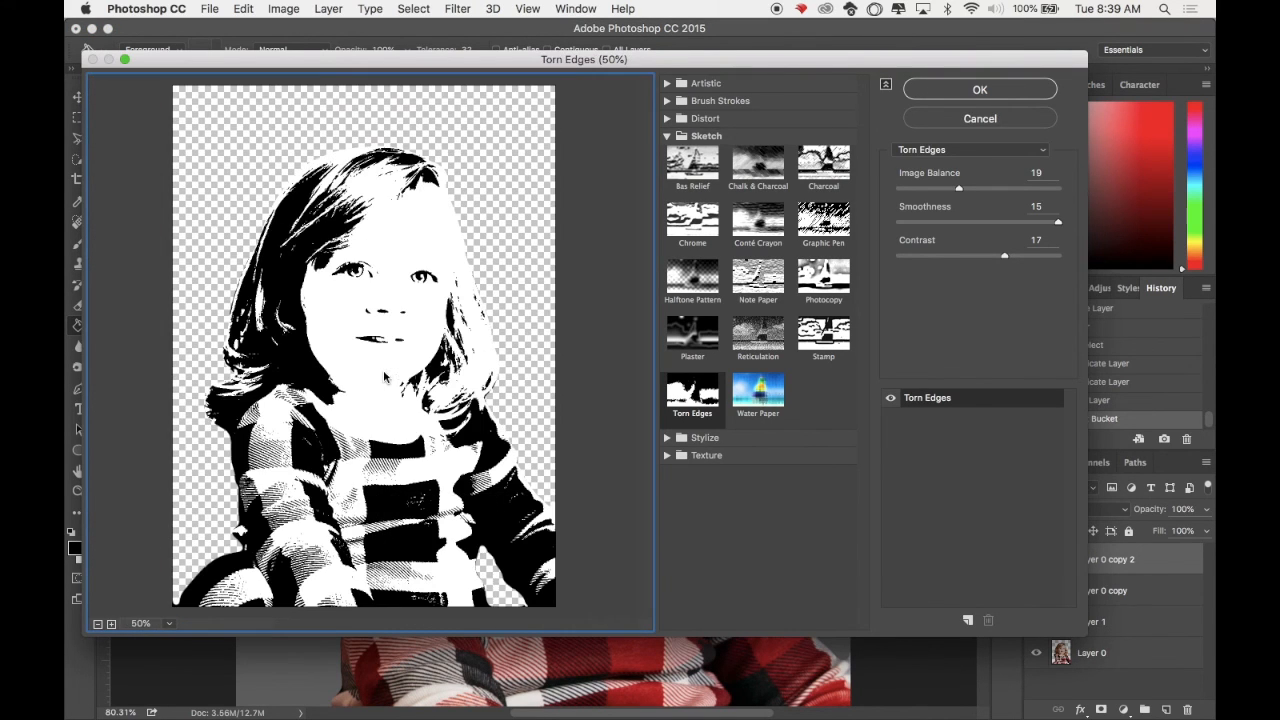
Hide the Torn Edges effect in the preview to see the original cut-out, and check the Sketch group that contains the filter.
{"action": "left_click", "coordinate": [892, 398]}
{"action": "left_click", "coordinate": [668, 136]}
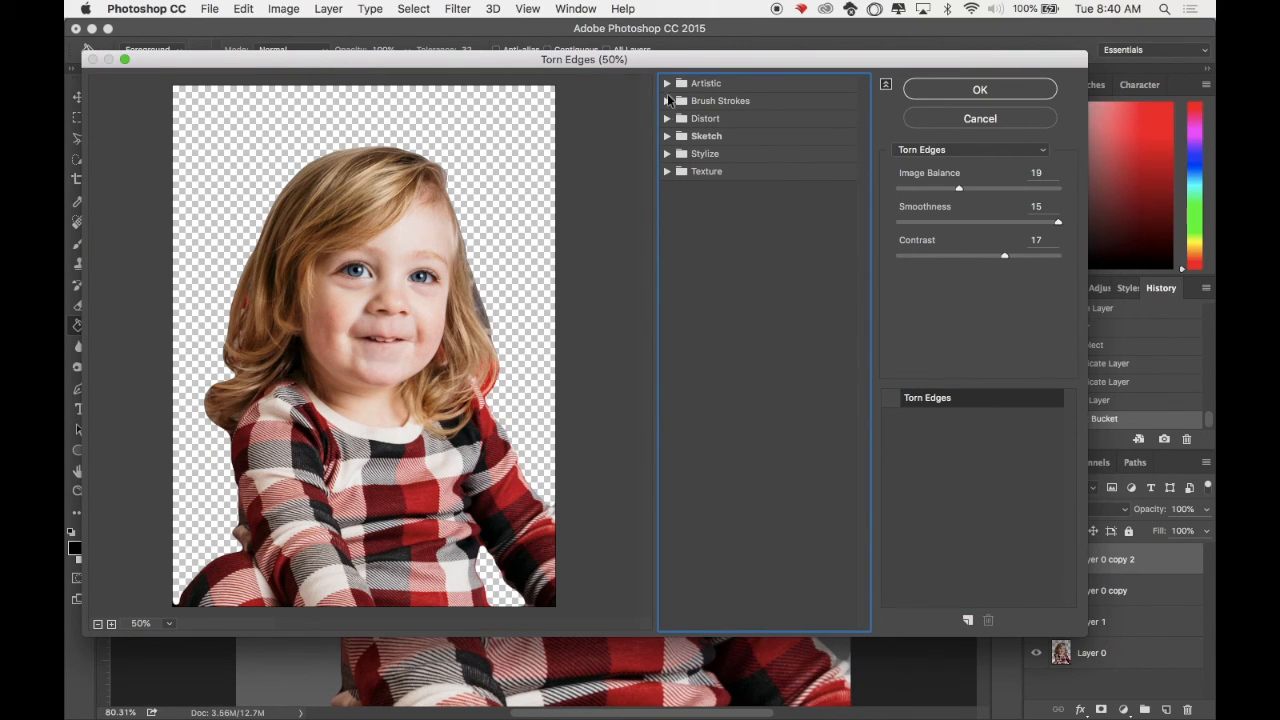
{"action": "left_click", "coordinate": [668, 136]}
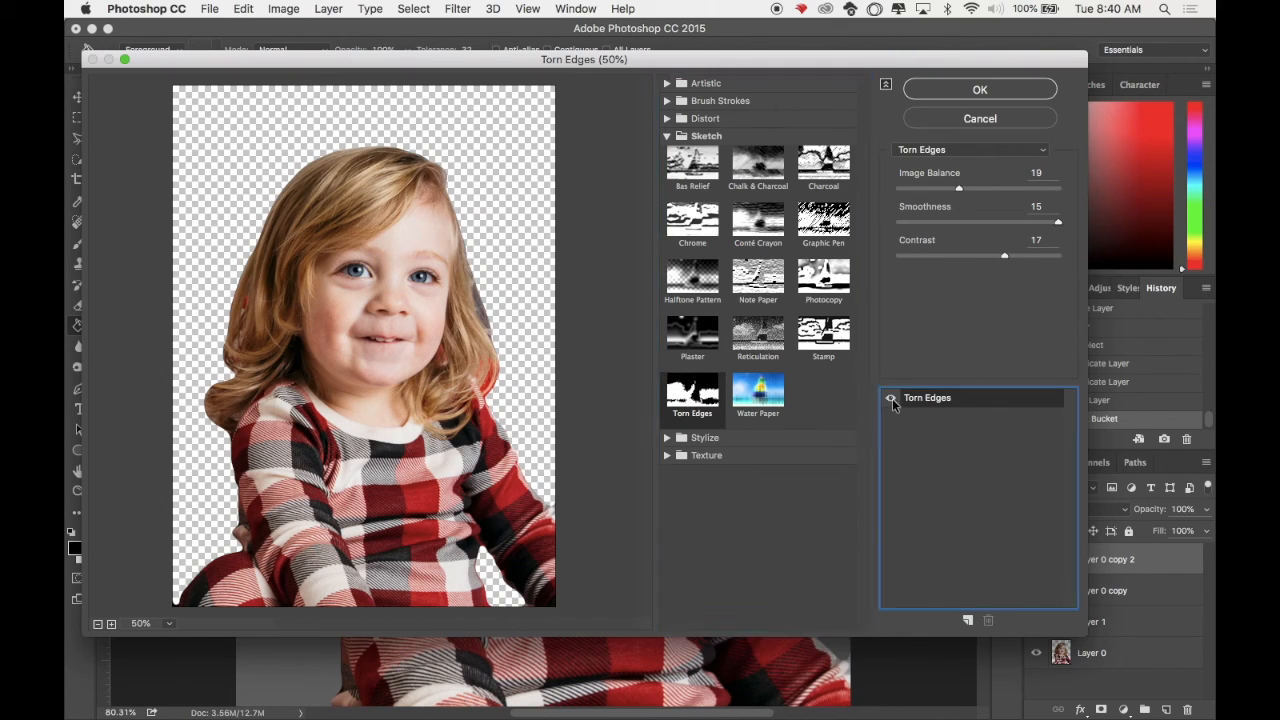
Apply Torn Edges to Layer 0 copy 2 with an Image Balance of 21 and a Smoothness of 15.
{"action": "left_click_drag", "start_coordinate": [1058, 222], "coordinate": [1012, 222]}
{"action": "left_click_drag", "start_coordinate": [962, 189], "coordinate": [1028, 191]}
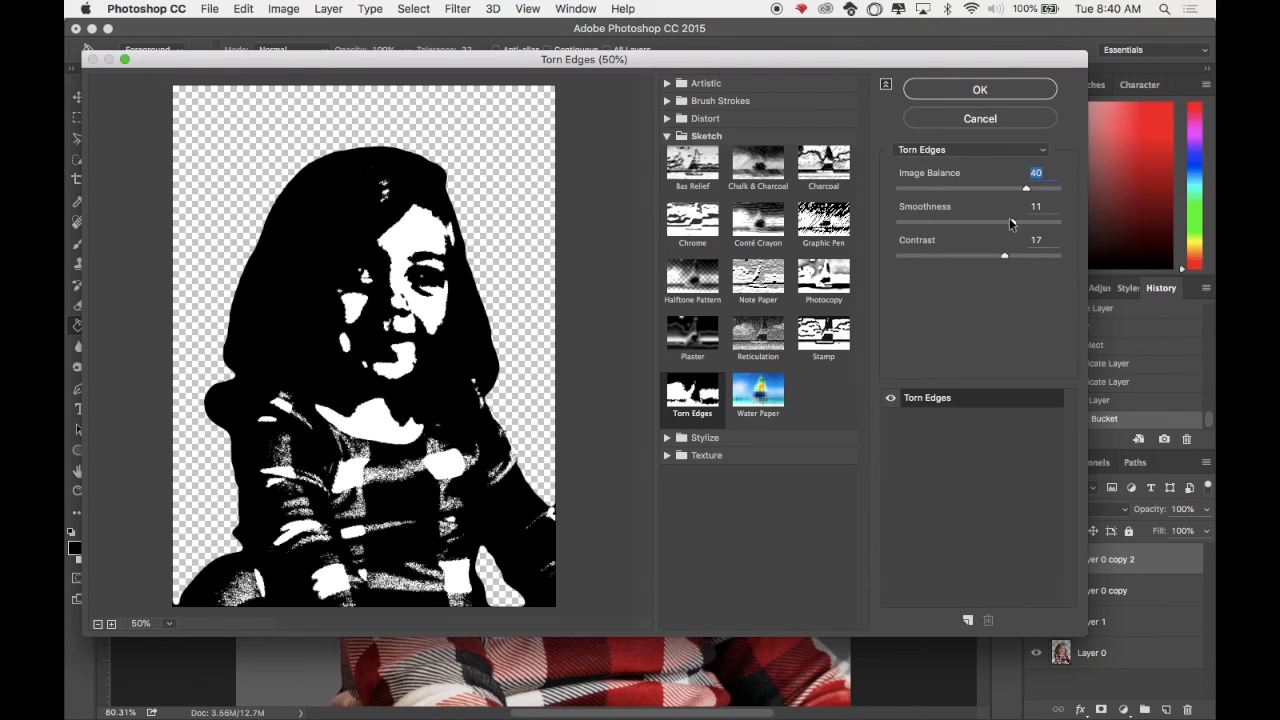
{"action": "left_click_drag", "start_coordinate": [1012, 222], "coordinate": [1076, 220]}
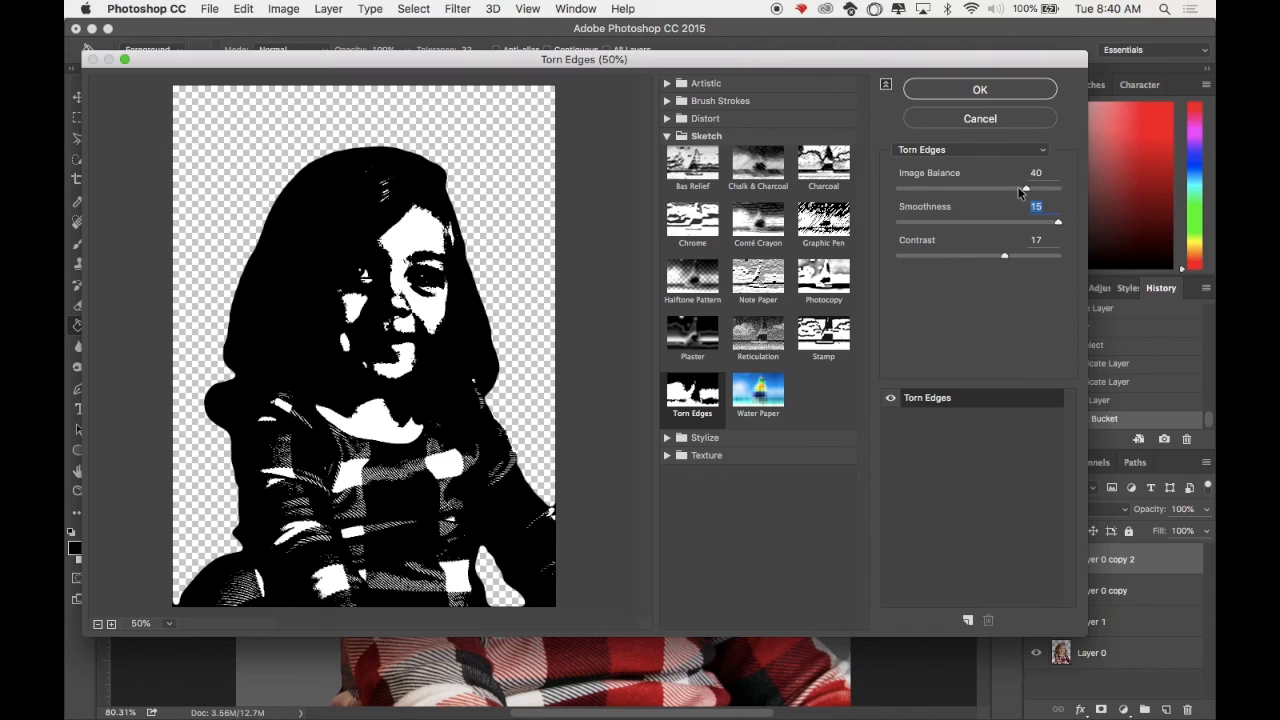
{"action": "left_click_drag", "start_coordinate": [1027, 190], "coordinate": [965, 197]}
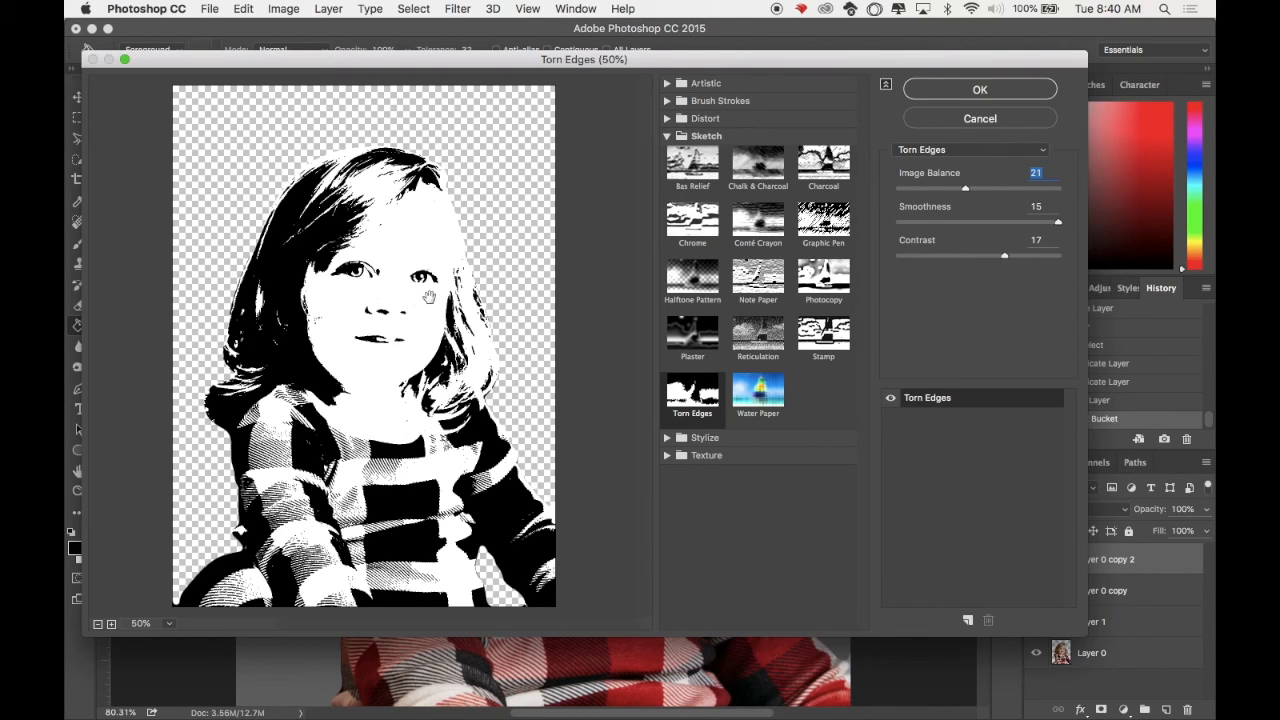
{"action": "left_click", "coordinate": [1008, 94]}
{"action": "scroll", "coordinate": [525, 518], "scroll_direction": "down", "scroll_amount": 5}
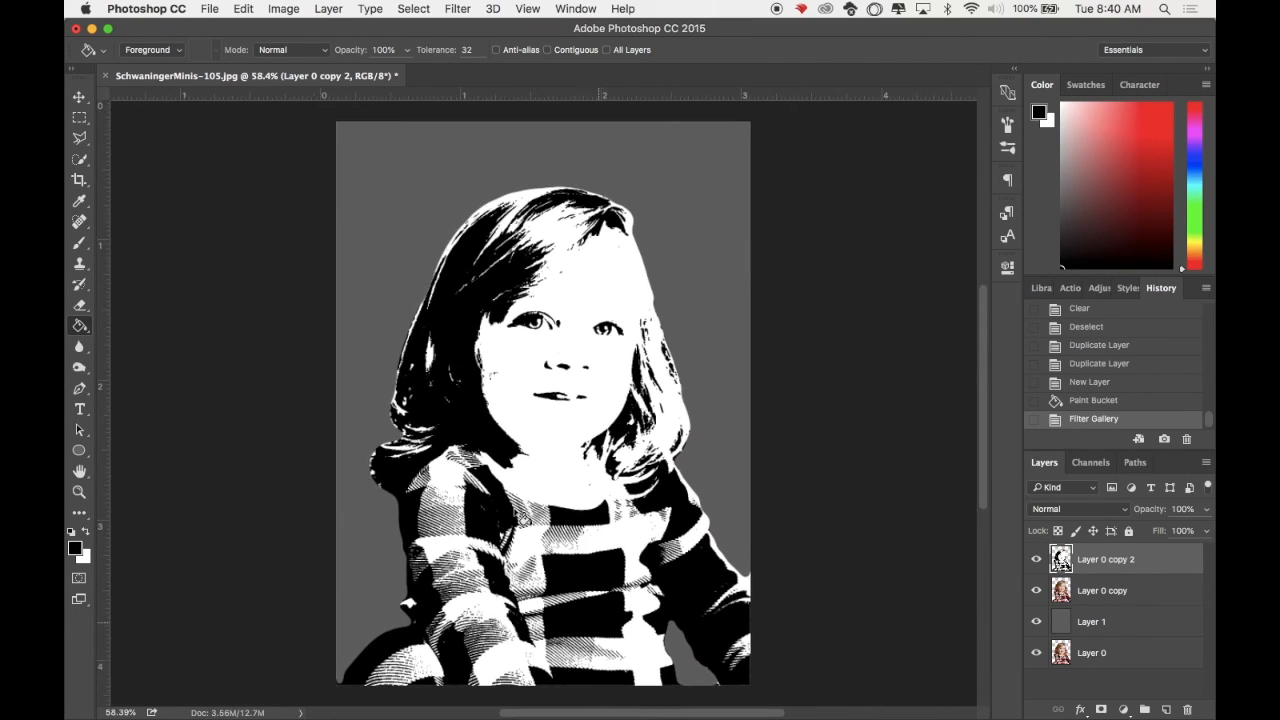
Apply the Torn Edges filter to Layer 0 copy with an Image Balance of 34.
{"action": "left_click", "coordinate": [1150, 601]}
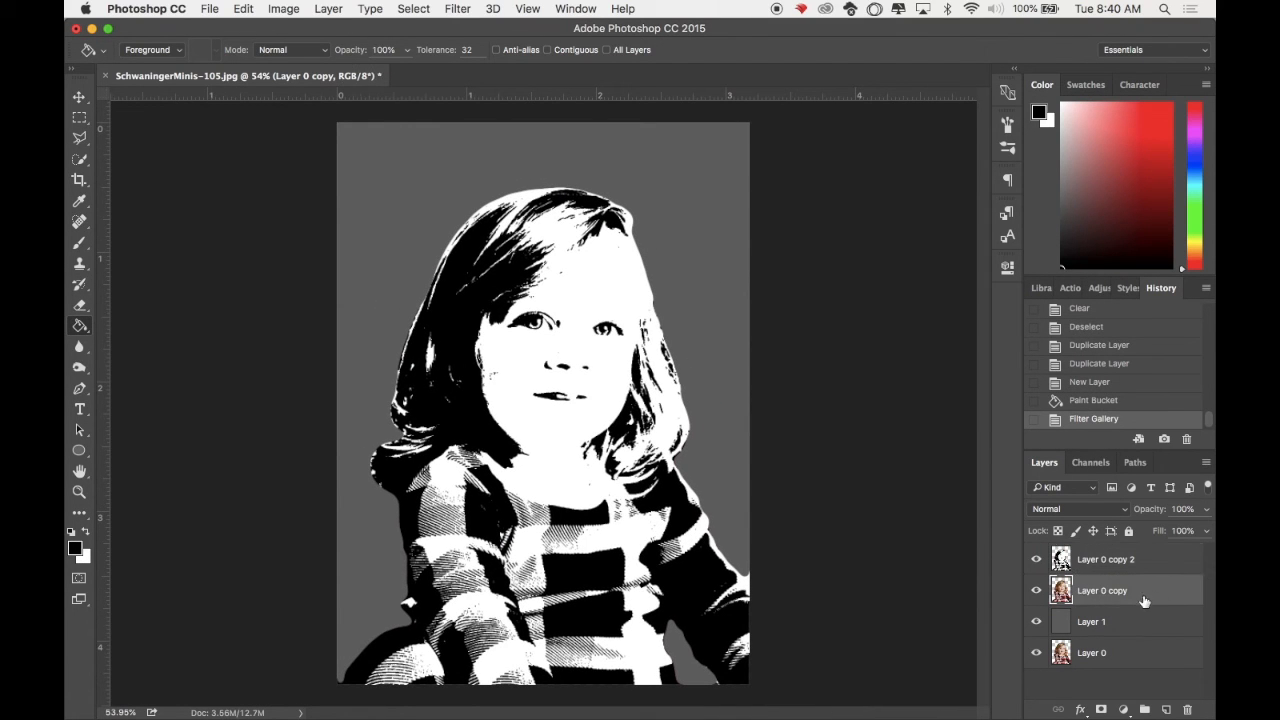
{"action": "left_click", "coordinate": [463, 8]}
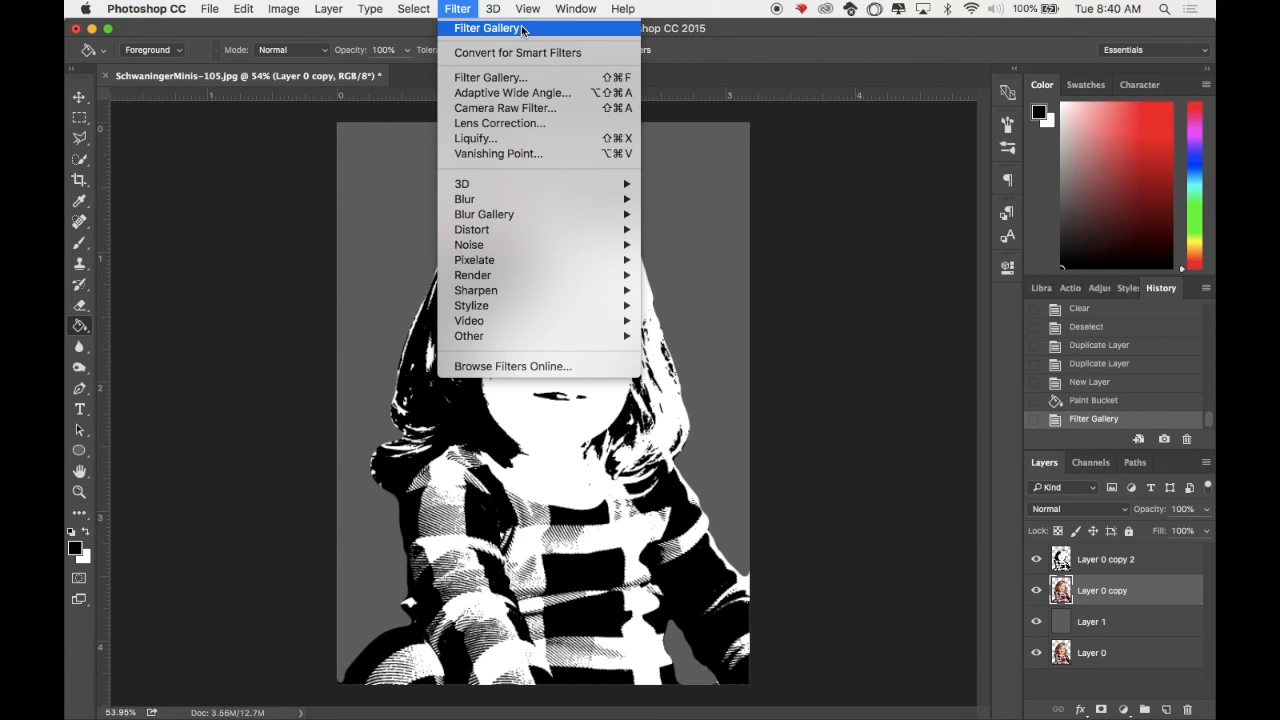
{"action": "left_click", "coordinate": [520, 78]}
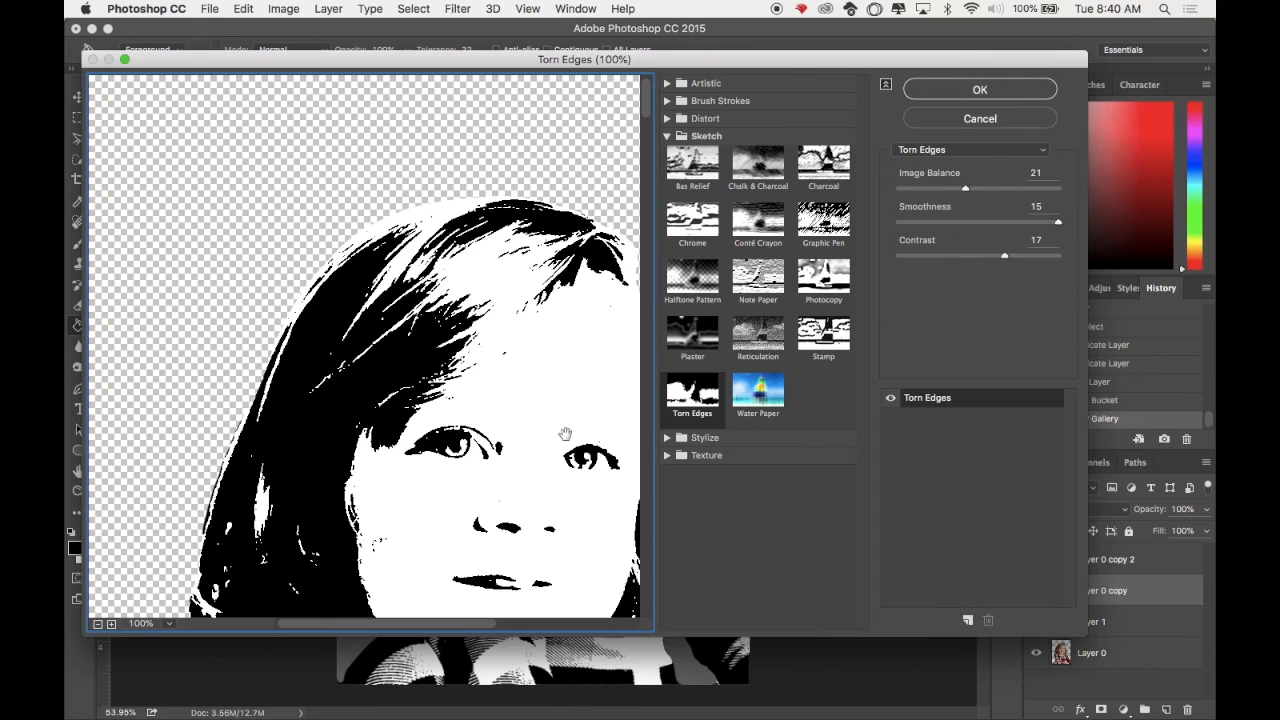
{"action": "left_click", "coordinate": [97, 624]}
{"action": "left_click_drag", "start_coordinate": [965, 189], "coordinate": [1006, 189]}
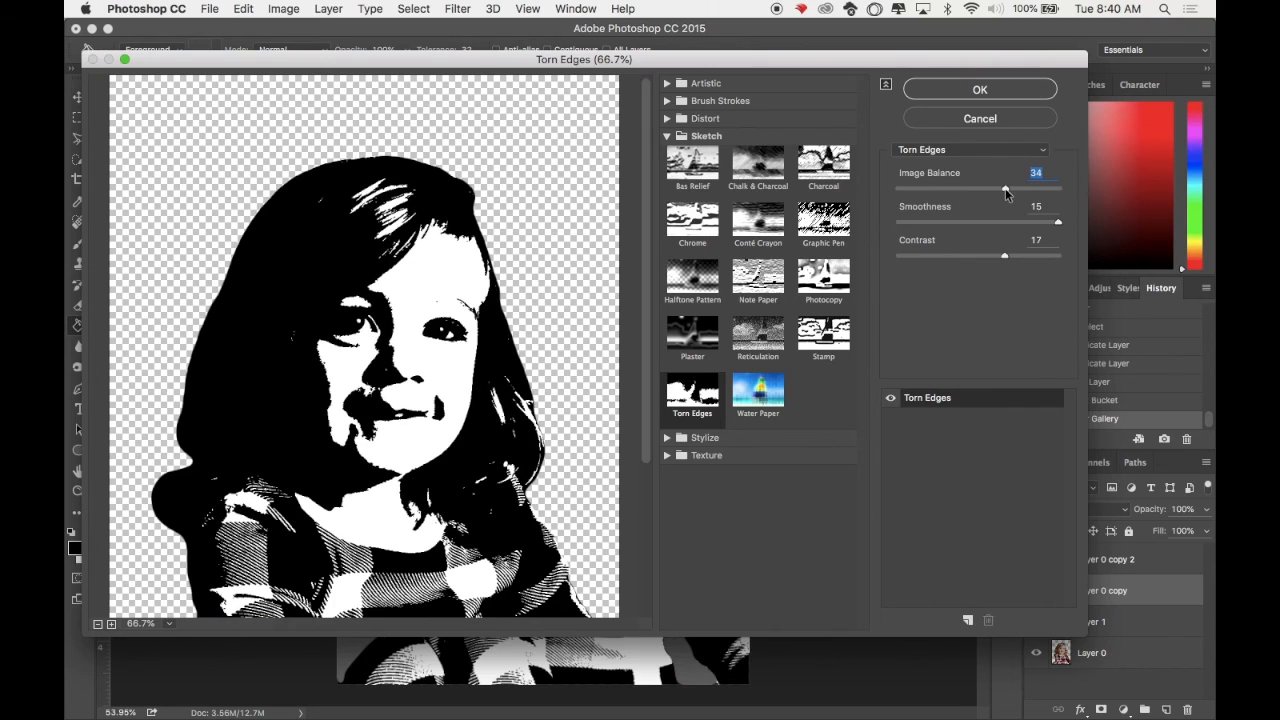
{"action": "left_click", "coordinate": [945, 90]}
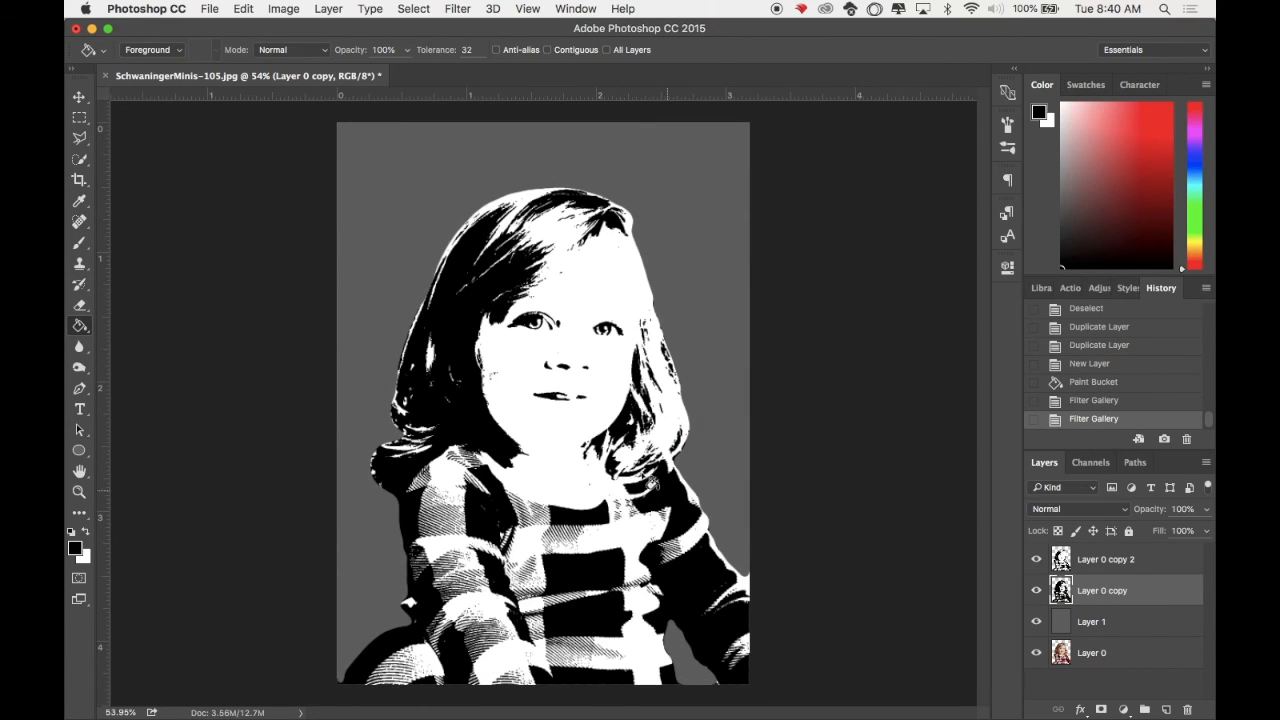
Lower the opacity of Layer 0 copy 2 to 57% so the darker filtered copy beneath shows through as grey mid-tones.
{"action": "left_click", "coordinate": [1152, 567]}
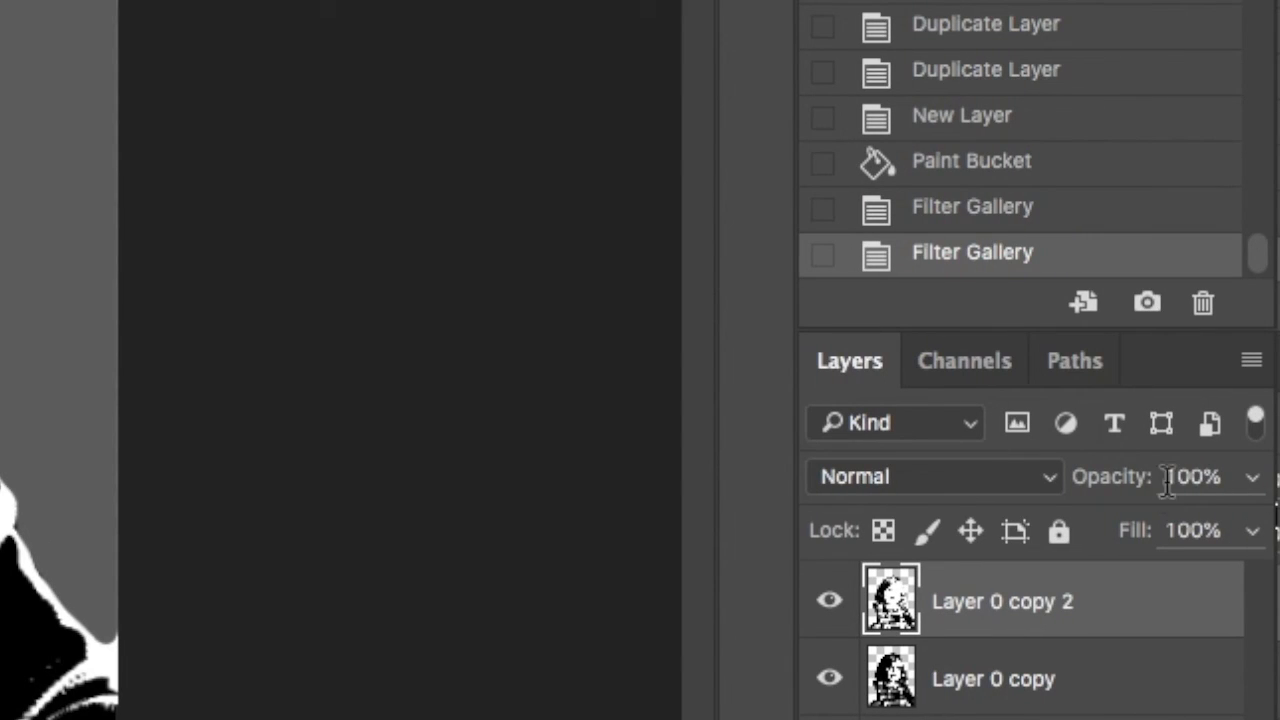
{"action": "left_click", "coordinate": [1251, 478]}
{"action": "mouse_move", "coordinate": [1250, 528]}
{"action": "left_mouse_down"}
{"action": "mouse_move", "coordinate": [1186, 531]}
{"action": "mouse_move", "coordinate": [1229, 537]}
{"action": "mouse_move", "coordinate": [1256, 521]}
{"action": "left_mouse_up"}
{"action": "mouse_move", "coordinate": [1134, 486]}
{"action": "left_mouse_down"}
{"action": "mouse_move", "coordinate": [1080, 491]}
{"action": "mouse_move", "coordinate": [1117, 494]}
{"action": "left_mouse_up"}
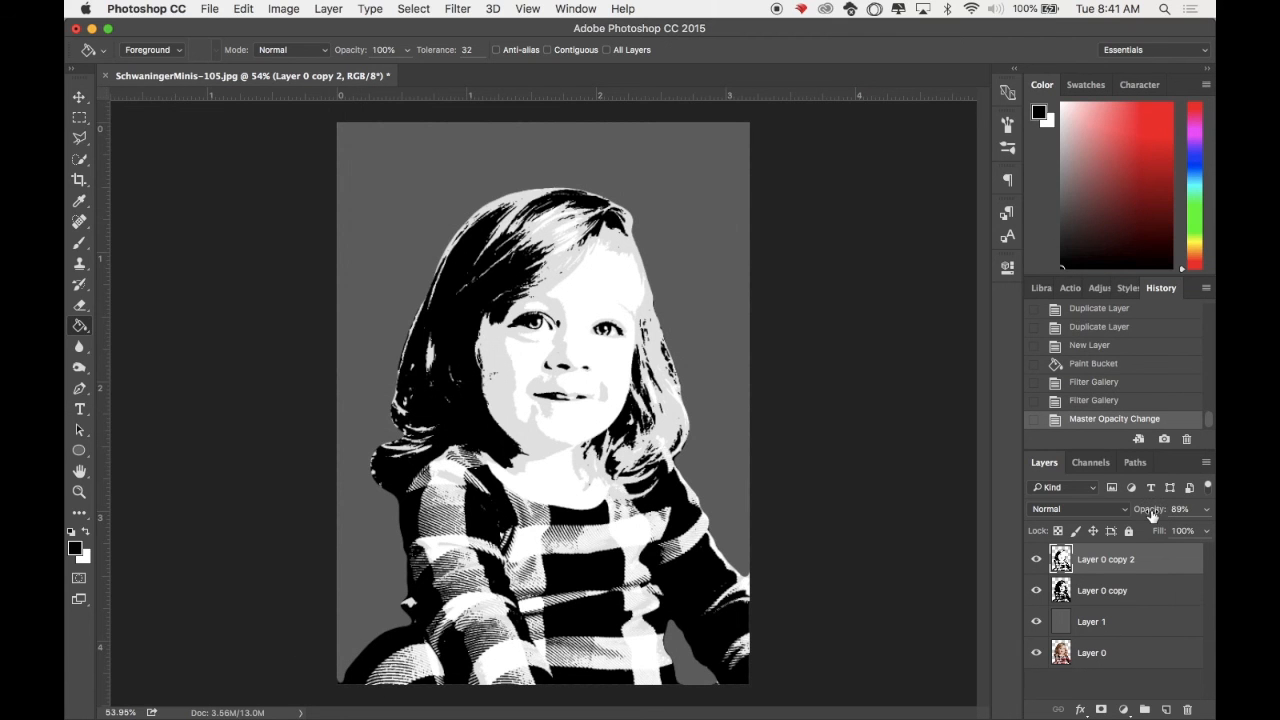
{"action": "left_click_drag", "start_coordinate": [1120, 486], "coordinate": [1073, 480]}
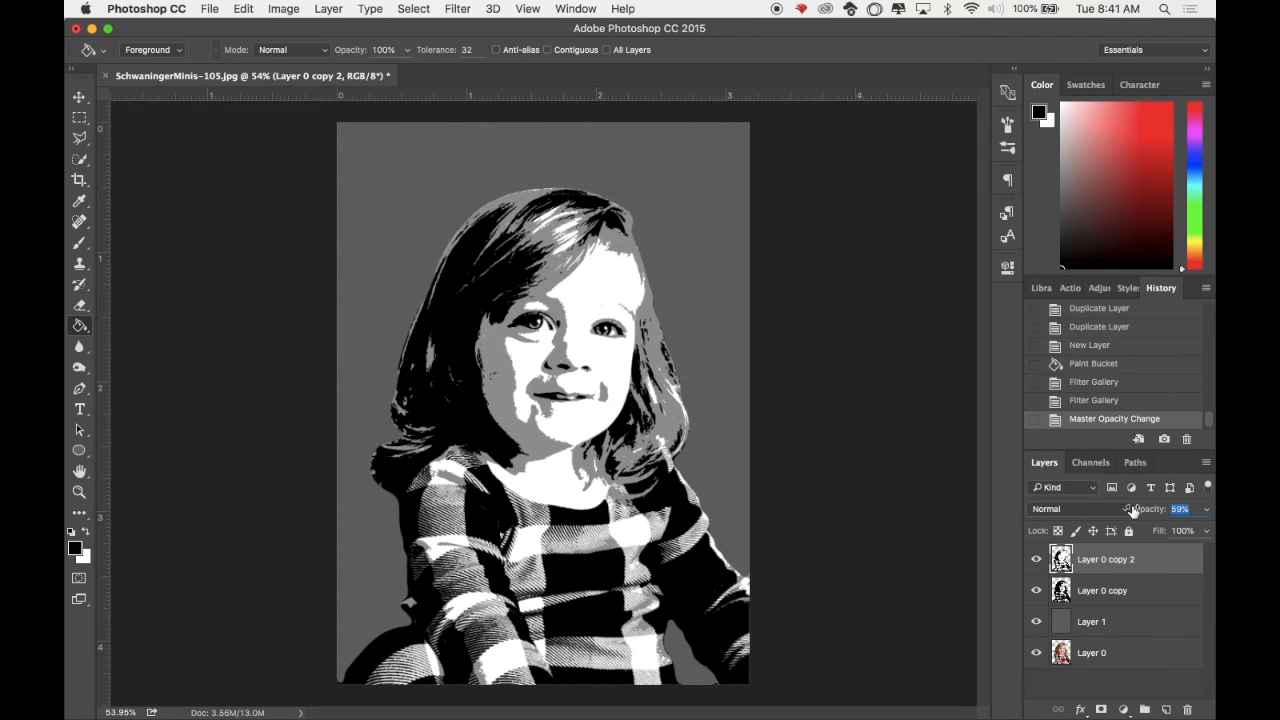
{"action": "scroll", "coordinate": [527, 270], "scroll_direction": "up", "scroll_amount": 5}
{"action": "scroll", "coordinate": [527, 270], "scroll_direction": "down", "scroll_amount": 5}
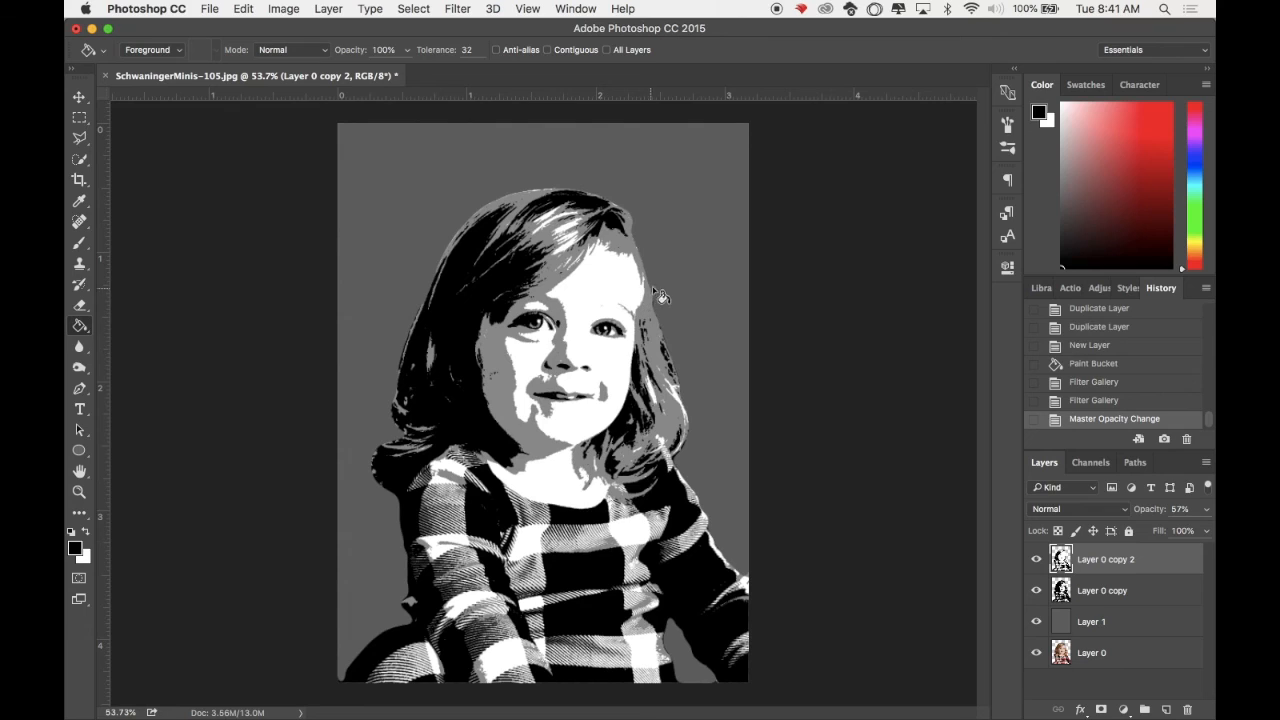
Refill the backdrop on Layer 1 with progressively darker greys using the Paint Bucket, ending on a very dark grey.
{"action": "left_click", "coordinate": [1139, 624]}
{"action": "left_click", "coordinate": [1061, 218]}
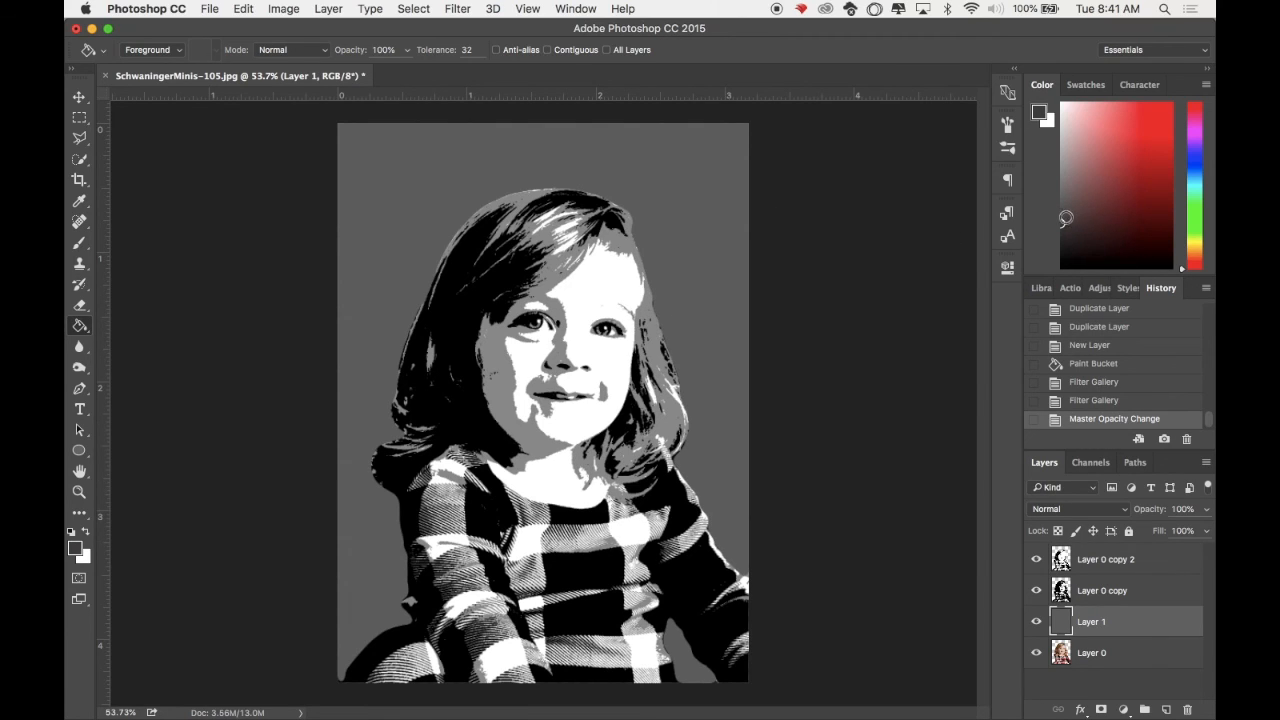
{"action": "left_click", "coordinate": [664, 266]}
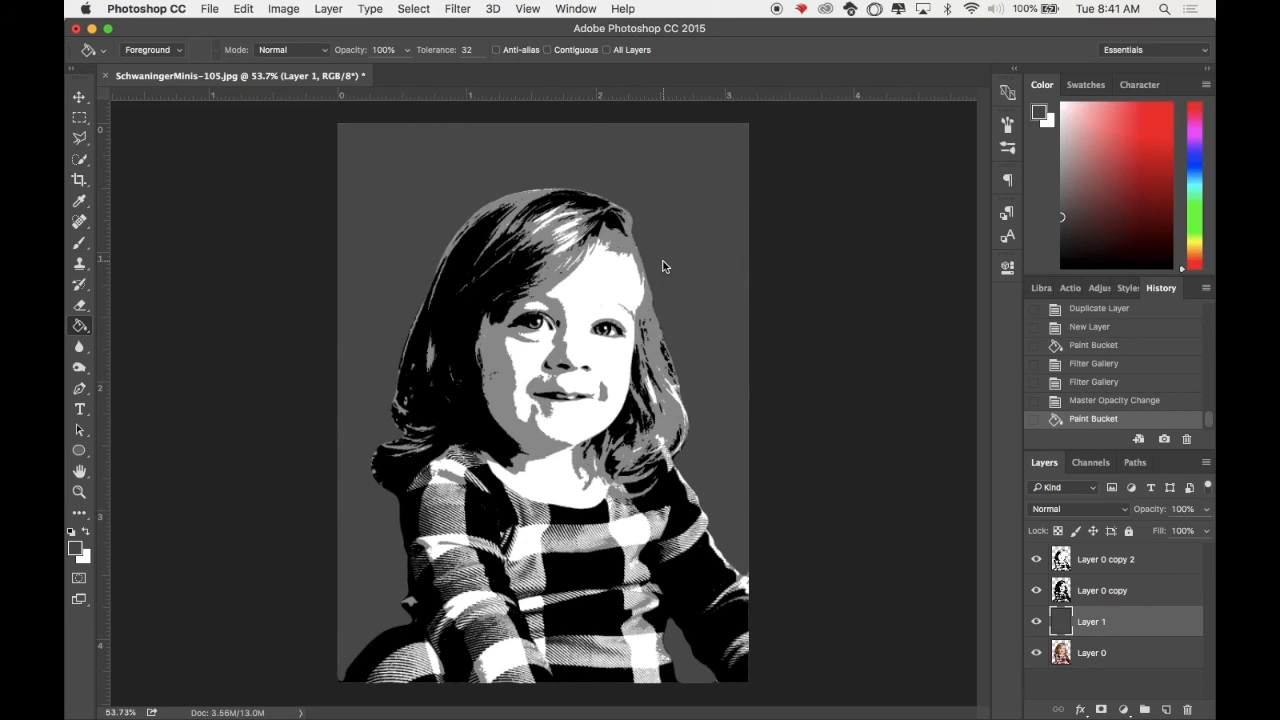
{"action": "left_click", "coordinate": [1062, 225]}
{"action": "left_click", "coordinate": [700, 229]}
{"action": "scroll", "coordinate": [597, 403], "scroll_direction": "up", "scroll_amount": 3}
{"action": "scroll", "coordinate": [597, 403], "scroll_direction": "down", "scroll_amount": 5}
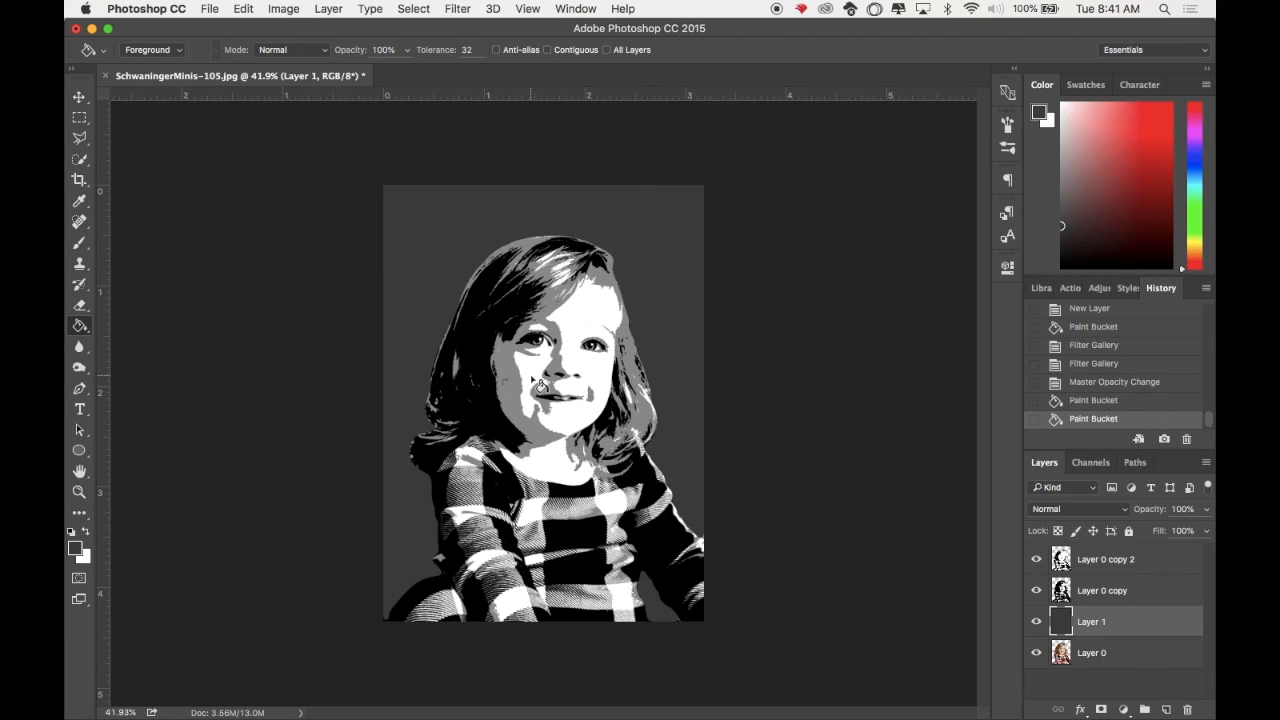
{"action": "scroll", "coordinate": [540, 385], "scroll_direction": "up", "scroll_amount": 5}
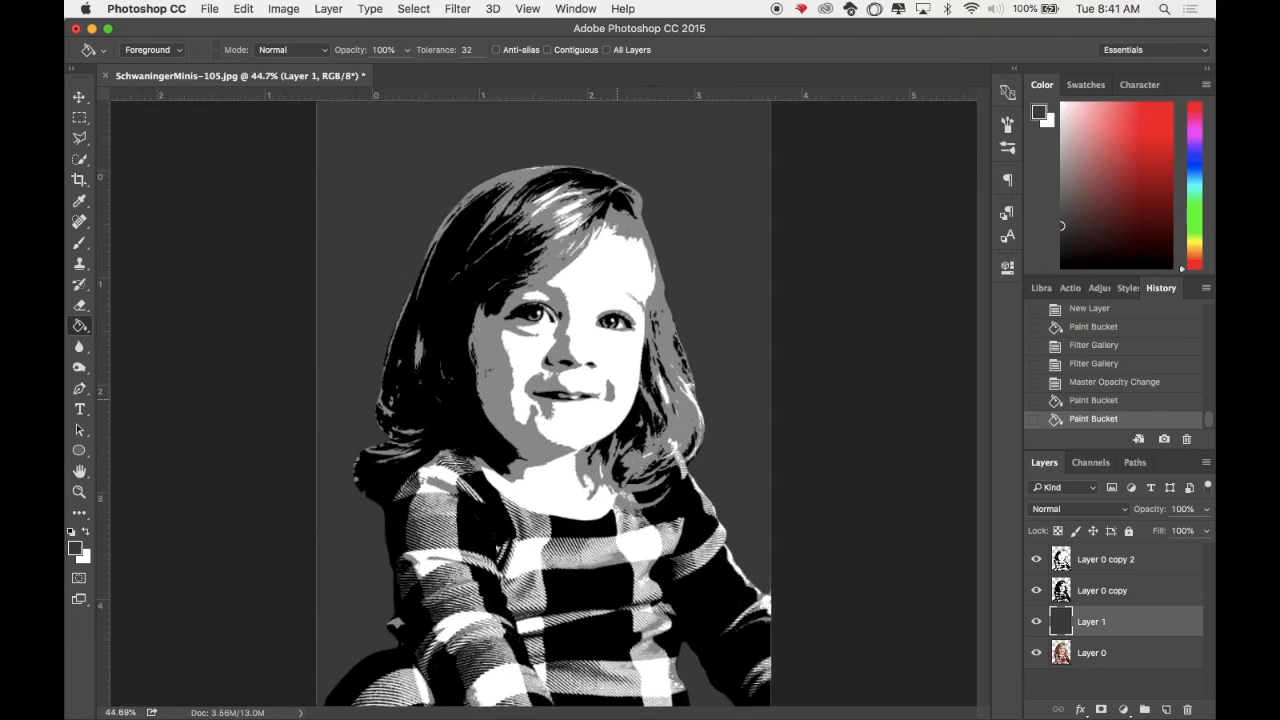
Save the layered document to the Desktop in Photoshop format, using the child's first name as the file name.
{"action": "left_click", "coordinate": [157, 8]}
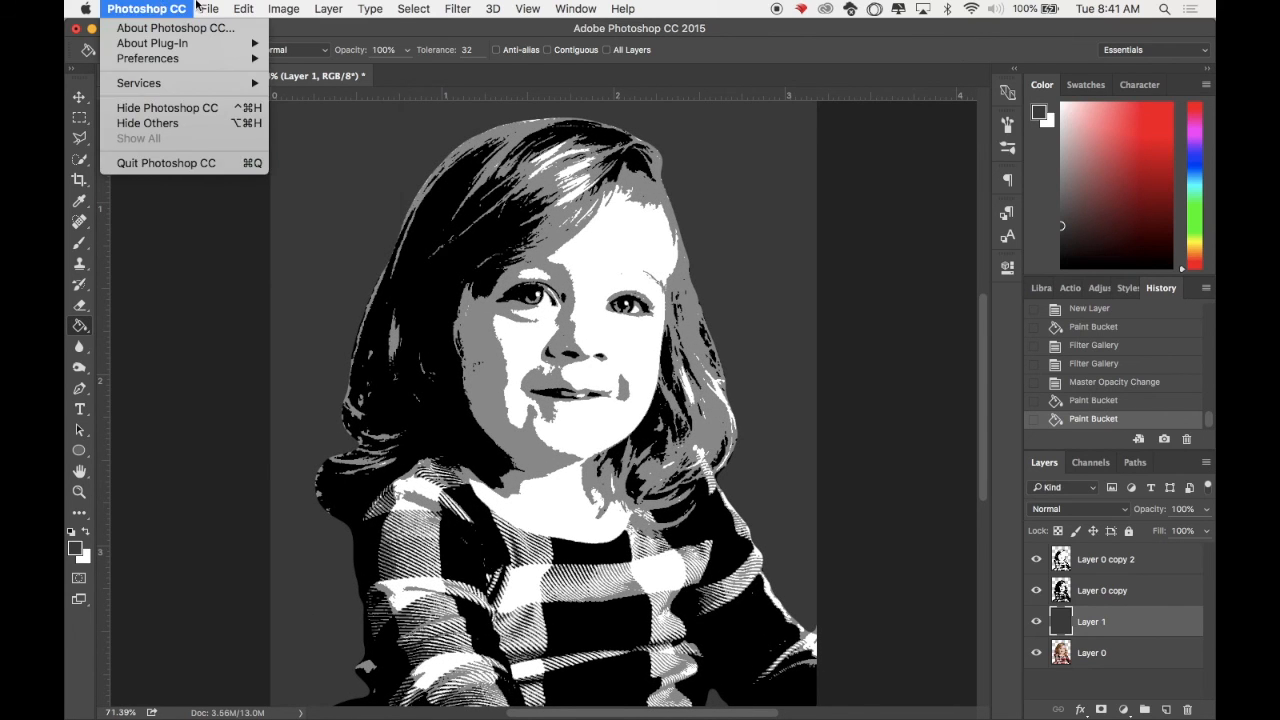
{"action": "mouse_move", "coordinate": [209, 8]}
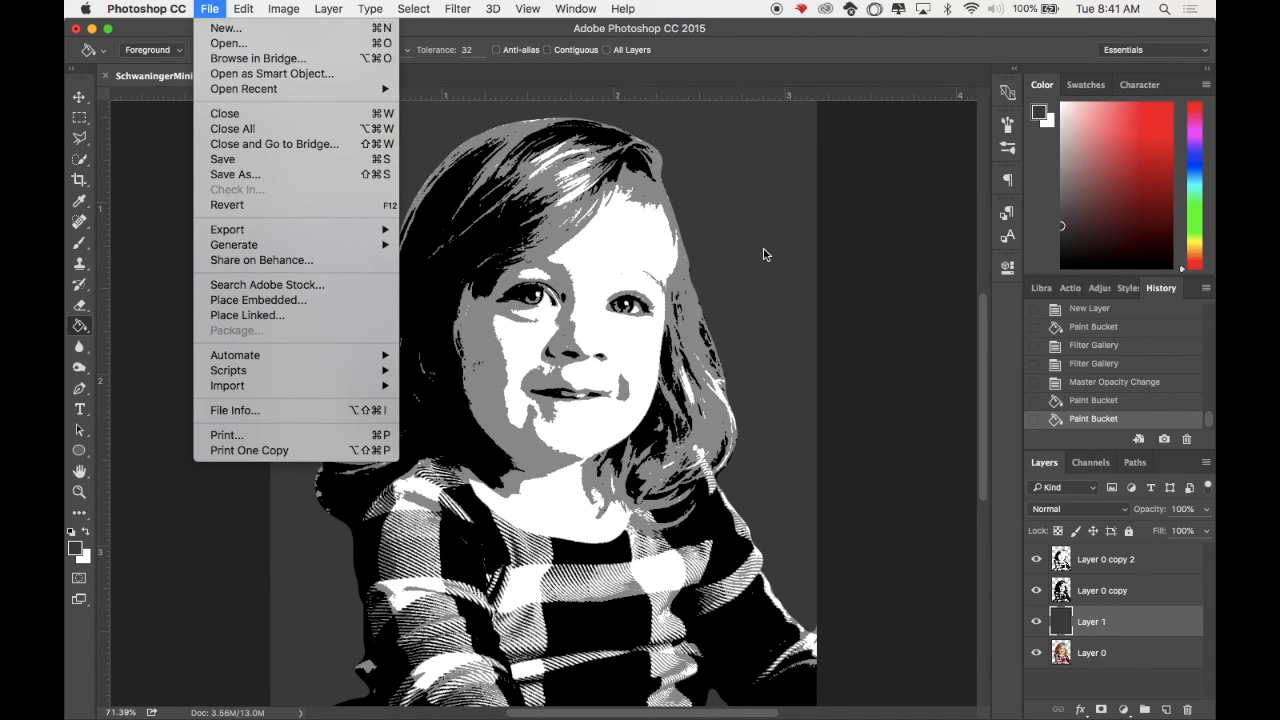
{"action": "mouse_move", "coordinate": [347, 8]}
{"action": "left_click", "coordinate": [256, 160]}
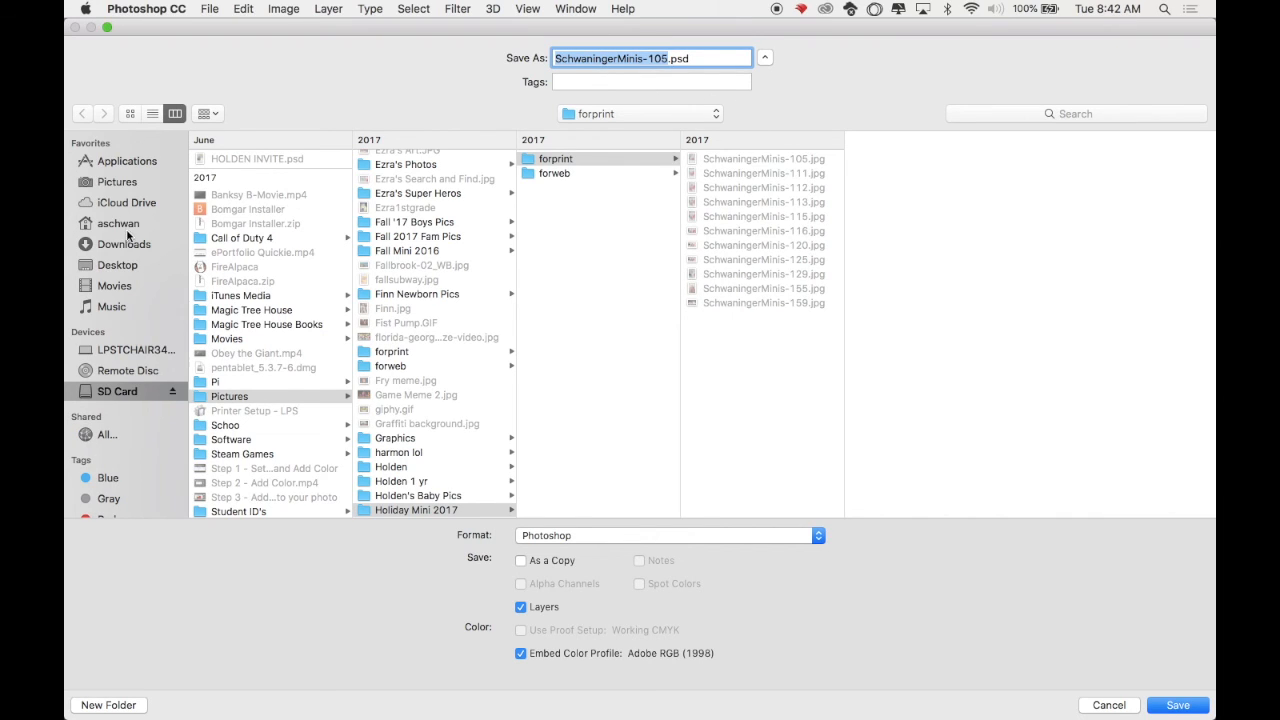
{"action": "left_click", "coordinate": [125, 268]}
{"action": "type", "text": "Holden"}
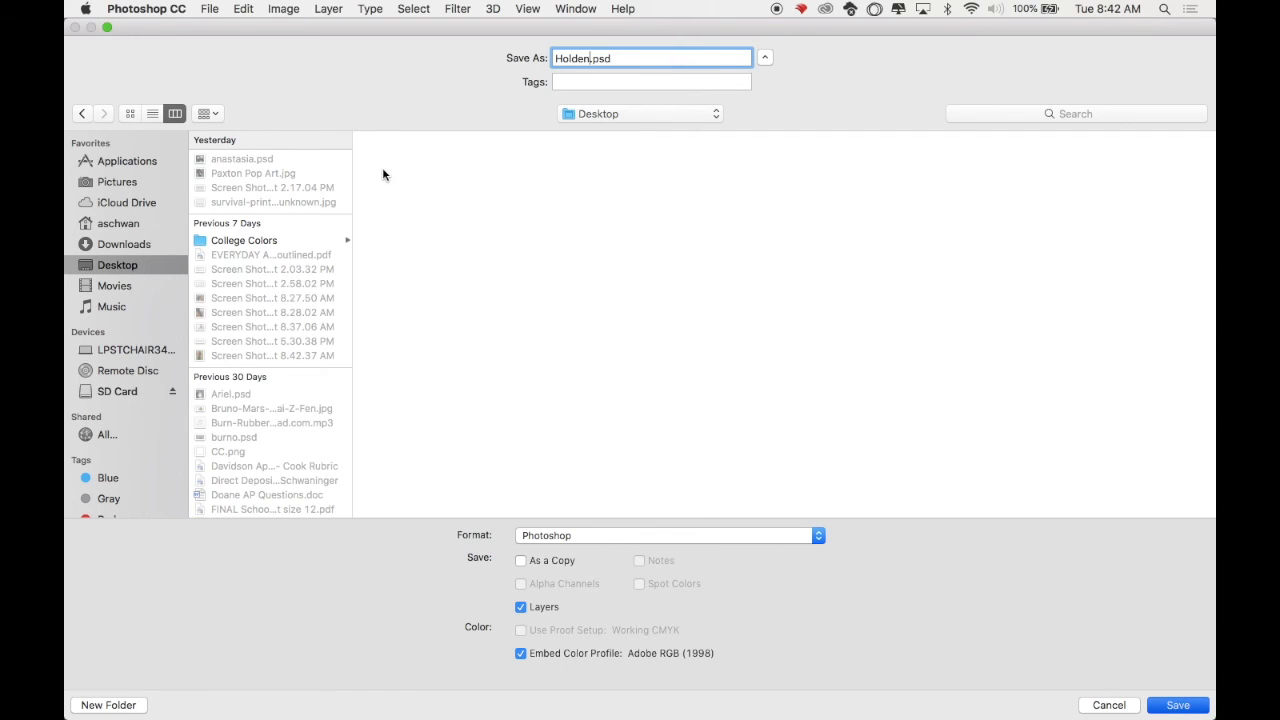
{"action": "key", "text": "Return"}
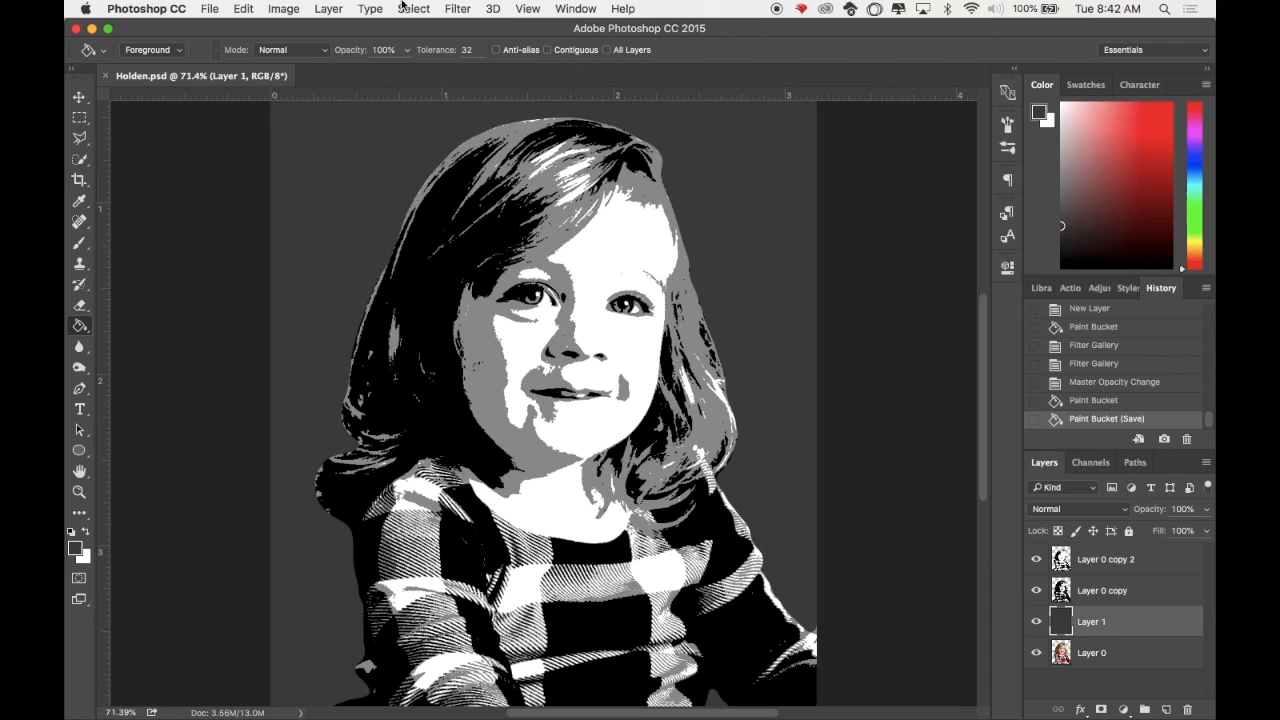
Flatten the image and save it to the Desktop as a JPEG under the same file name, with Maximum quality 12 and Progressive format.
{"action": "left_click", "coordinate": [366, 9]}
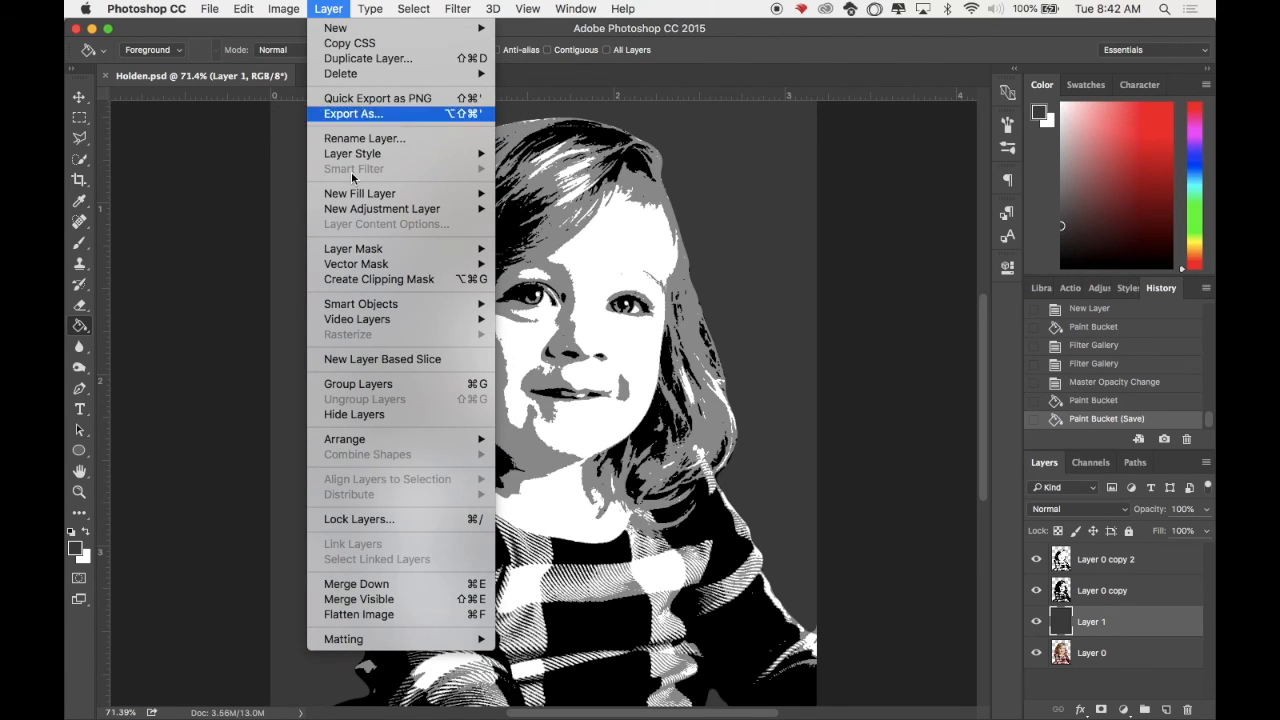
{"action": "left_click", "coordinate": [398, 614]}
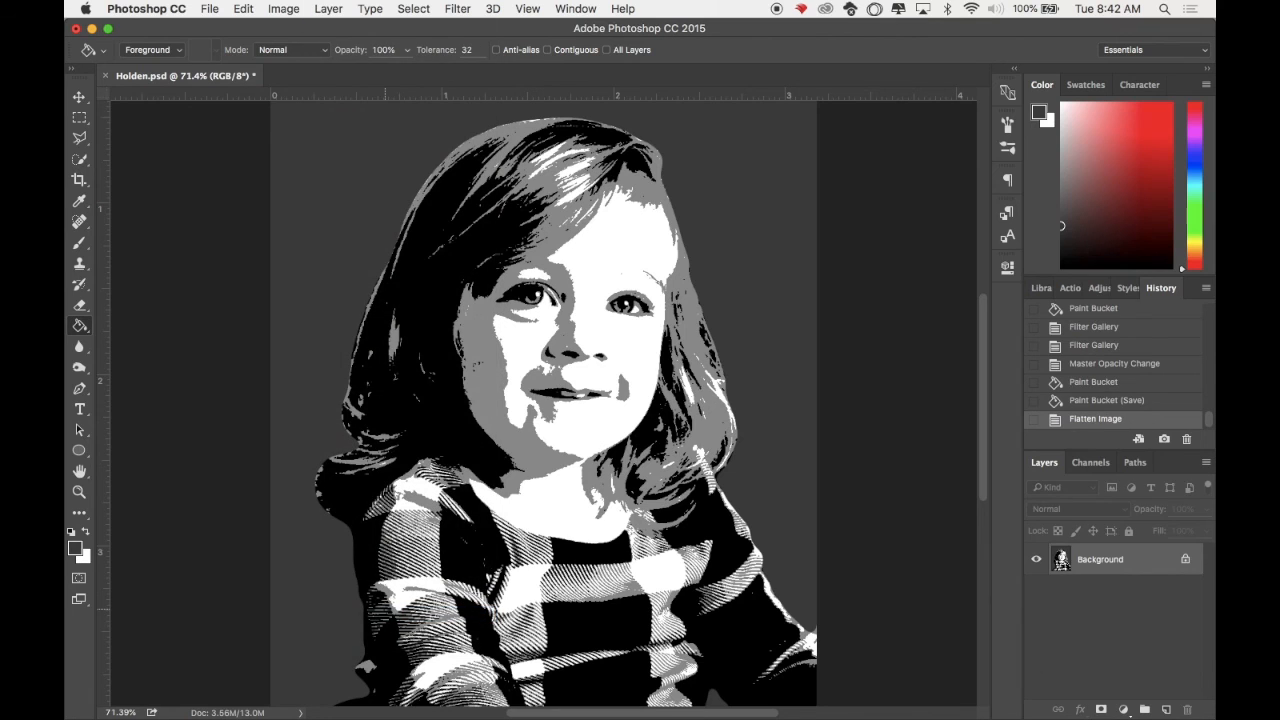
{"action": "left_click", "coordinate": [209, 8]}
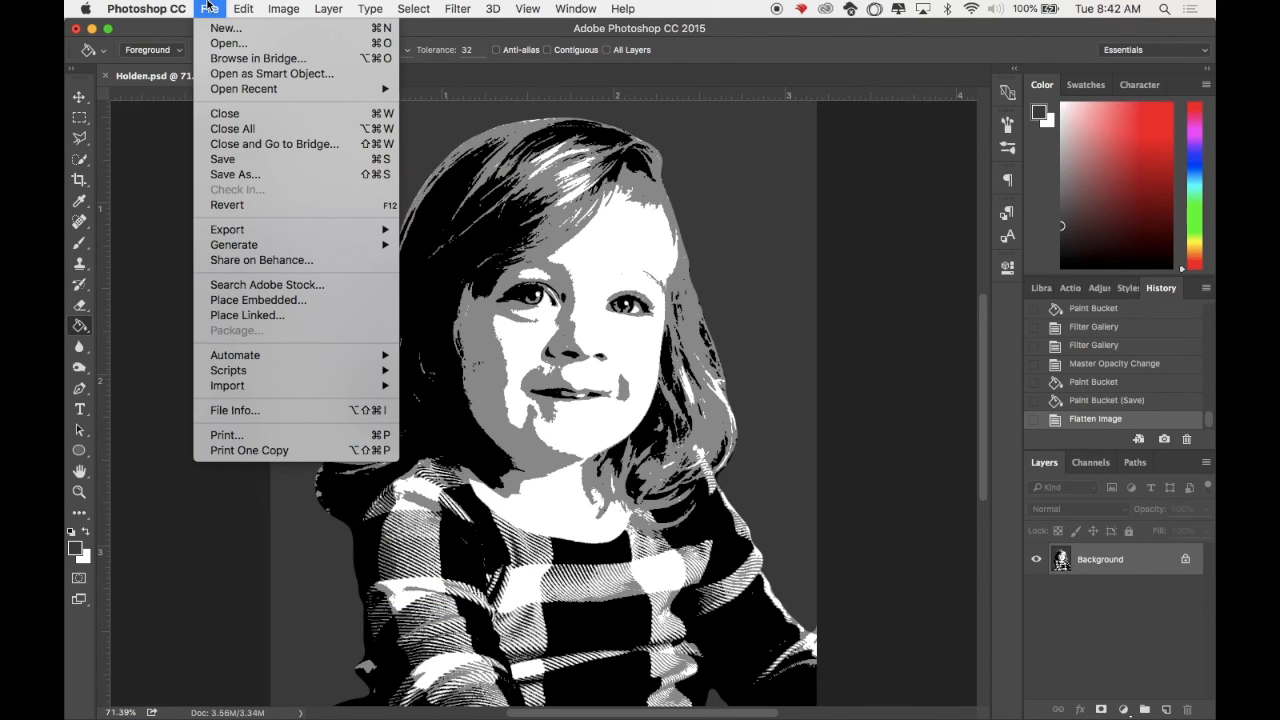
{"action": "left_click", "coordinate": [245, 175]}
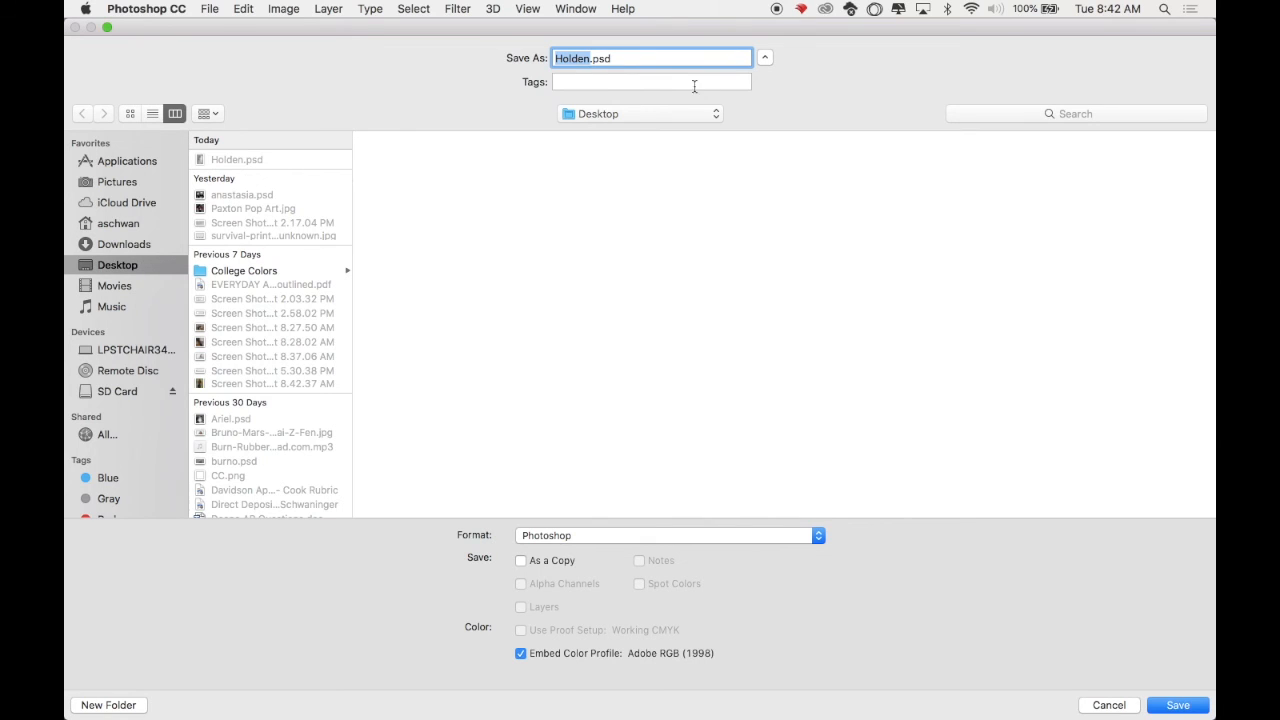
{"action": "left_click", "coordinate": [767, 537]}
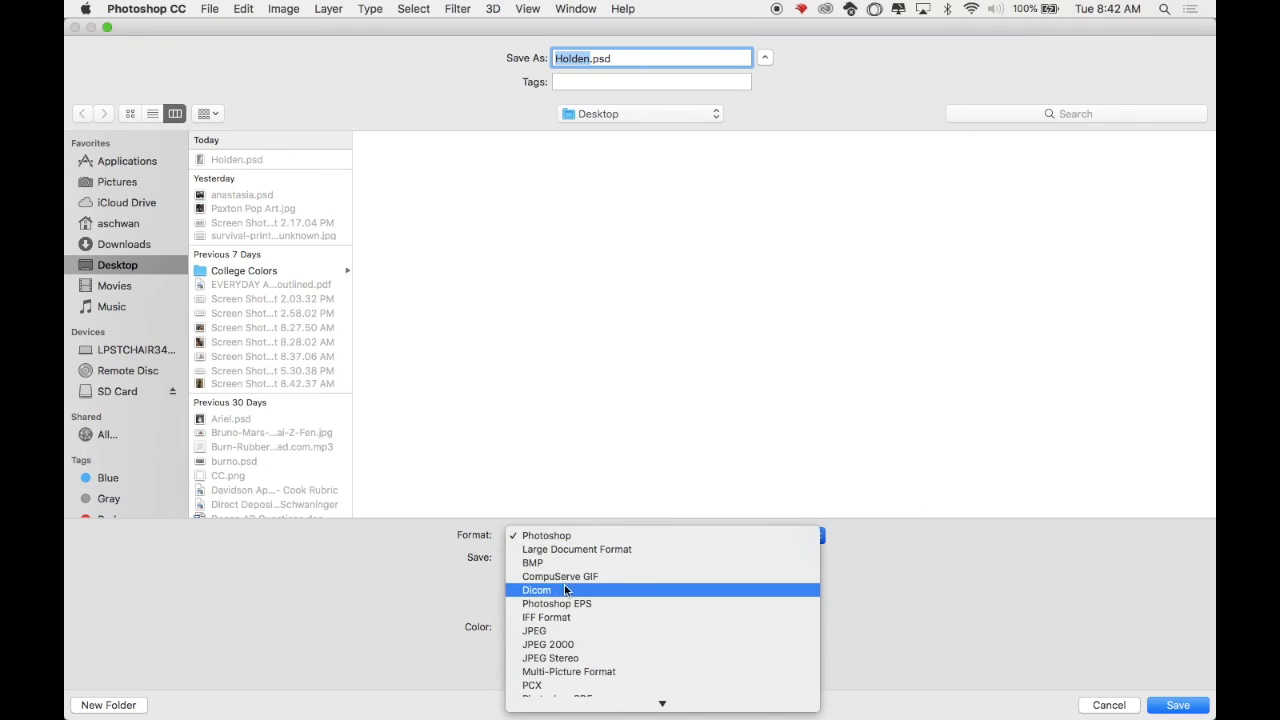
{"action": "left_click", "coordinate": [549, 631]}
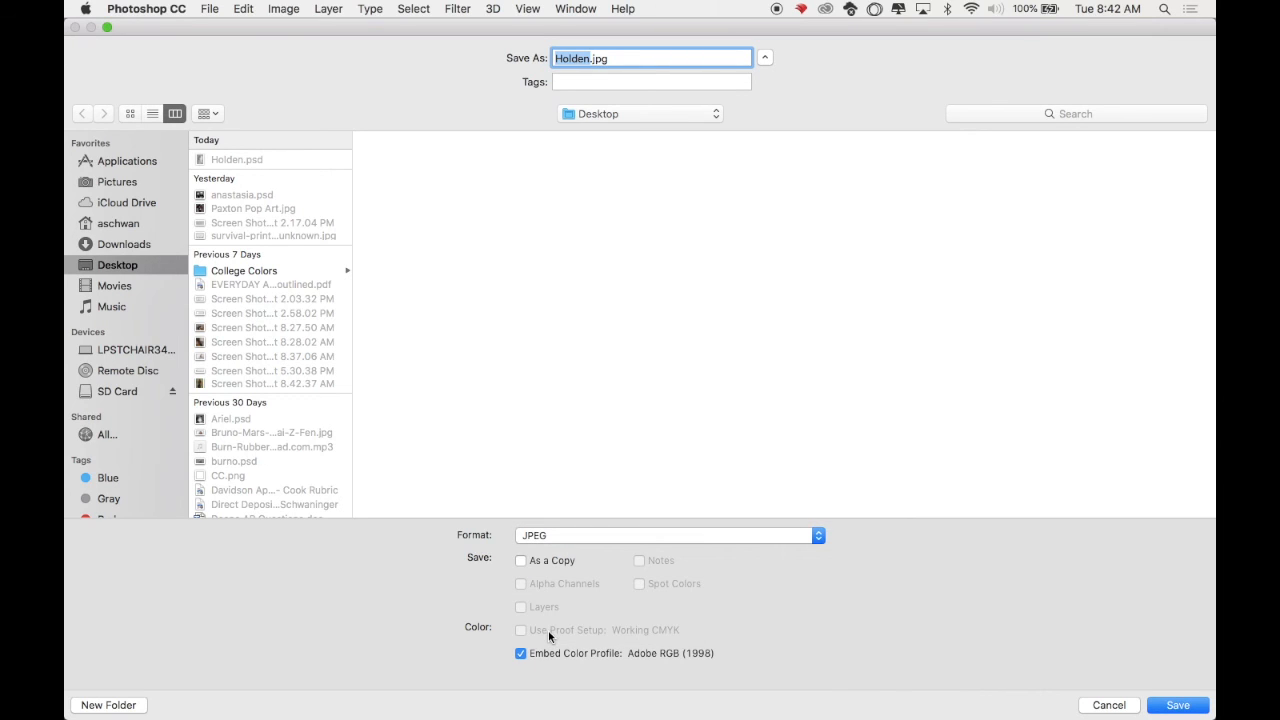
{"action": "left_click", "coordinate": [1179, 705]}
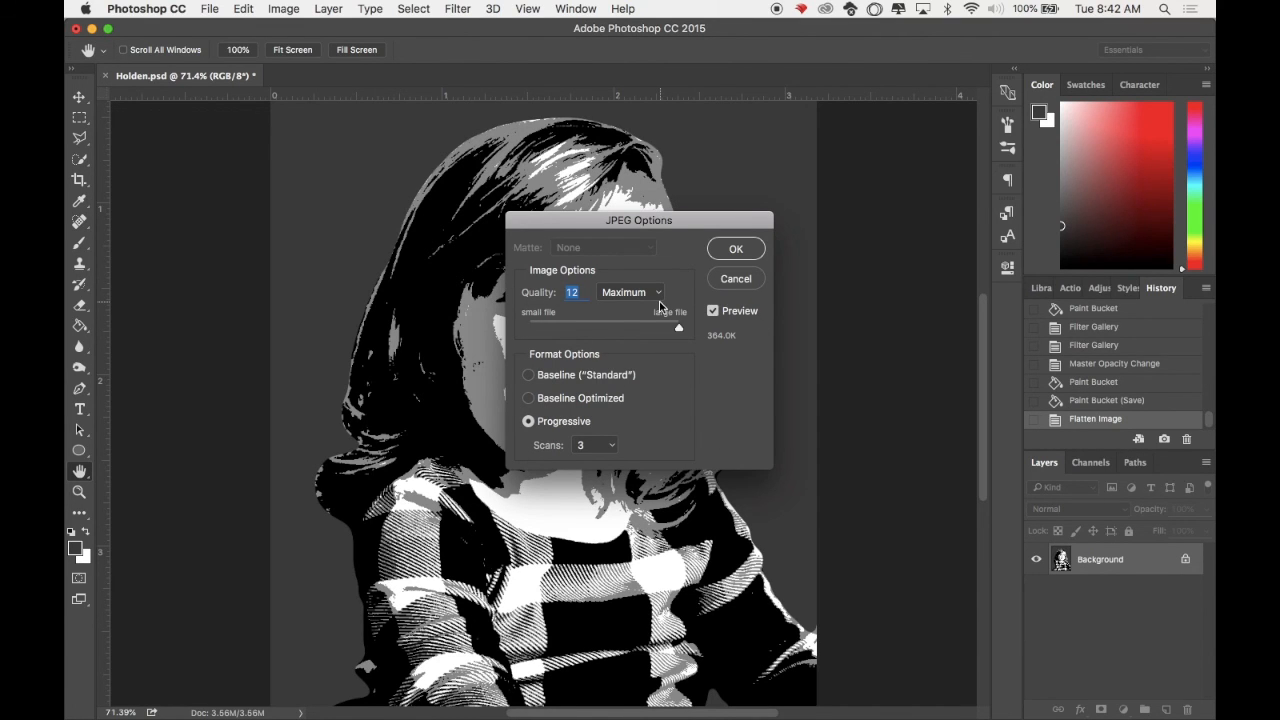
{"action": "left_click", "coordinate": [735, 250]}
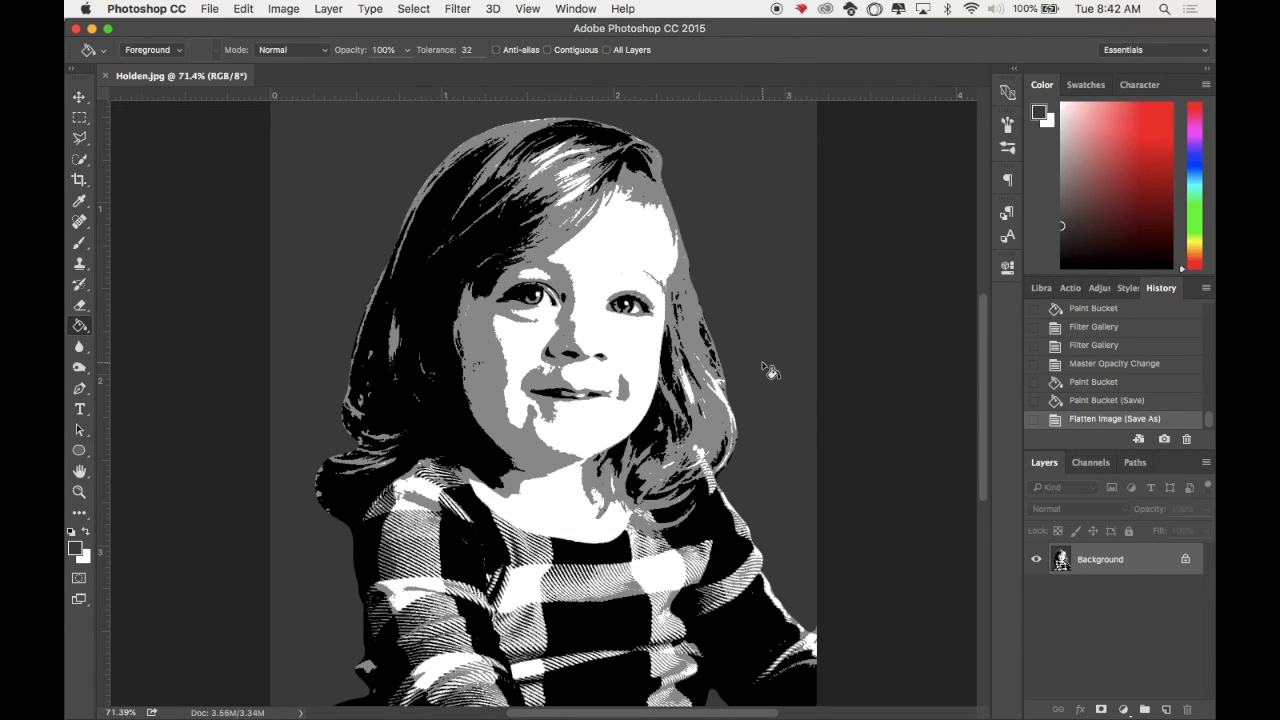
Show the Finder desktop and compare the saved portrait's PSD and JPEG files in Quick Look.
{"action": "key", "text": "F11"}
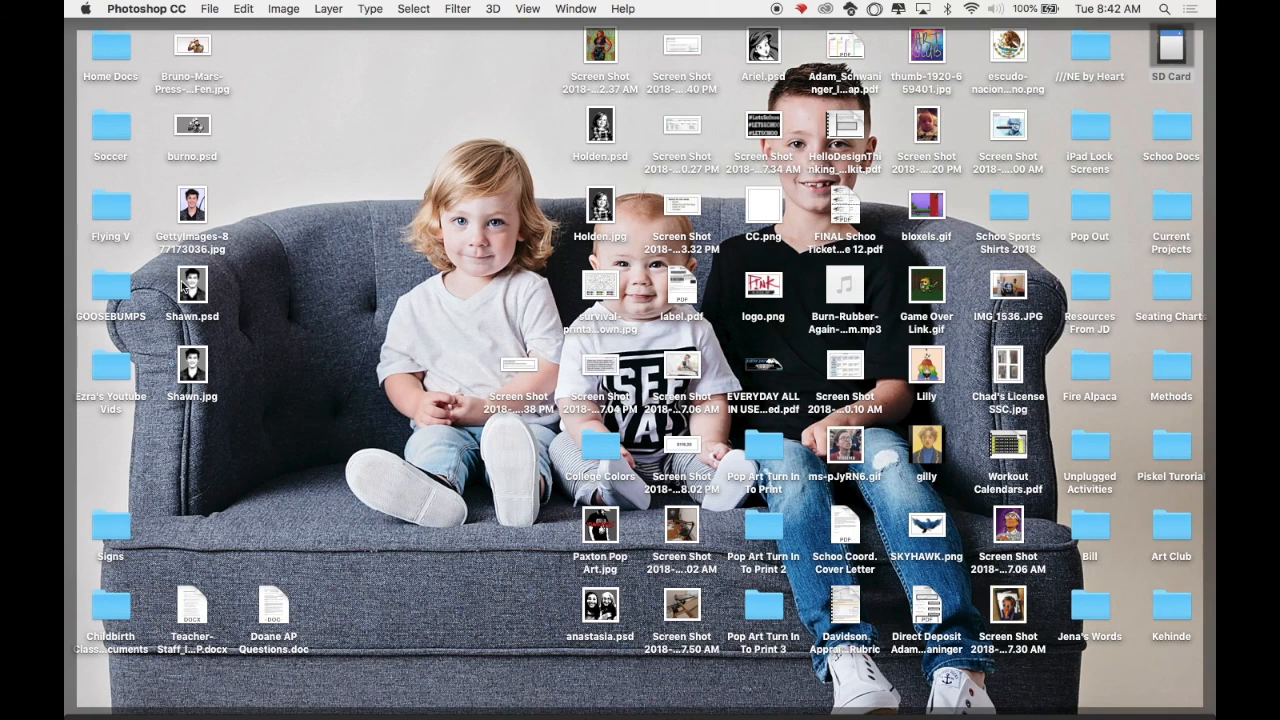
{"action": "left_click", "coordinate": [600, 210]}
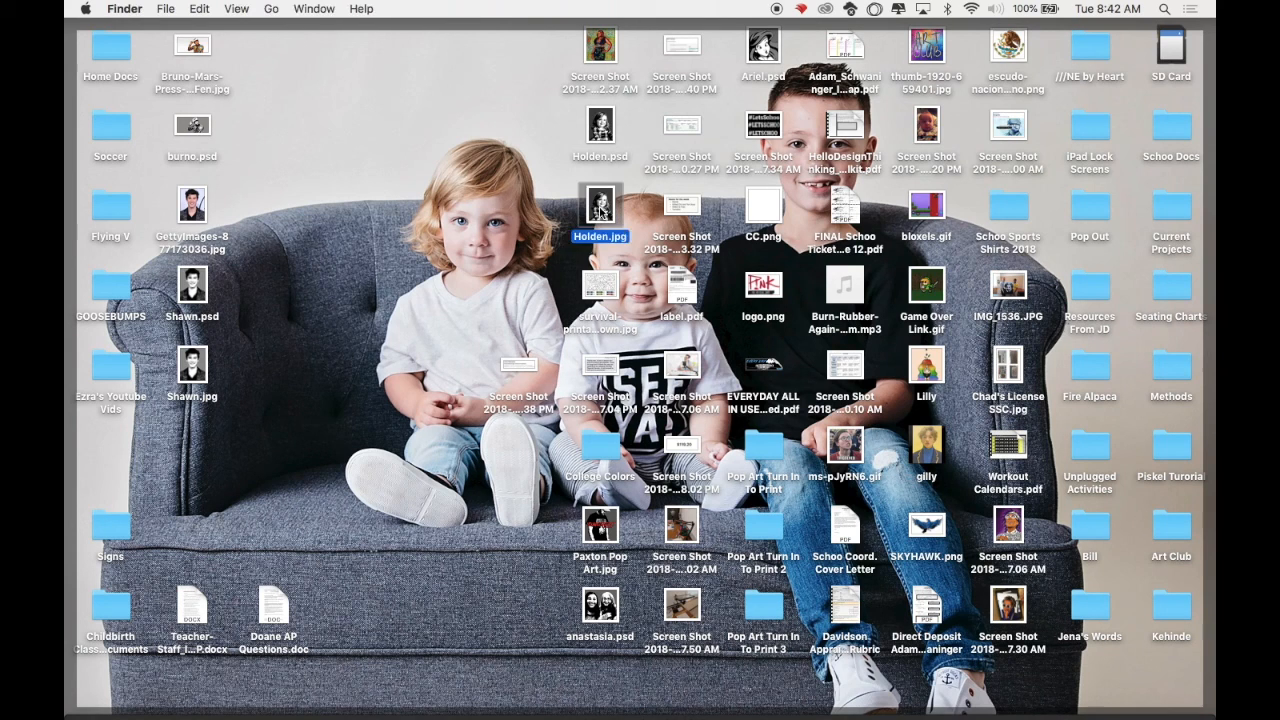
{"action": "key", "text": "space"}
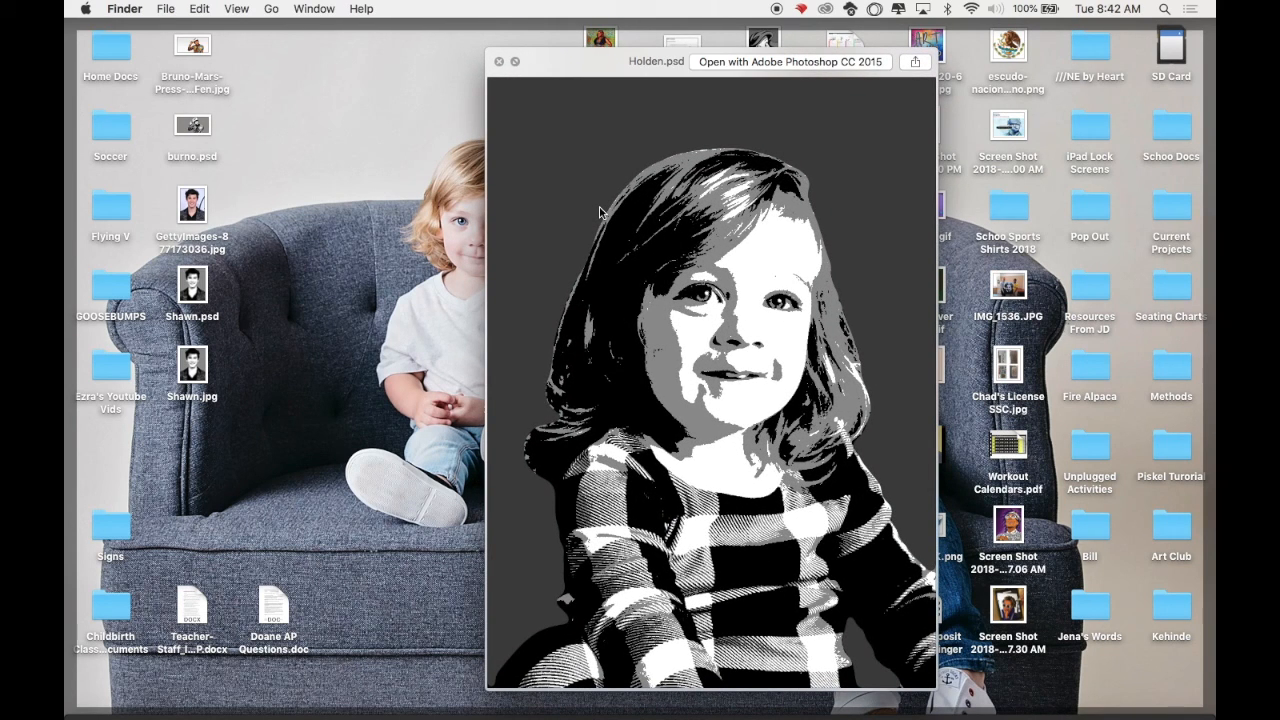
{"action": "key", "text": "Right"}
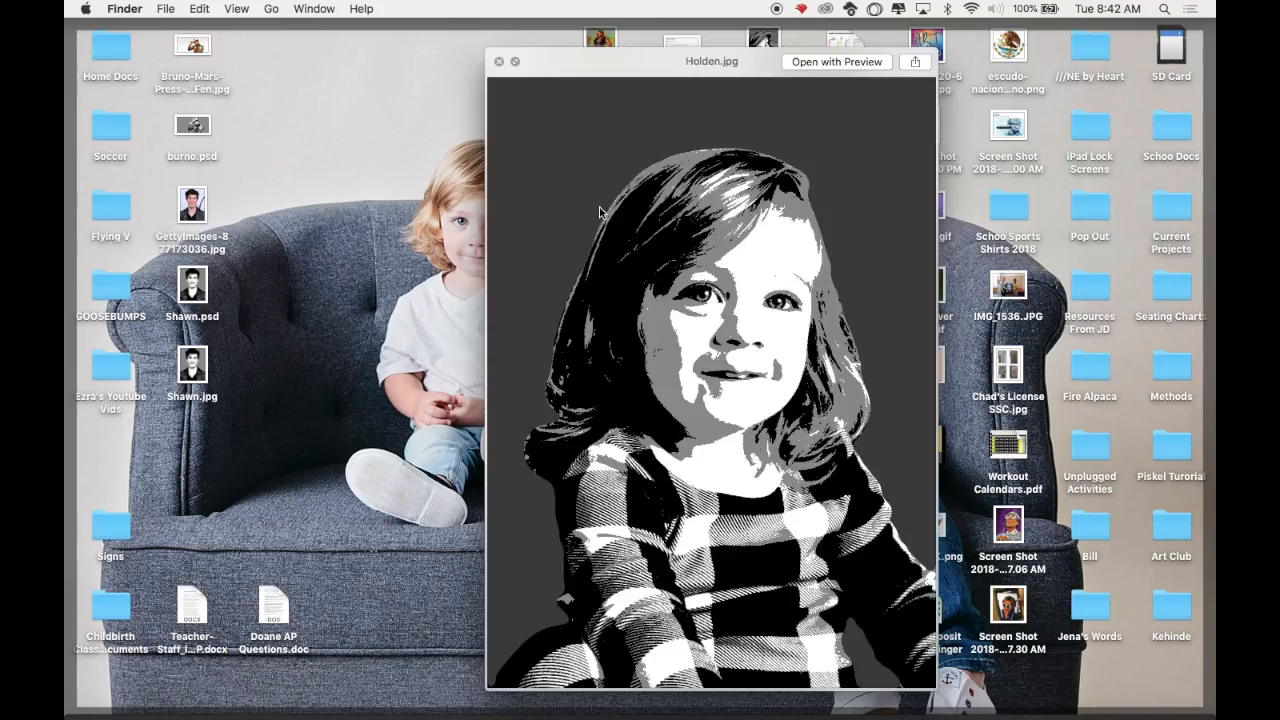
{"action": "key", "text": "space"}
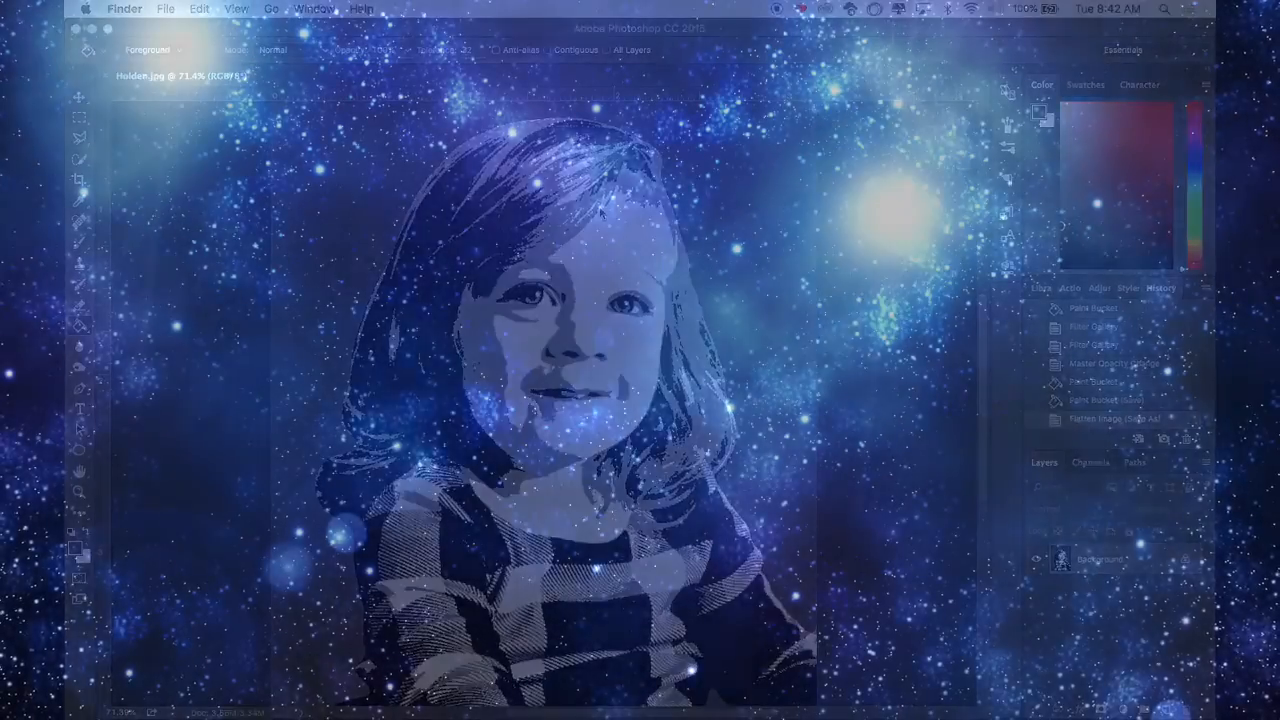